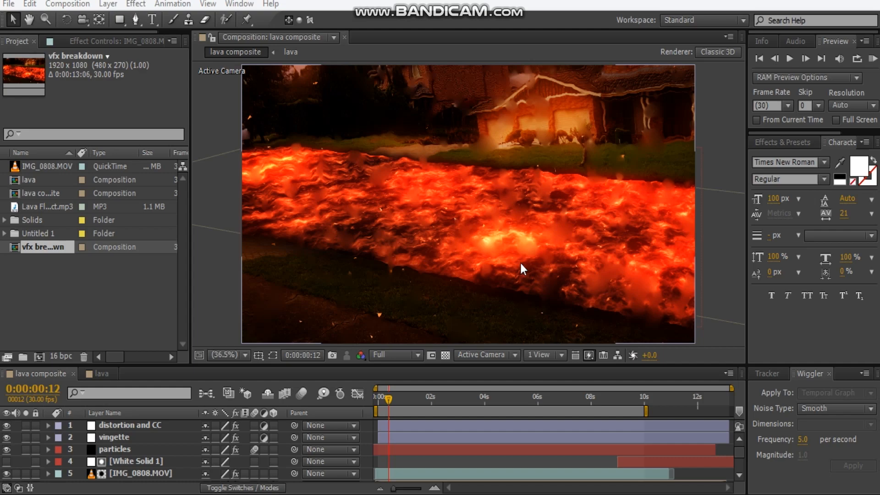
Examine the finished lava composite up close and as a whole, including the street, grass and house
{"action": "scroll", "coordinate": [453, 268], "scroll_direction": "up", "scroll_amount": 3}
{"action": "left_click_drag", "start_coordinate": [452, 274], "coordinate": [487, 297]}
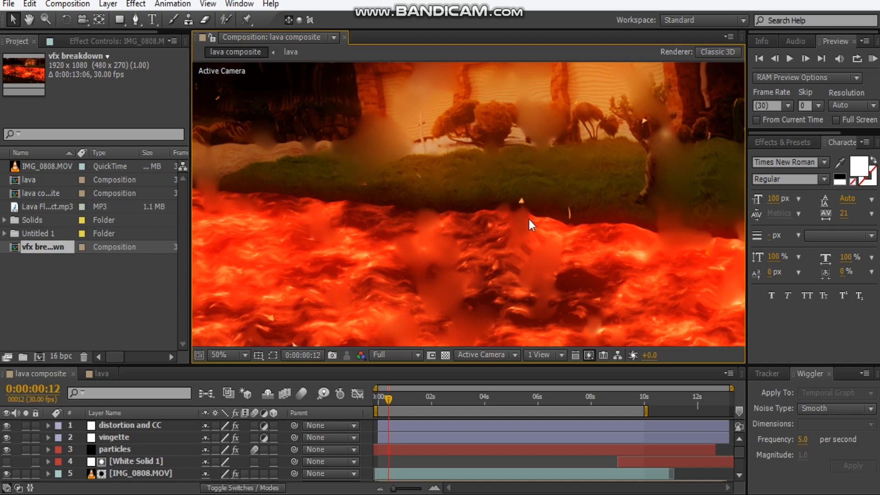
{"action": "scroll", "coordinate": [529, 219], "scroll_direction": "down", "scroll_amount": 4}
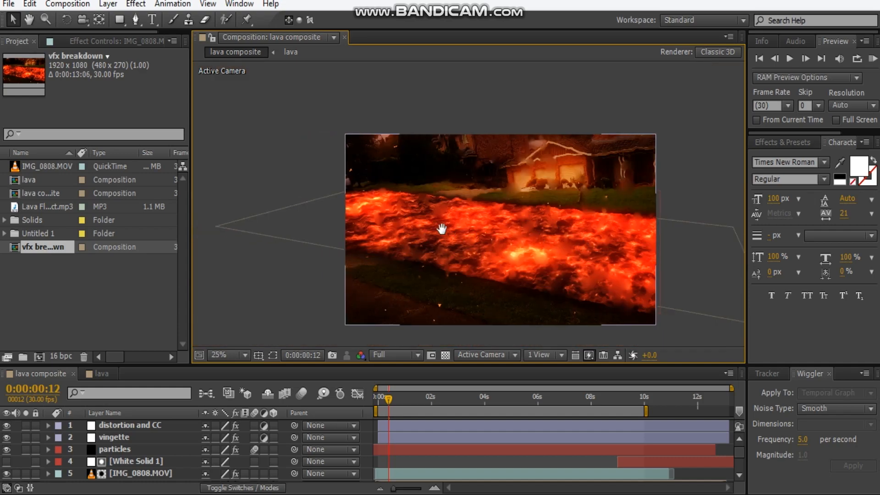
{"action": "scroll", "coordinate": [447, 249], "scroll_direction": "up", "scroll_amount": 2}
{"action": "left_click_drag", "start_coordinate": [447, 249], "coordinate": [558, 222]}
{"action": "scroll", "coordinate": [558, 222], "scroll_direction": "down", "scroll_amount": 2}
{"action": "left_click_drag", "start_coordinate": [508, 254], "coordinate": [500, 265]}
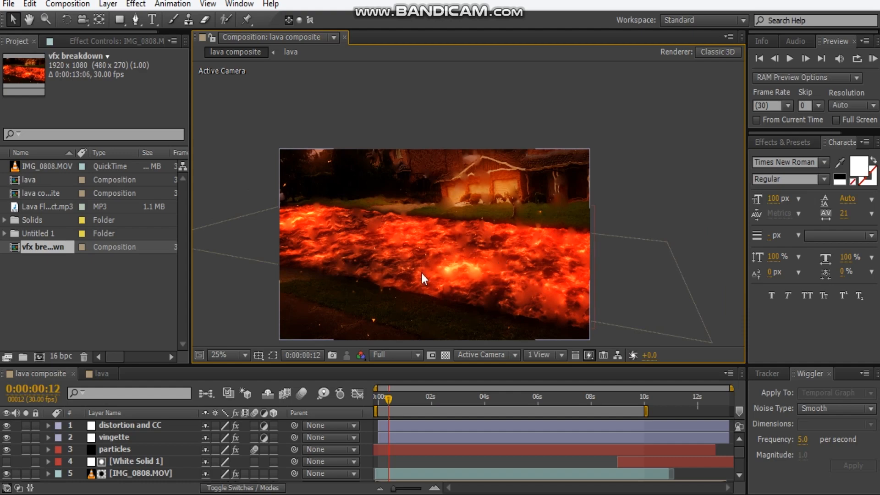
{"action": "scroll", "coordinate": [433, 263], "scroll_direction": "up", "scroll_amount": 2}
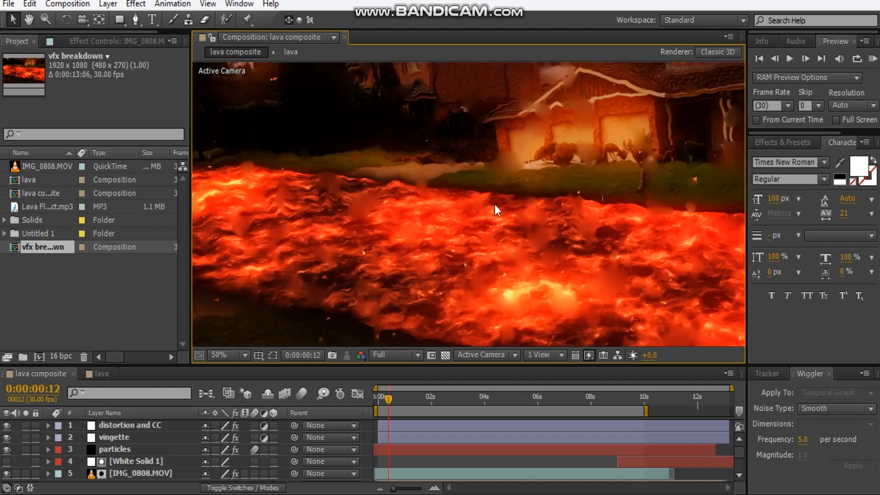
{"action": "scroll", "coordinate": [494, 204], "scroll_direction": "down", "scroll_amount": 2}
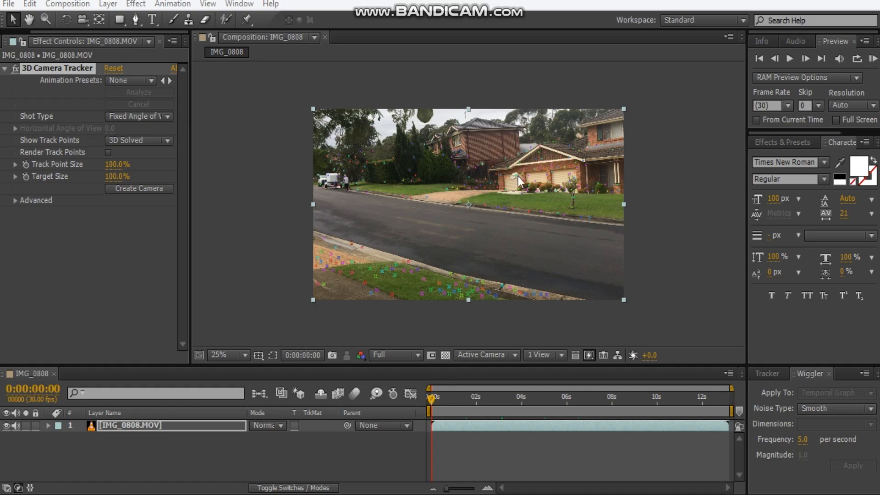
{"action": "left_click_drag", "start_coordinate": [479, 244], "coordinate": [468, 221]}
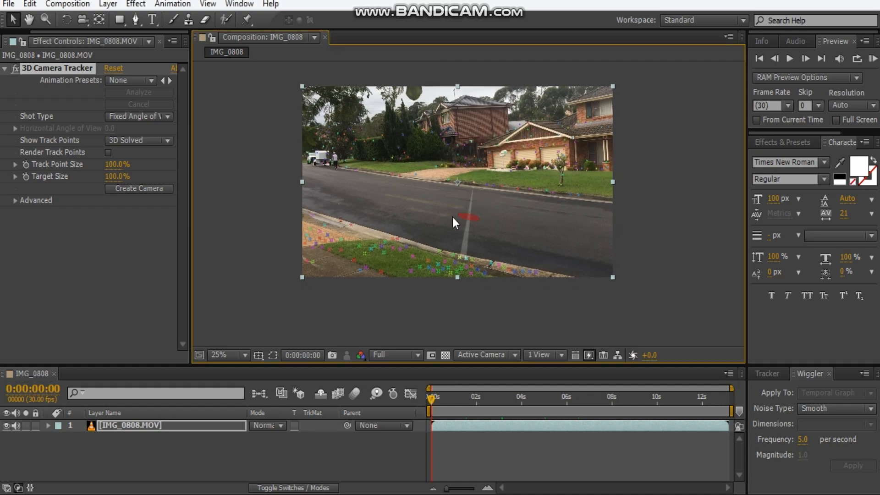
{"action": "scroll", "coordinate": [438, 214], "scroll_direction": "up", "scroll_amount": 2}
{"action": "scroll", "coordinate": [436, 213], "scroll_direction": "down", "scroll_amount": 2}
{"action": "left_click", "coordinate": [430, 403]}
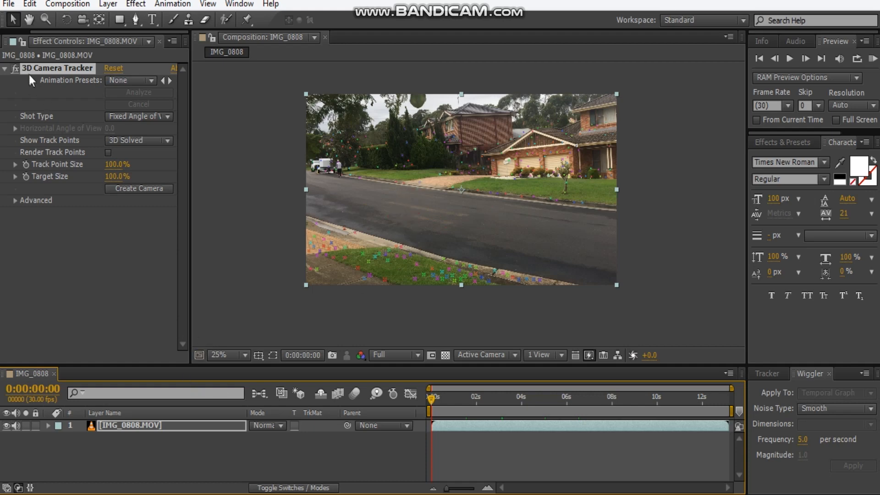
Create a new composition named Lava with a width of 4000 px and a height of 1200 px
{"action": "left_click_drag", "start_coordinate": [189, 105], "coordinate": [217, 105]}
{"action": "left_click", "coordinate": [16, 41]}
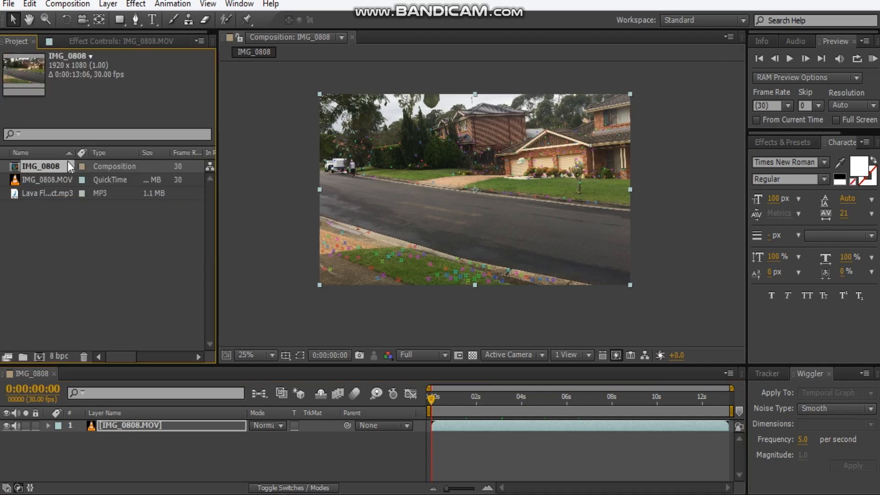
{"action": "left_click", "coordinate": [38, 357]}
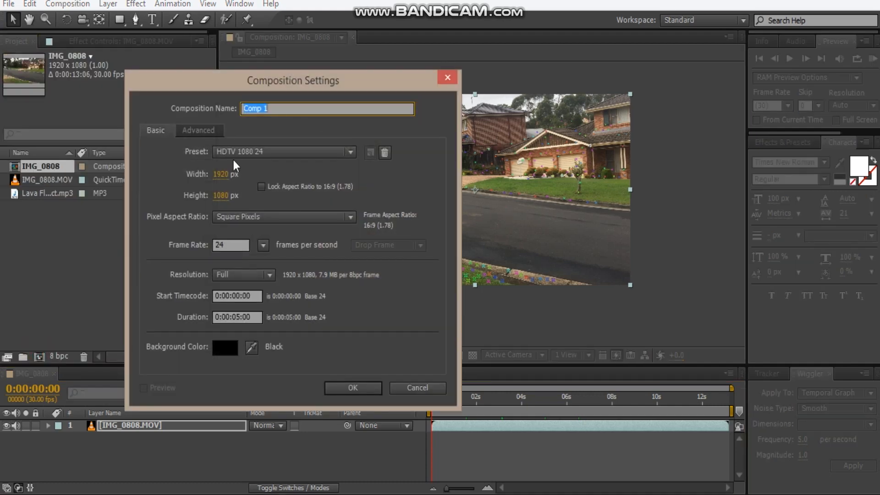
{"action": "left_click", "coordinate": [218, 178]}
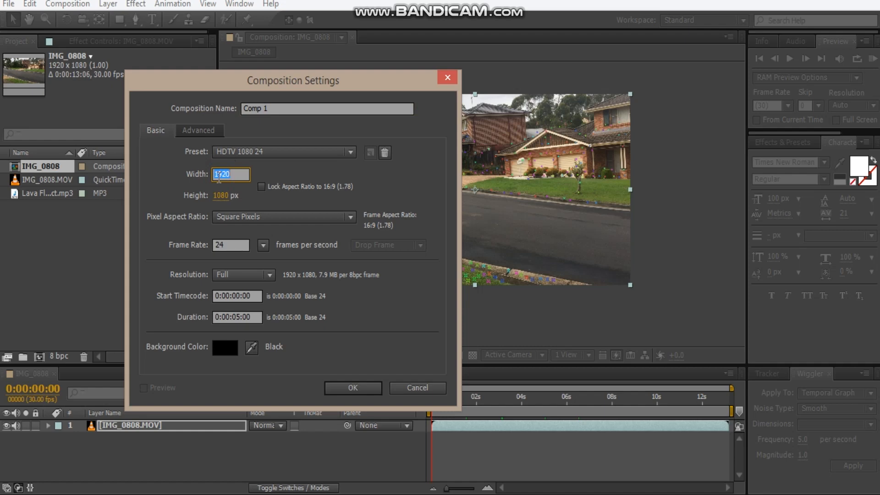
{"action": "type", "text": "4000"}
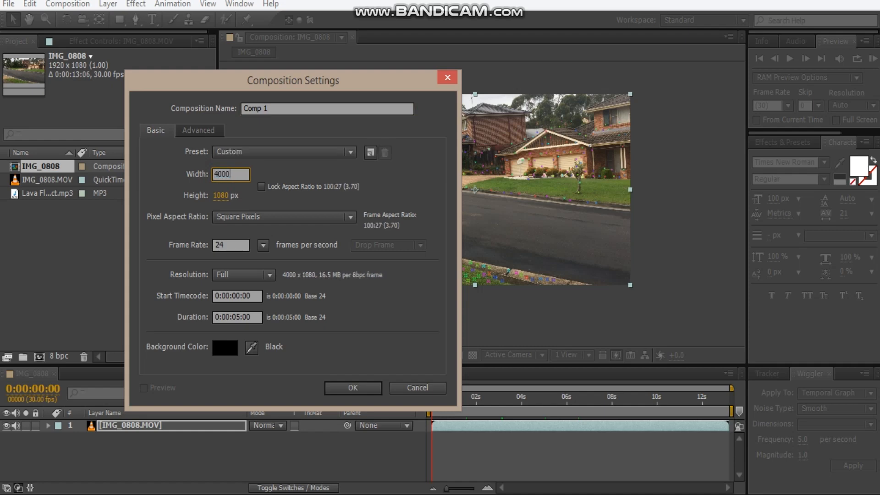
{"action": "key", "text": "Tab"}
{"action": "type", "text": "1200"}
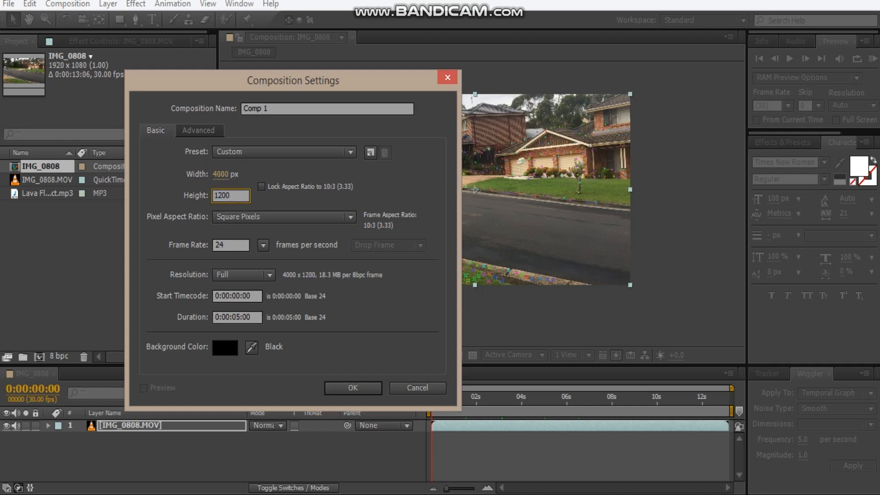
{"action": "left_click", "coordinate": [321, 107]}
{"action": "double_click", "coordinate": [322, 108]}
{"action": "type", "text": "Lava"}
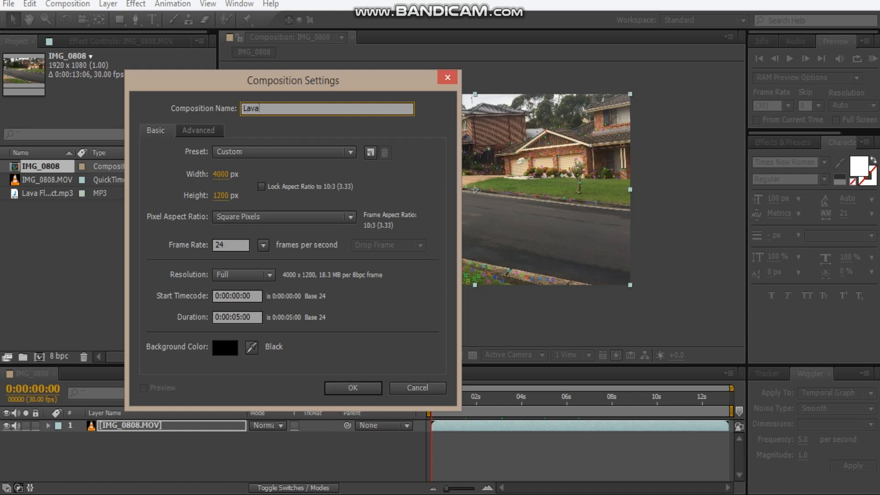
{"action": "key", "text": "Return"}
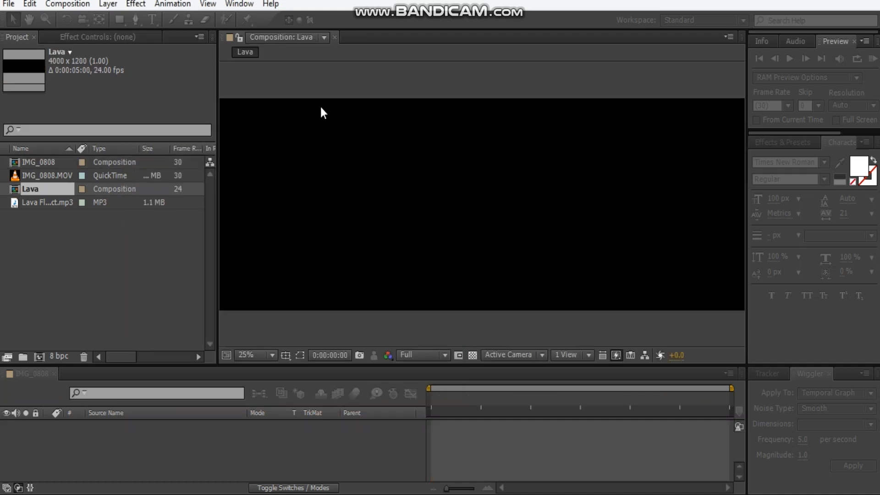
Add a composition-sized black solid named map to the Lava composition
{"action": "key", "text": "comma"}
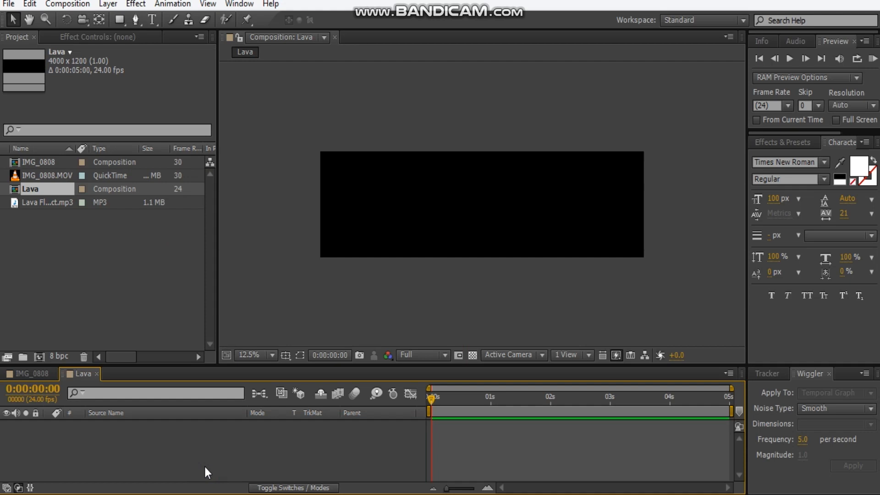
{"action": "key", "text": "ctrl+y"}
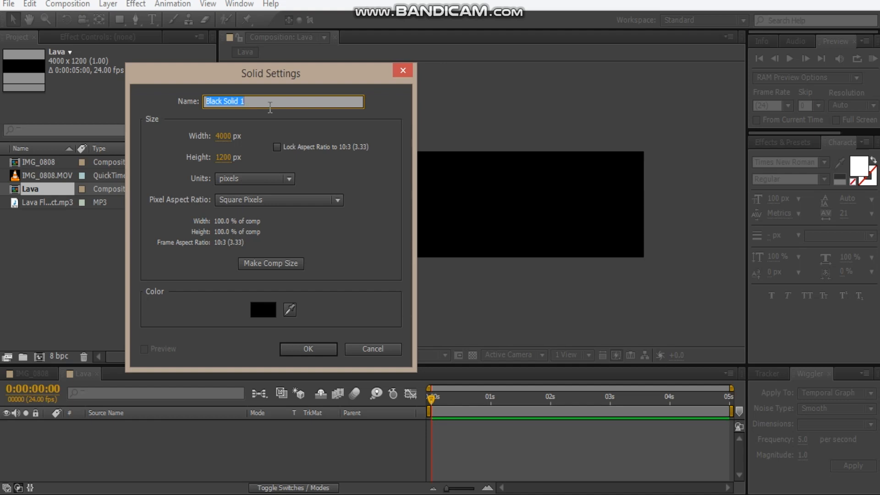
{"action": "type", "text": "map"}
{"action": "key", "text": "Return"}
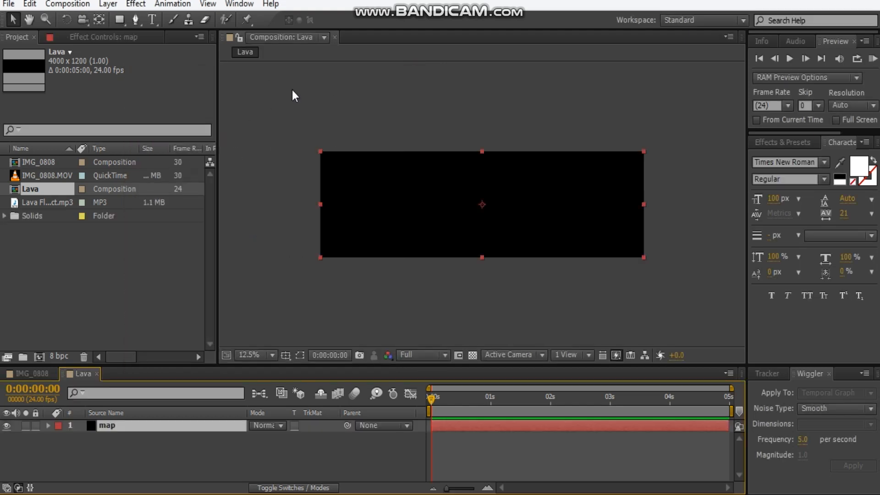
Apply the Fractal Noise effect to the map solid
{"action": "left_click", "coordinate": [130, 39]}
{"action": "right_click", "coordinate": [145, 171]}
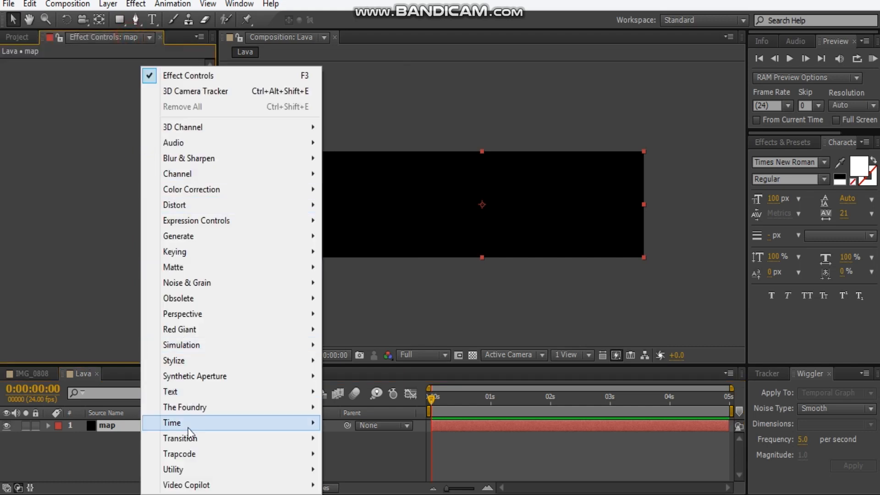
{"action": "mouse_move", "coordinate": [252, 289]}
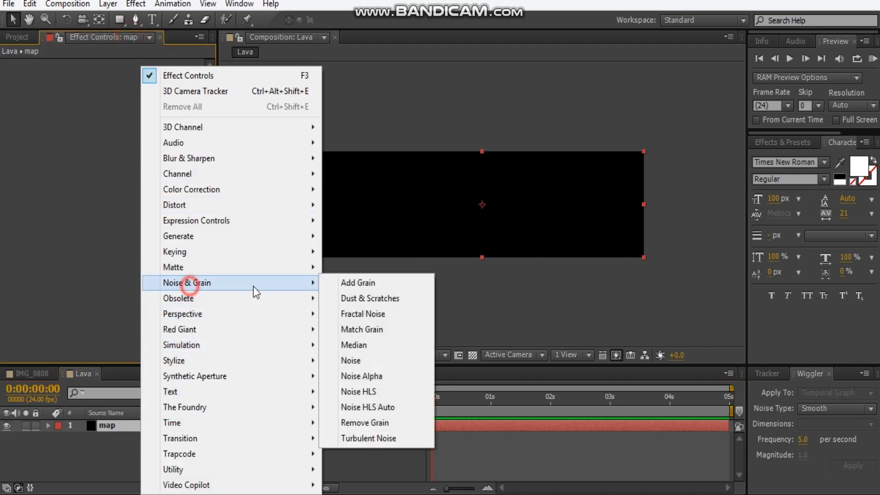
{"action": "left_click", "coordinate": [367, 315]}
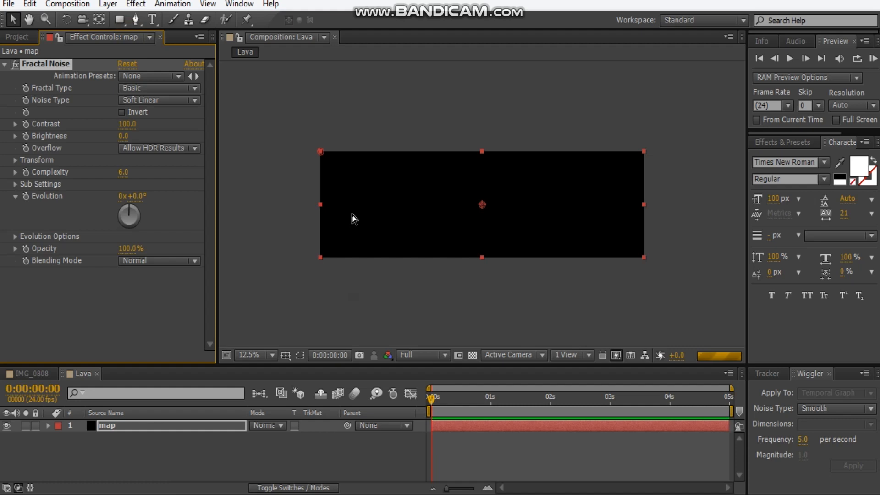
{"action": "key", "text": "period"}
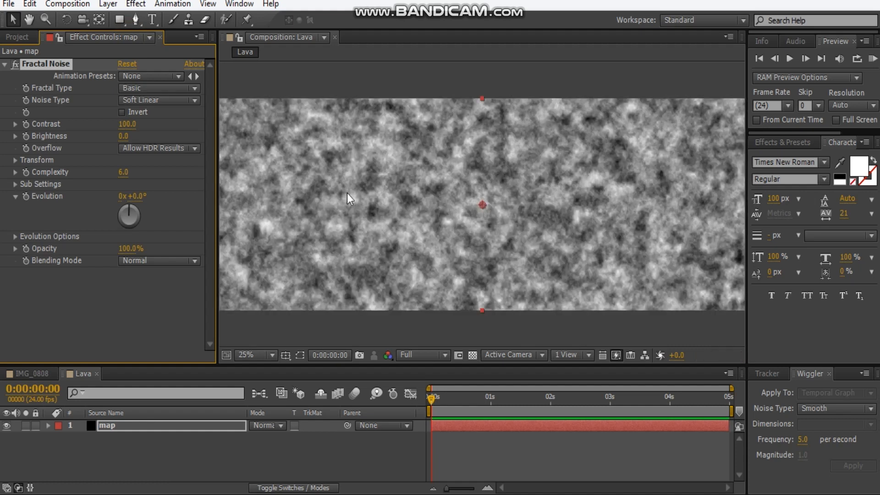
Set the Fractal Noise's fractal type to Dynamic Progressive, with a contrast of 147 and a brightness of -50
{"action": "left_click", "coordinate": [147, 91]}
{"action": "left_click", "coordinate": [176, 192]}
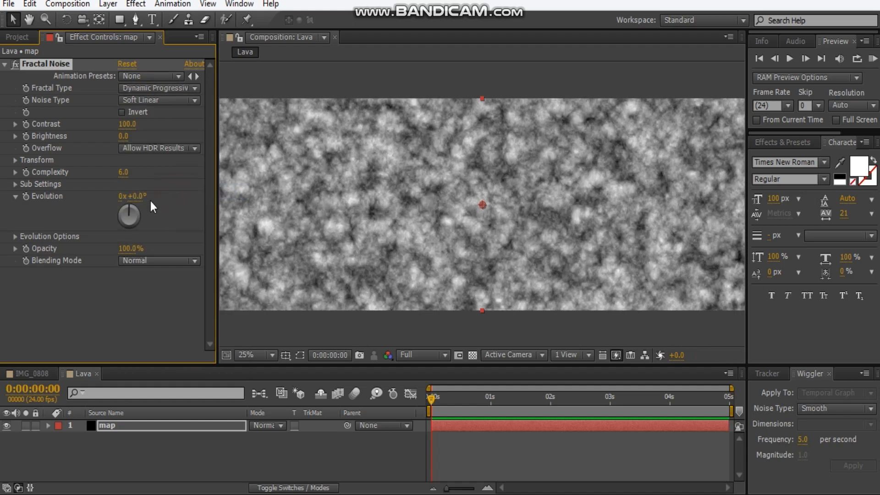
{"action": "left_click", "coordinate": [128, 125]}
{"action": "type", "text": "147"}
{"action": "key", "text": "Tab"}
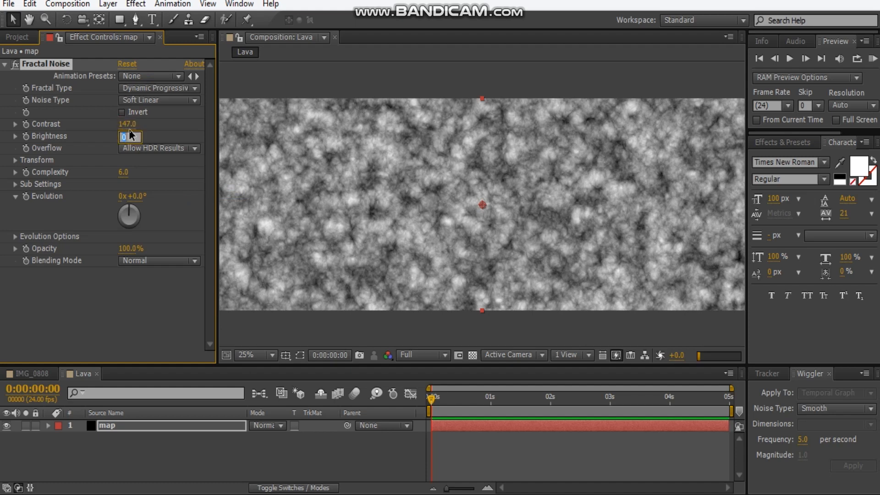
{"action": "type", "text": "-50"}
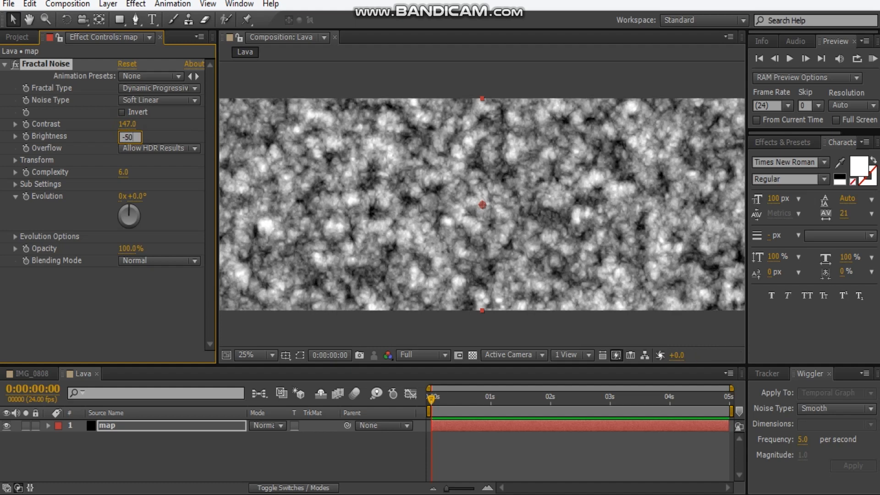
Lower the composition's preview resolution to Quarter and set the Fractal Noise complexity to 15
{"action": "left_click", "coordinate": [418, 357]}
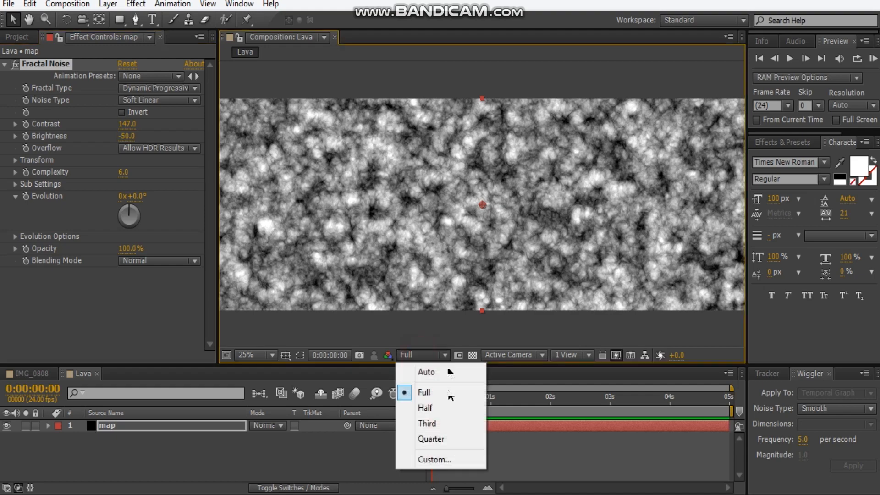
{"action": "left_click", "coordinate": [438, 439]}
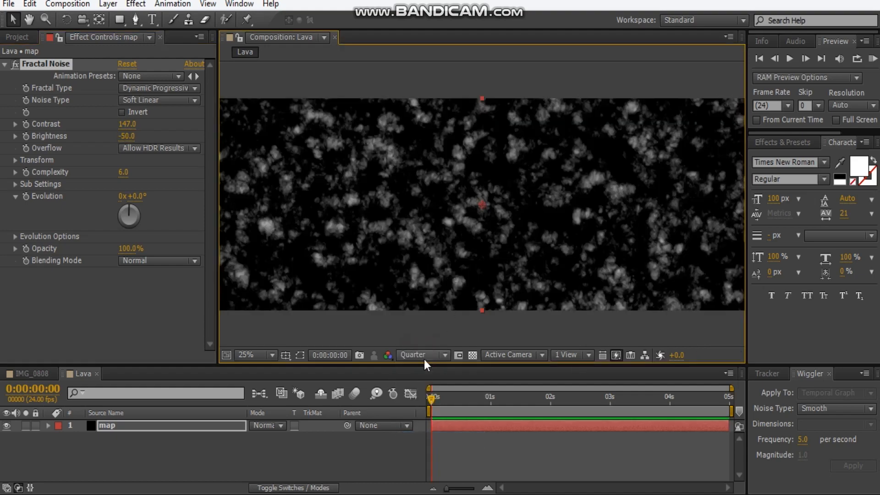
{"action": "left_click", "coordinate": [124, 178]}
{"action": "type", "text": "15"}
{"action": "key", "text": "Return"}
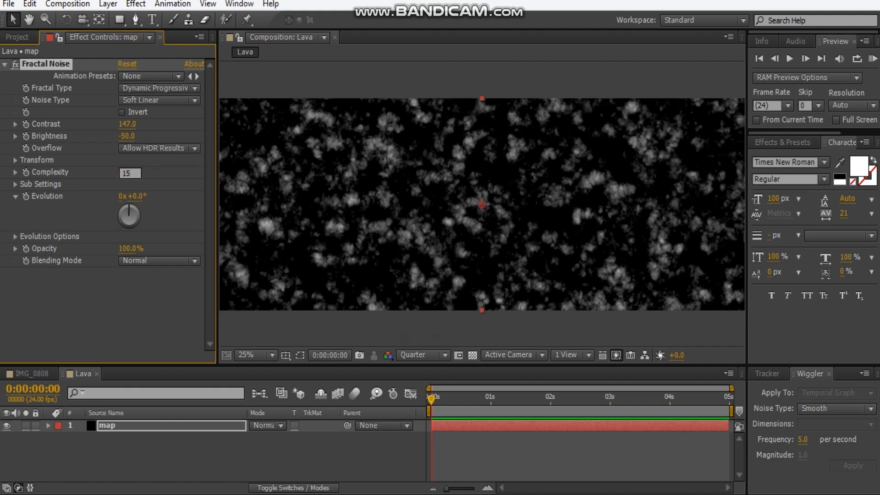
Set the Fractal Noise's transform scale to 416 with uniform scaling
{"action": "left_click", "coordinate": [15, 159]}
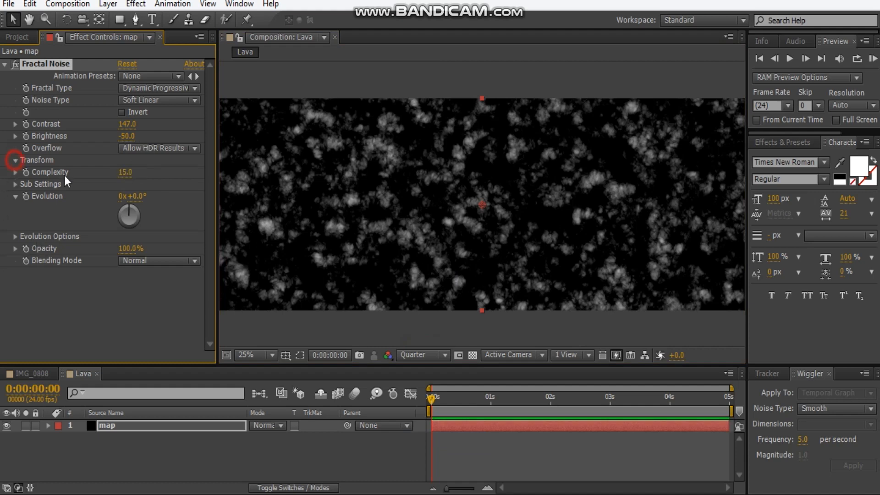
{"action": "left_click", "coordinate": [125, 197]}
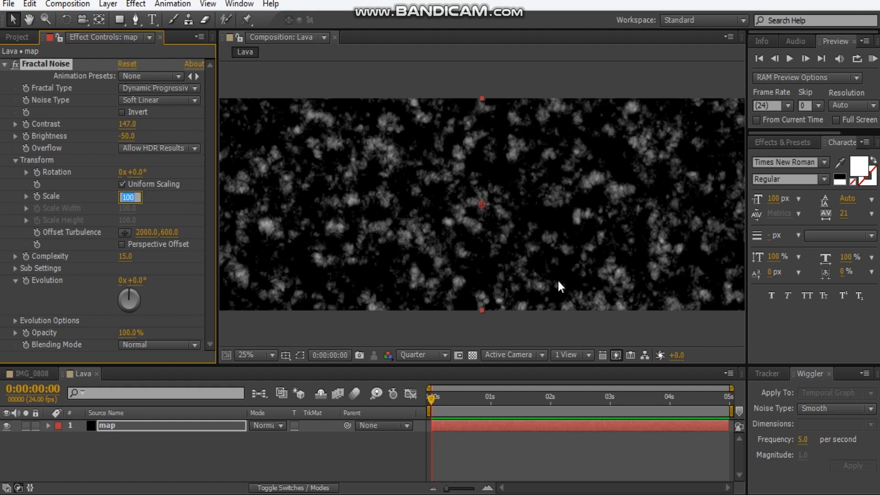
{"action": "type", "text": "41"}
{"action": "key", "text": "Return"}
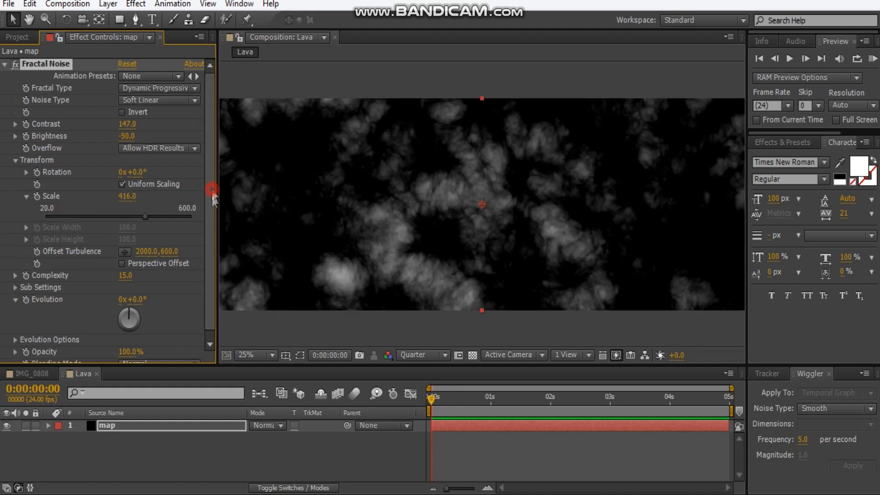
Set the sub rotation in the Fractal Noise's sub settings to 216°
{"action": "scroll", "coordinate": [211, 208], "scroll_direction": "down", "scroll_amount": 1}
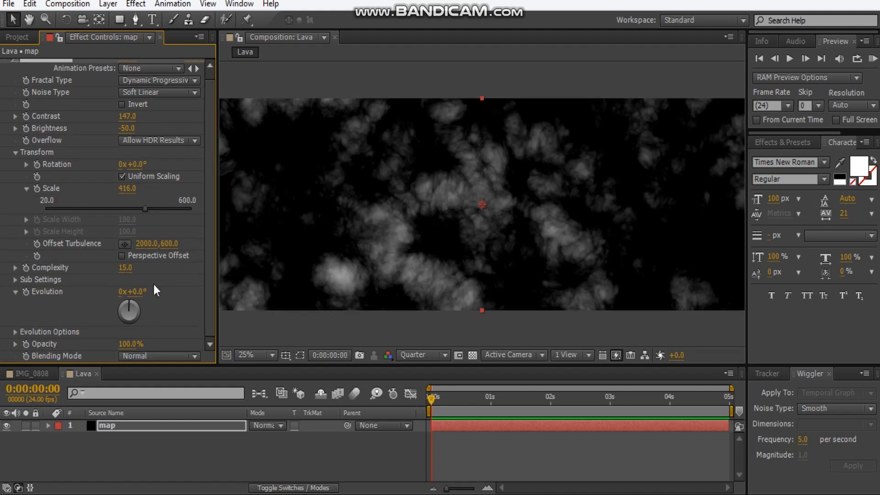
{"action": "left_click", "coordinate": [15, 280]}
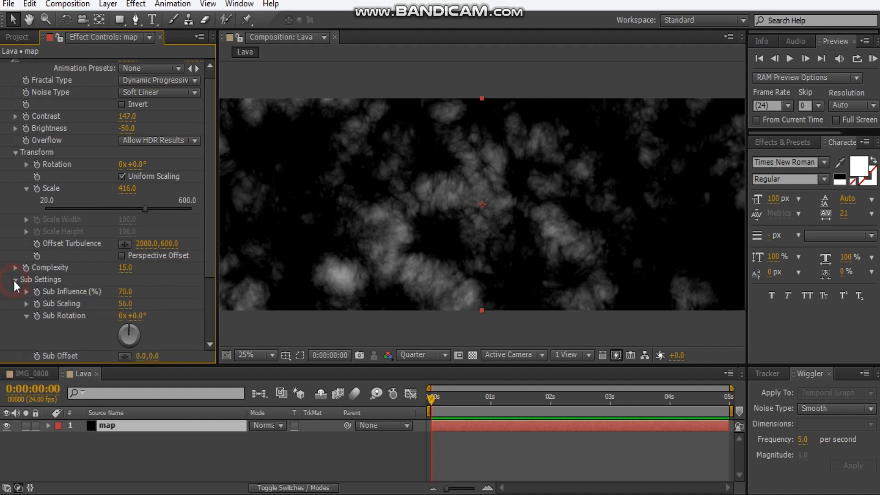
{"action": "scroll", "coordinate": [114, 294], "scroll_direction": "down", "scroll_amount": 1}
{"action": "left_click", "coordinate": [139, 303]}
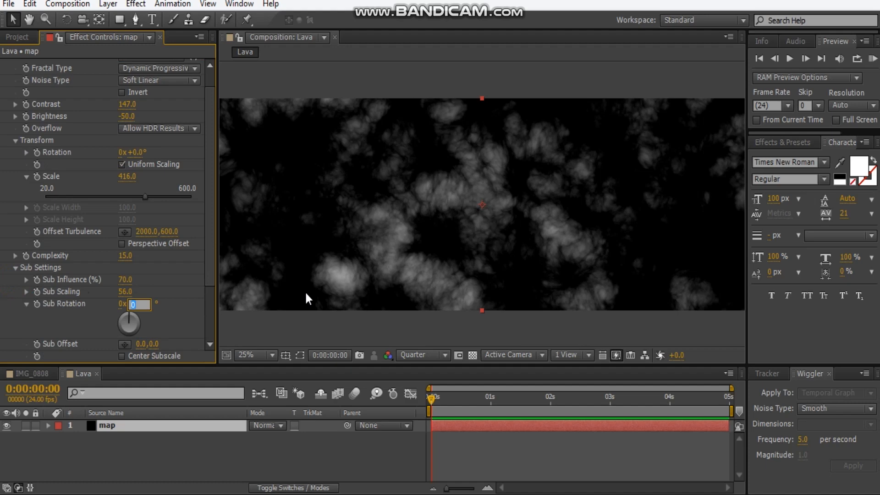
{"action": "type", "text": "216"}
{"action": "key", "text": "Return"}
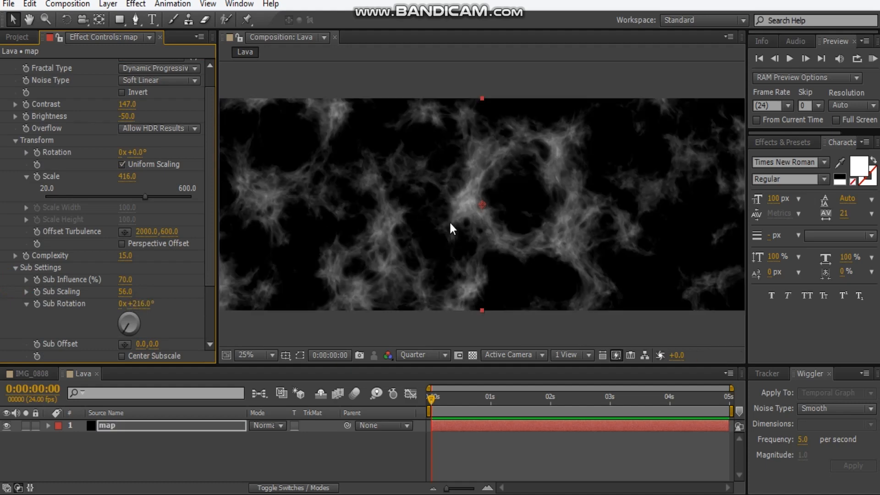
Duplicate the map layer in the Lava composition
{"action": "key", "text": "period"}
{"action": "key", "text": "comma"}
{"action": "key", "text": "comma"}
{"action": "key", "text": "period"}
{"action": "left_click", "coordinate": [153, 425]}
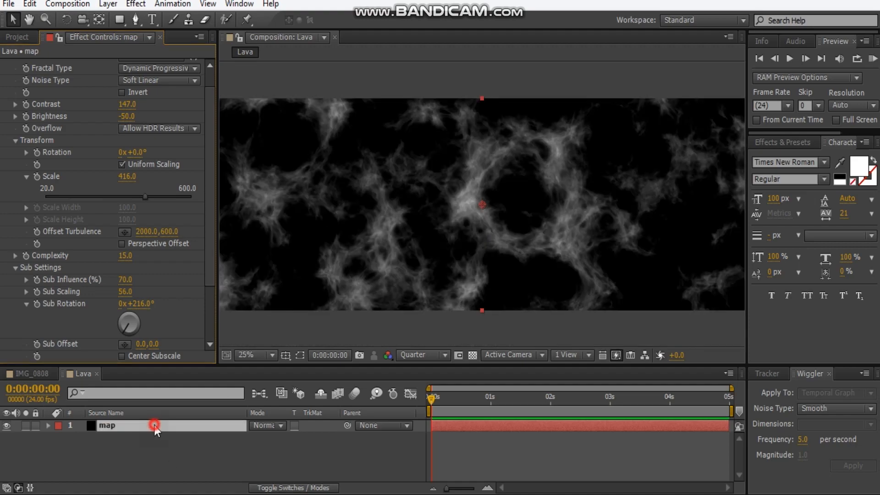
{"action": "key", "text": "ctrl+d"}
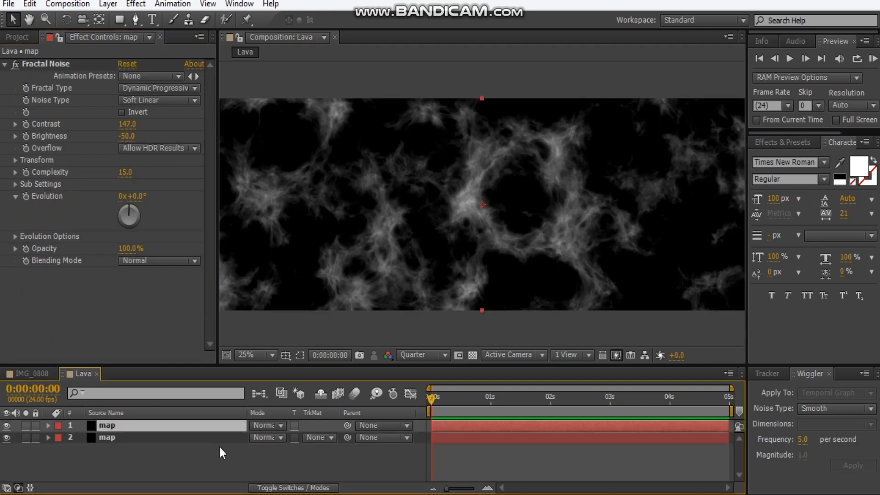
Set the Fractal Noise contrast to 121 and the brightness to -35 on the top map layer
{"action": "left_click", "coordinate": [127, 125]}
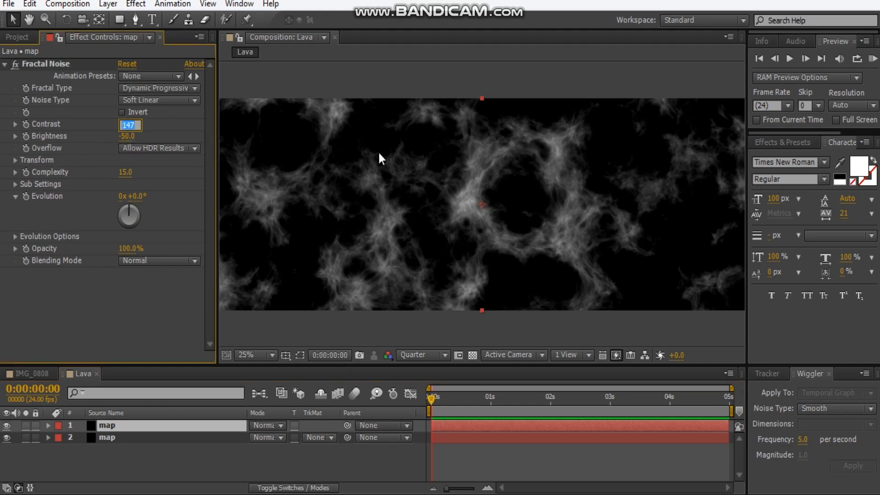
{"action": "type", "text": "121"}
{"action": "key", "text": "Tab"}
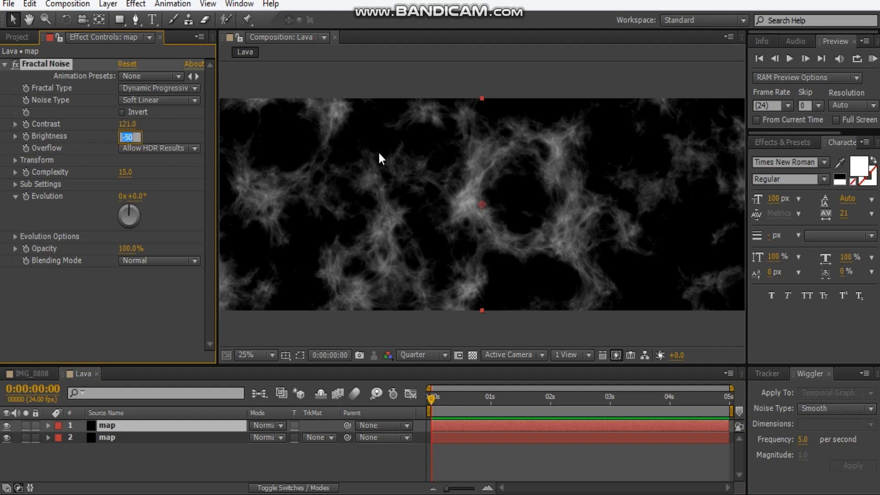
{"action": "type", "text": "-35"}
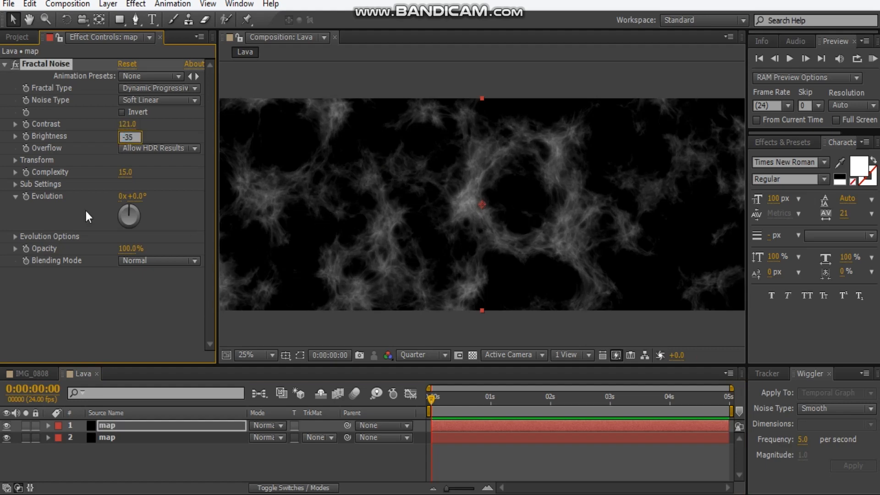
Set the Fractal Noise's transform scale to 110 on the top map layer
{"action": "left_click", "coordinate": [13, 186]}
{"action": "left_click", "coordinate": [15, 184]}
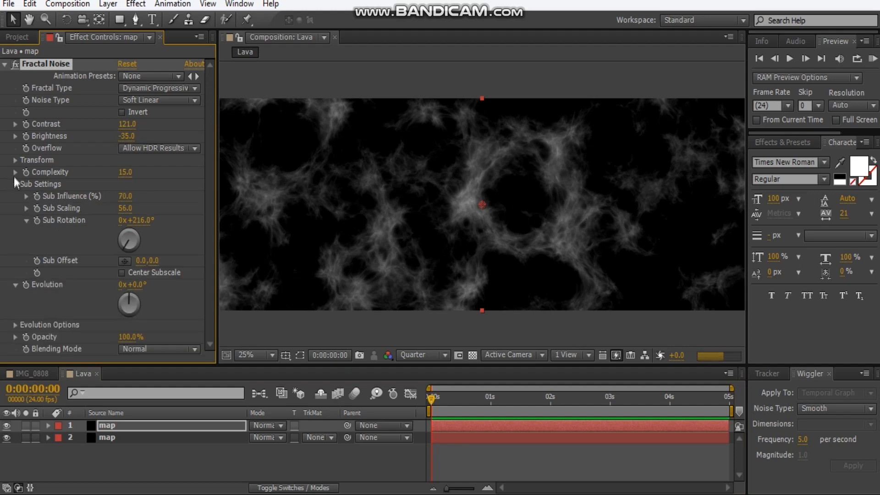
{"action": "left_click", "coordinate": [15, 160]}
{"action": "left_click", "coordinate": [127, 196]}
{"action": "type", "text": "116"}
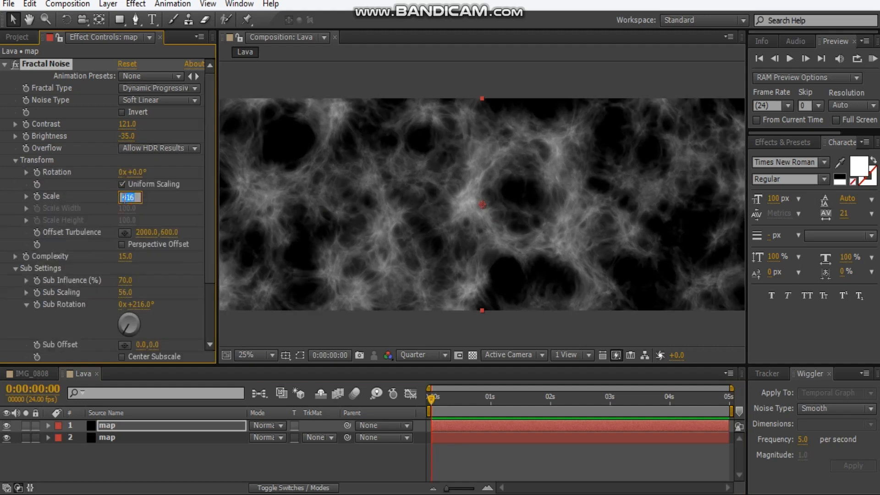
{"action": "type", "text": "11"}
{"action": "left_click", "coordinate": [26, 196]}
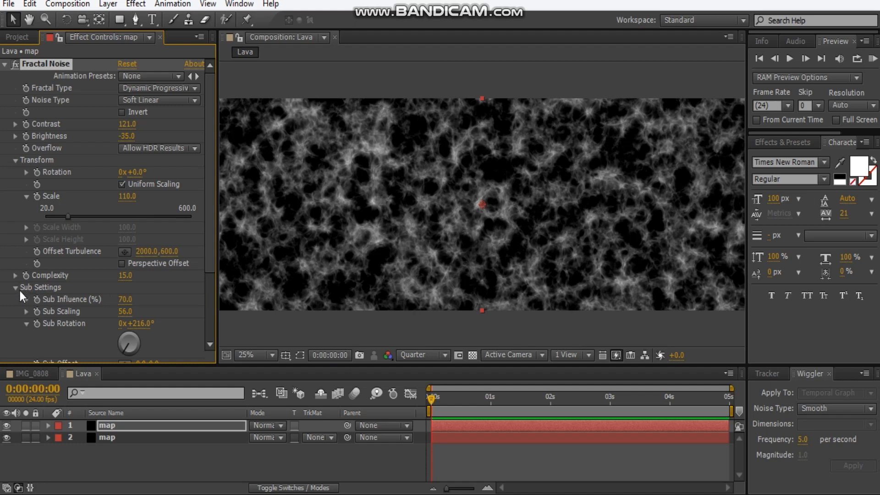
Set the top map layer's Fractal Noise sub rotation to 148° and its layer blending mode to Screen
{"action": "left_click", "coordinate": [140, 324]}
{"action": "type", "text": "148"}
{"action": "key", "text": "Return"}
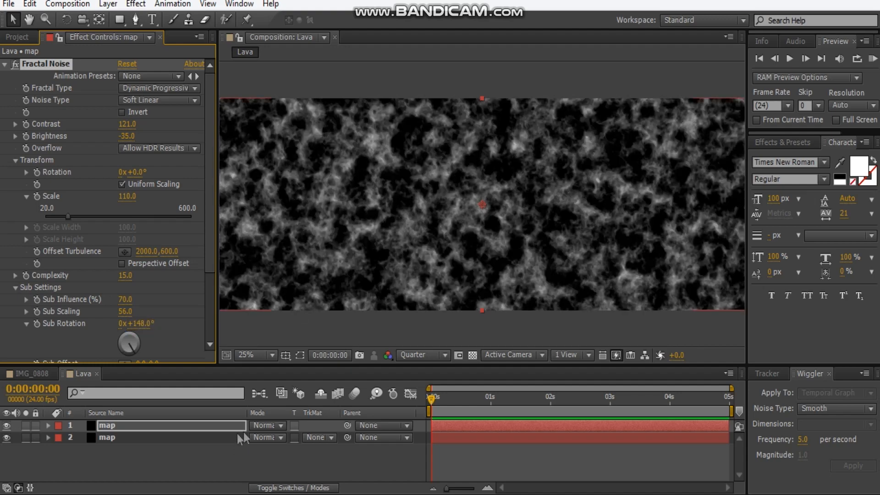
{"action": "left_click", "coordinate": [257, 426]}
{"action": "left_click", "coordinate": [320, 212]}
Duplicate the top map layer and set the copy's Fractal Noise contrast to 215 and brightness to -81
{"action": "left_click", "coordinate": [129, 431]}
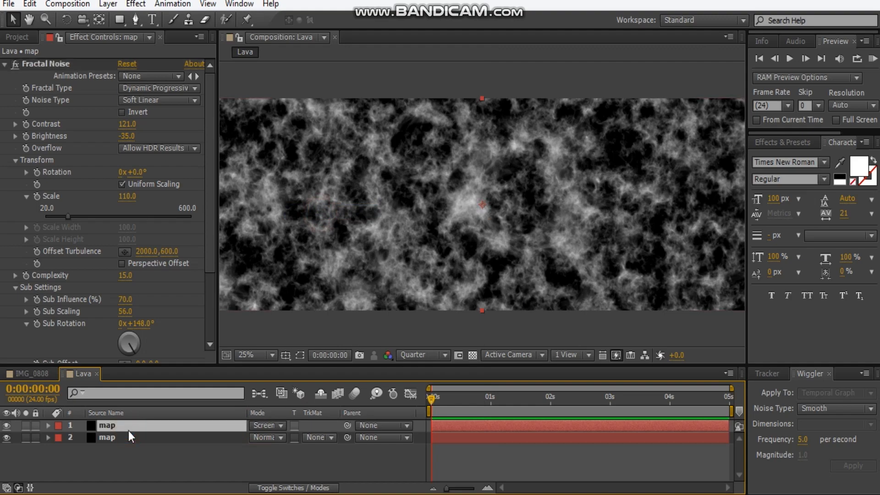
{"action": "key", "text": "ctrl+d"}
{"action": "left_click", "coordinate": [127, 124]}
{"action": "type", "text": "215"}
{"action": "key", "text": "Tab"}
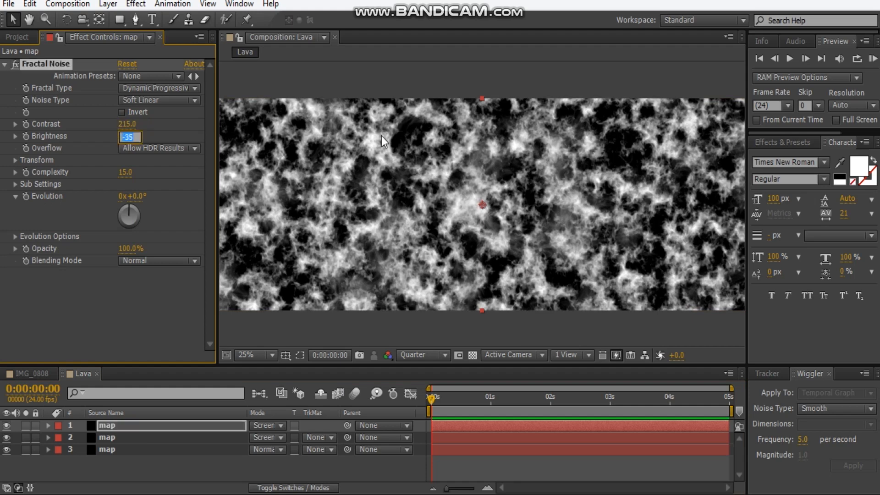
{"action": "type", "text": "-81"}
Set the new top map copy's Fractal Noise transform scale to 39.7
{"action": "left_click", "coordinate": [16, 161]}
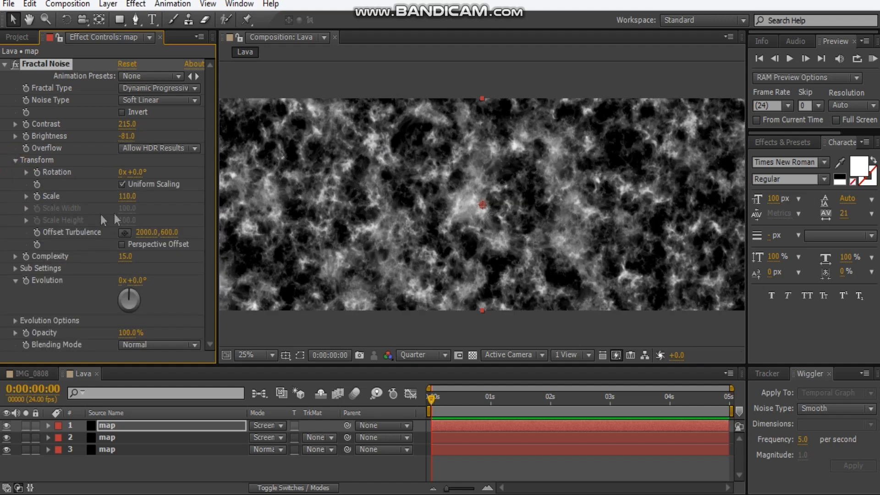
{"action": "left_click", "coordinate": [127, 197]}
{"action": "type", "text": "39.7"}
{"action": "key", "text": "Return"}
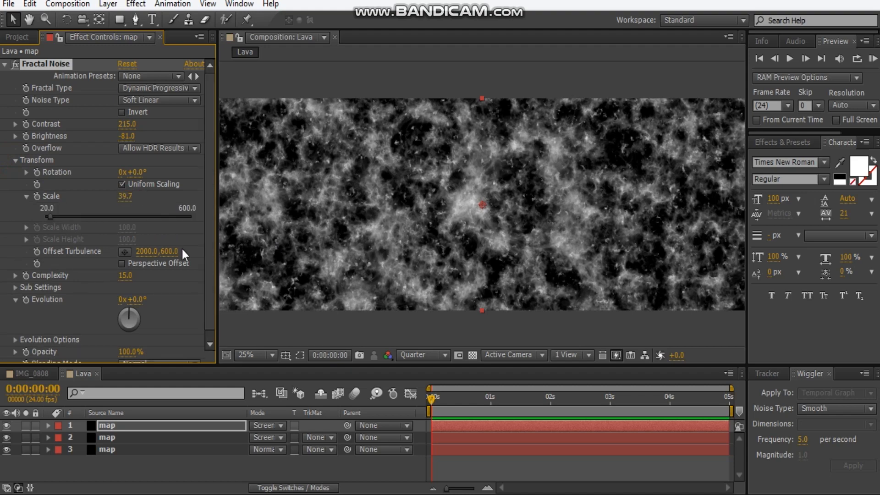
Set the sub rotation in the top map copy's Fractal Noise sub settings to 217°
{"action": "left_click", "coordinate": [15, 287]}
{"action": "scroll", "coordinate": [132, 314], "scroll_direction": "down", "scroll_amount": 1}
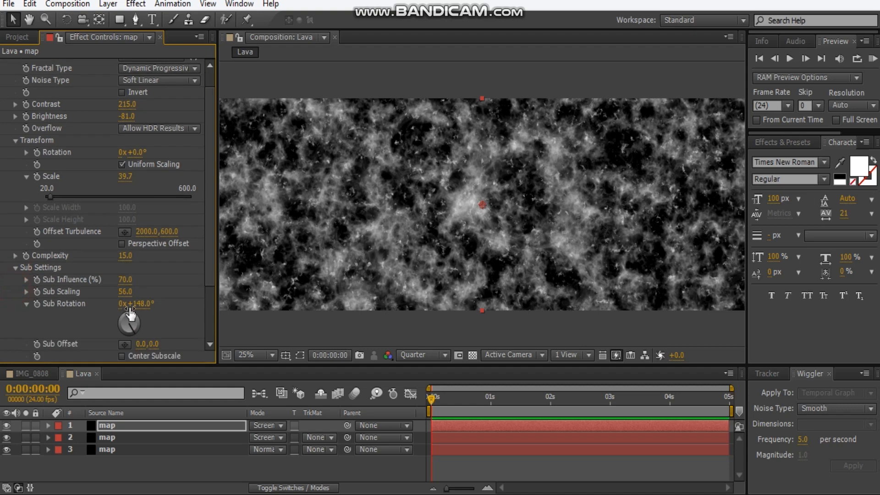
{"action": "left_click", "coordinate": [139, 304]}
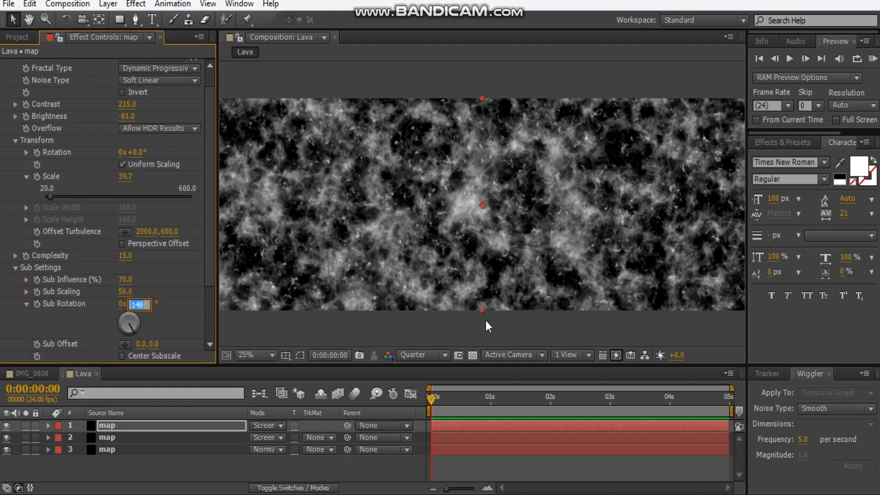
{"action": "type", "text": "217"}
{"action": "key", "text": "Return"}
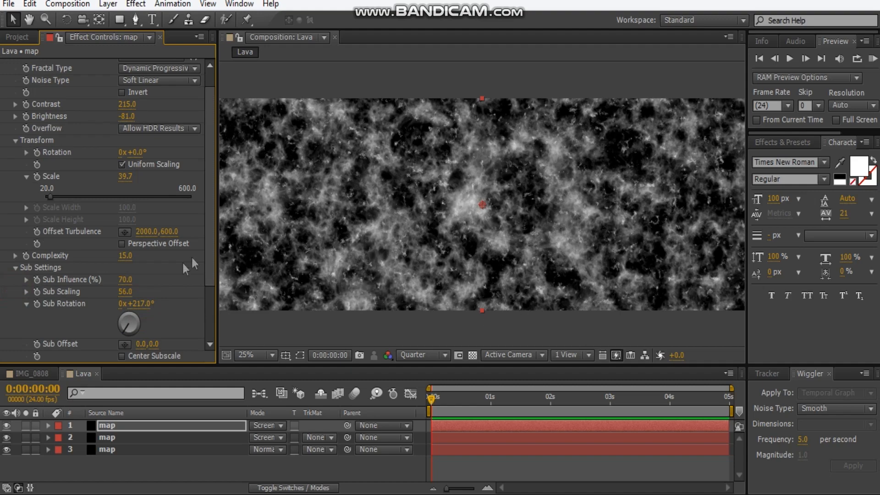
{"action": "scroll", "coordinate": [491, 136], "scroll_direction": "down", "scroll_amount": 2}
{"action": "scroll", "coordinate": [502, 195], "scroll_direction": "up", "scroll_amount": 3}
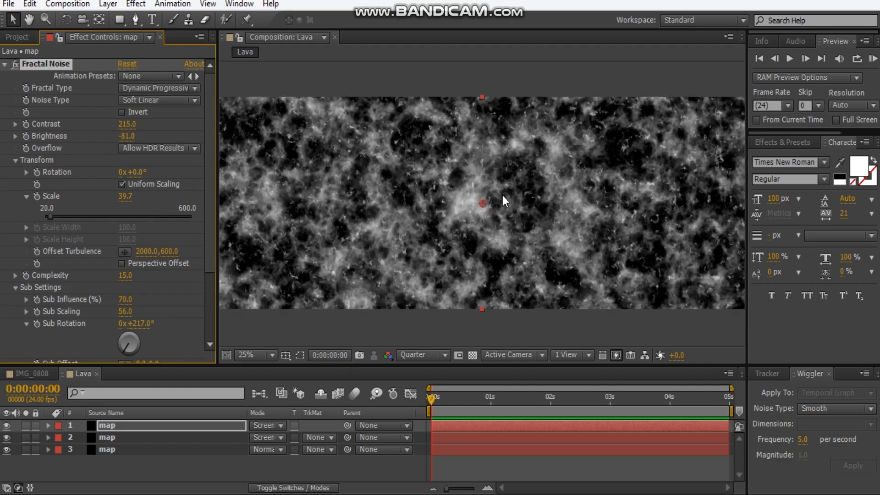
{"action": "scroll", "coordinate": [503, 196], "scroll_direction": "down", "scroll_amount": 4}
{"action": "scroll", "coordinate": [502, 195], "scroll_direction": "up", "scroll_amount": 3}
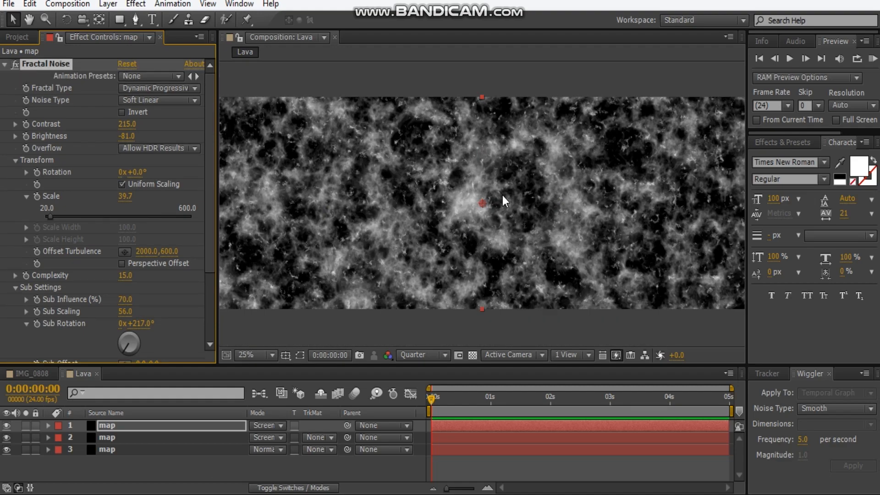
Add an adjustment layer above the map layers and rename it glow
{"action": "left_click", "coordinate": [119, 464]}
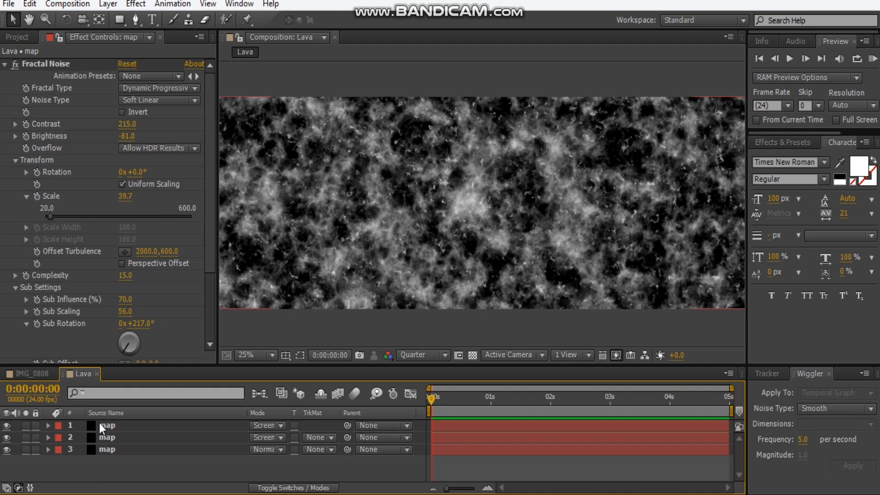
{"action": "key", "text": "ctrl+alt+y"}
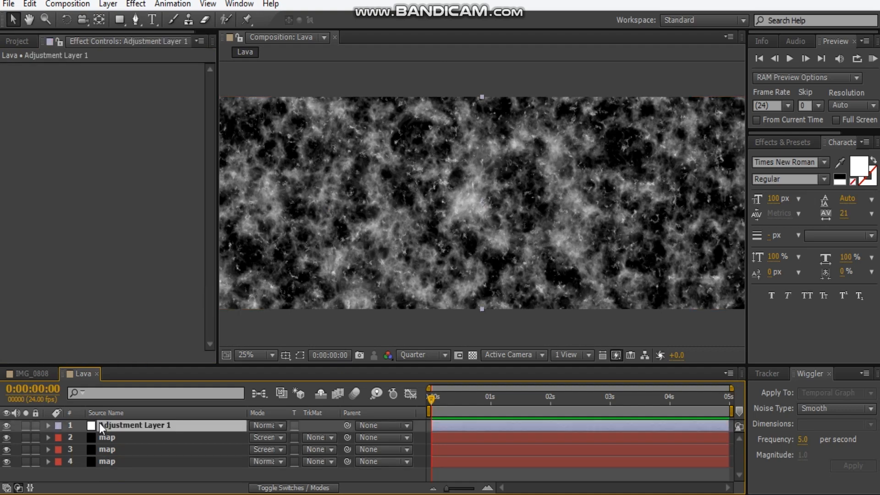
{"action": "key", "text": "Return"}
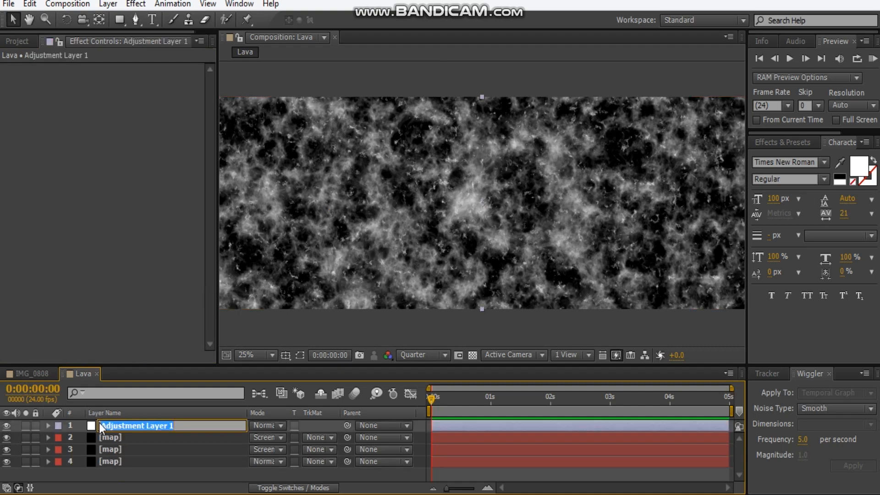
{"action": "type", "text": "glow"}
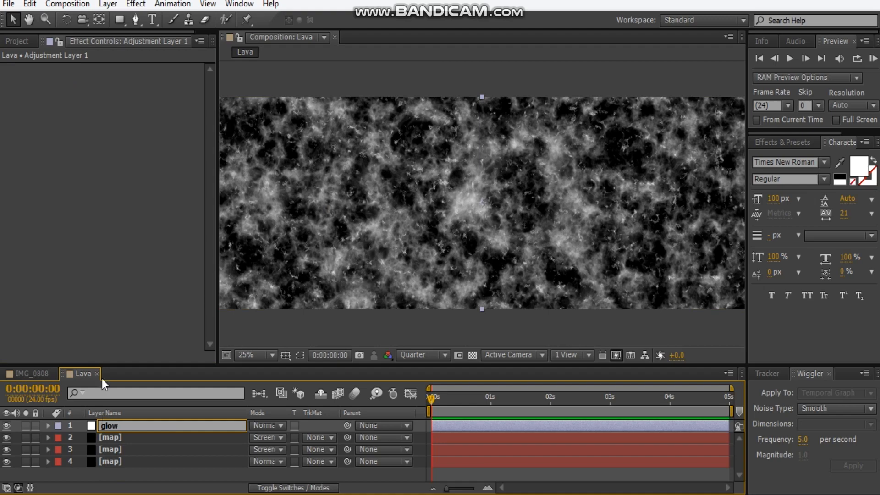
{"action": "left_click", "coordinate": [102, 309]}
Apply Hue/Saturation to the glow layer and colorize it with a hue of 26° and a saturation of 46
{"action": "right_click", "coordinate": [122, 249]}
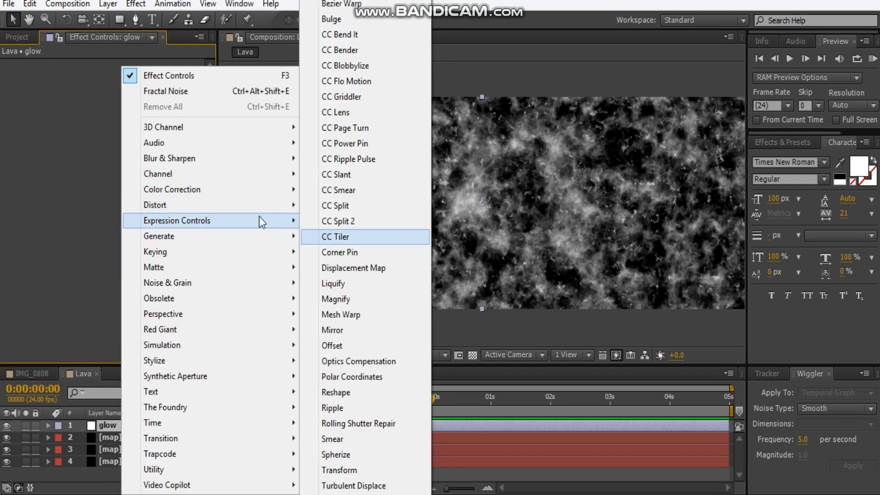
{"action": "mouse_move", "coordinate": [255, 188]}
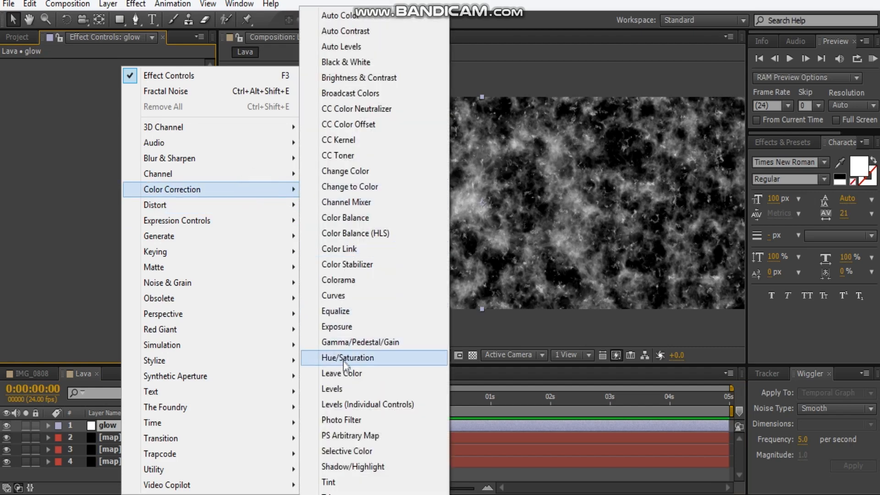
{"action": "left_click", "coordinate": [339, 359]}
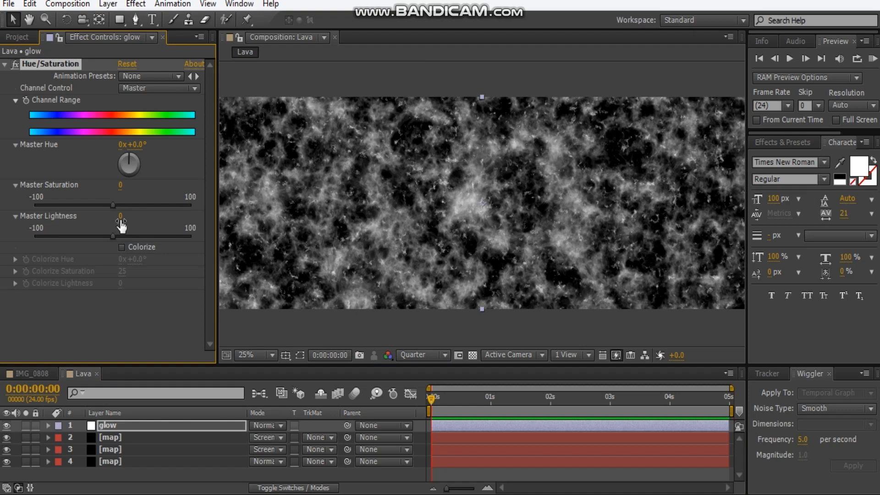
{"action": "left_click", "coordinate": [123, 247]}
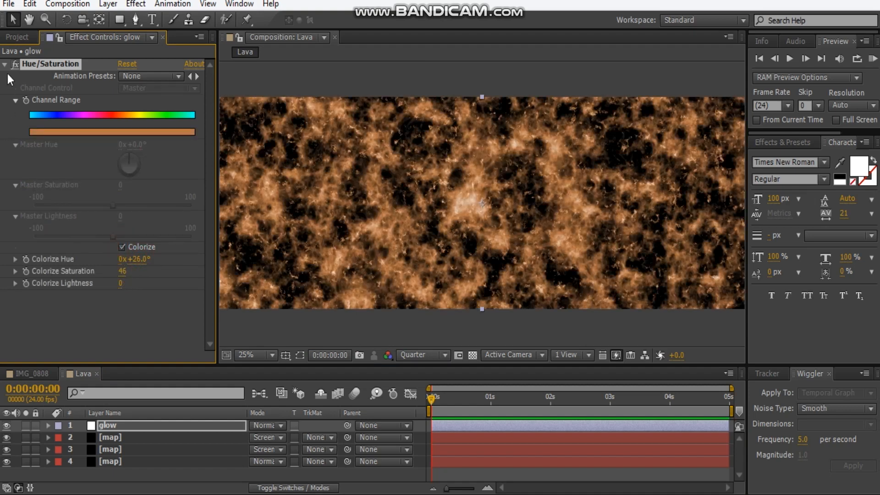
{"action": "left_click", "coordinate": [4, 65]}
Apply Curves to the glow layer and shape the RGB curve into an S that darkens shadows and lifts highlights
{"action": "right_click", "coordinate": [65, 115]}
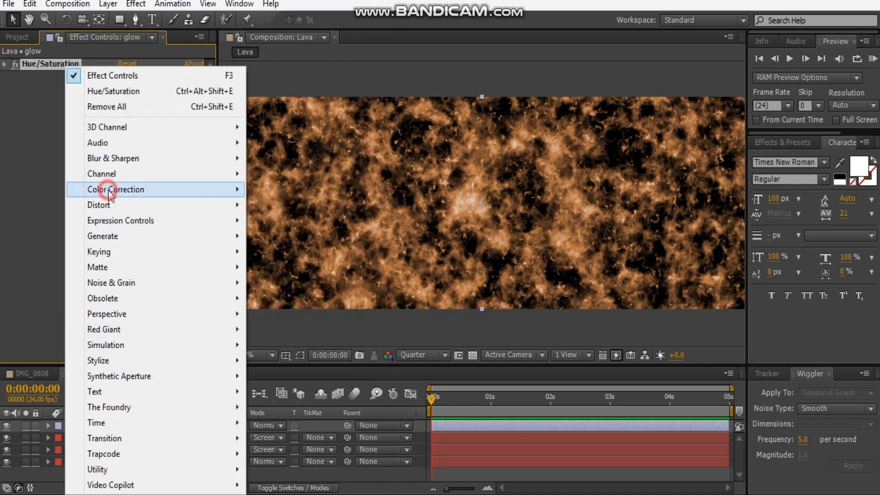
{"action": "mouse_move", "coordinate": [106, 190]}
{"action": "left_click", "coordinate": [300, 297]}
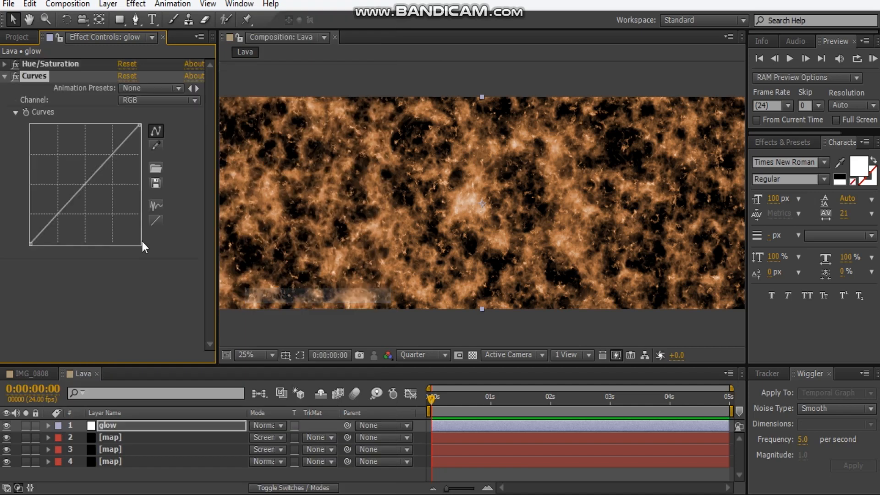
{"action": "left_click_drag", "start_coordinate": [82, 190], "coordinate": [74, 205]}
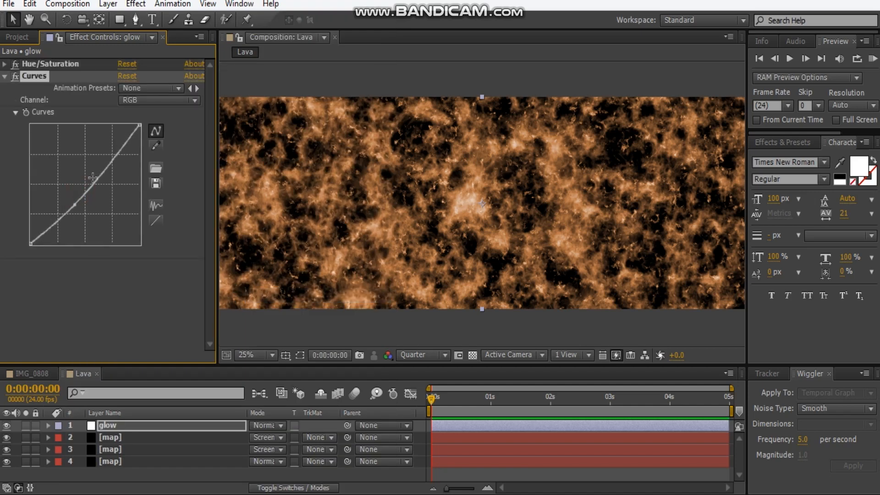
{"action": "left_click_drag", "start_coordinate": [97, 163], "coordinate": [96, 167]}
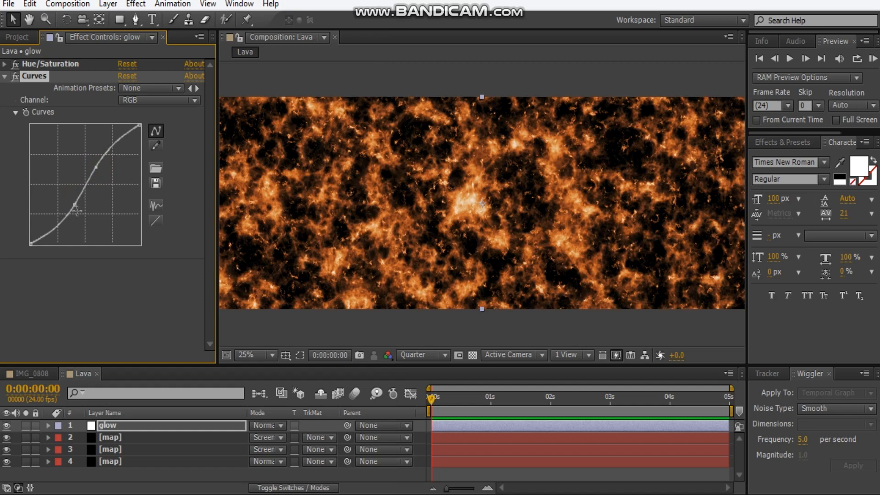
Adjust the Curves color channels individually, slightly raising the red curve and slightly lowering the blue and green curves
{"action": "left_click", "coordinate": [130, 100]}
{"action": "left_click", "coordinate": [138, 124]}
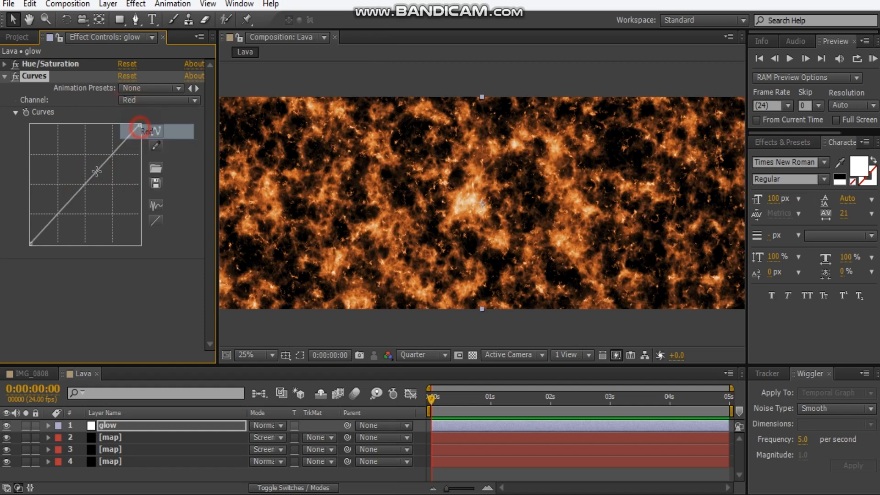
{"action": "left_click_drag", "start_coordinate": [84, 183], "coordinate": [80, 180]}
{"action": "left_click", "coordinate": [145, 103]}
{"action": "left_click", "coordinate": [146, 162]}
{"action": "left_click_drag", "start_coordinate": [83, 186], "coordinate": [80, 194]}
{"action": "left_click", "coordinate": [131, 101]}
{"action": "left_click", "coordinate": [135, 147]}
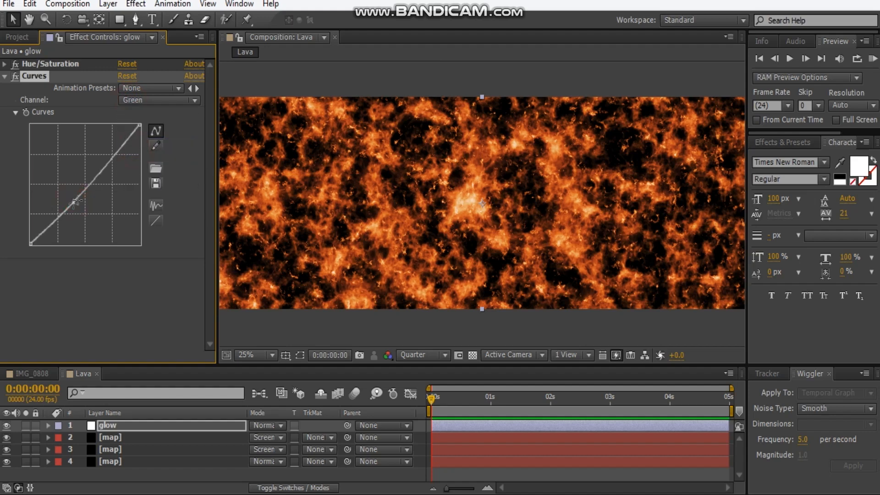
{"action": "left_click_drag", "start_coordinate": [98, 174], "coordinate": [98, 169]}
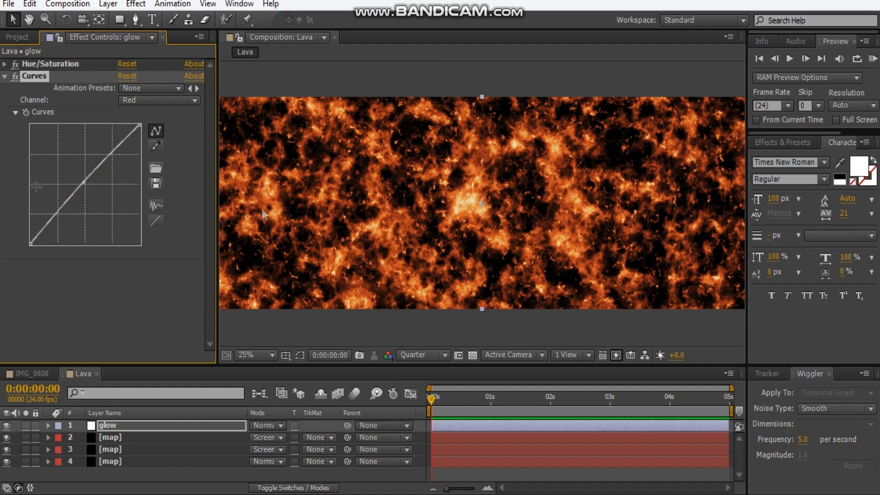
{"action": "scroll", "coordinate": [488, 195], "scroll_direction": "up", "scroll_amount": 1}
{"action": "scroll", "coordinate": [489, 195], "scroll_direction": "down", "scroll_amount": 2}
{"action": "scroll", "coordinate": [488, 195], "scroll_direction": "up", "scroll_amount": 2}
{"action": "scroll", "coordinate": [488, 195], "scroll_direction": "down", "scroll_amount": 2}
{"action": "scroll", "coordinate": [488, 195], "scroll_direction": "up", "scroll_amount": 1}
Apply a Glow effect to the glow layer with a radius of 147 and an intensity of 0.7
{"action": "left_click", "coordinate": [4, 76]}
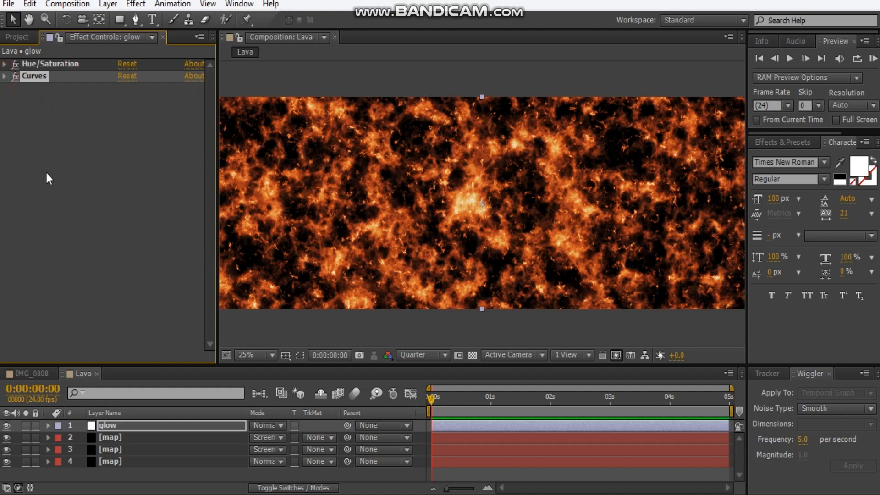
{"action": "right_click", "coordinate": [46, 172]}
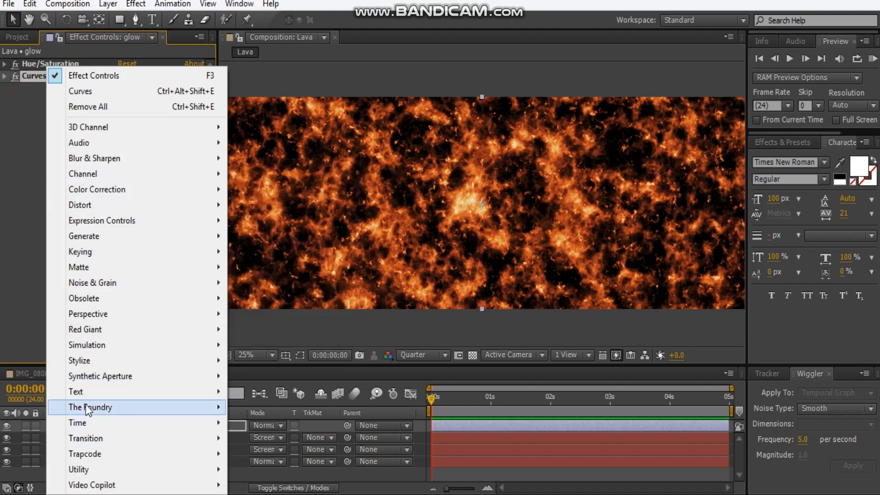
{"action": "mouse_move", "coordinate": [174, 360]}
{"action": "left_click", "coordinate": [265, 236]}
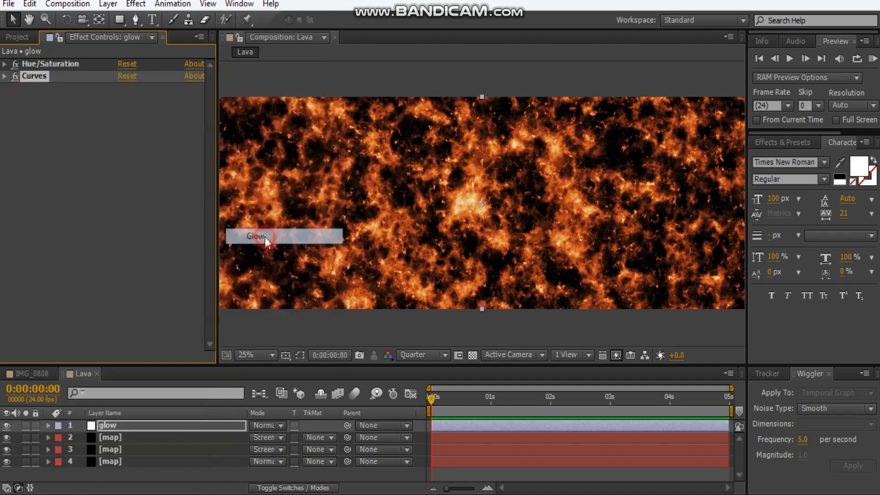
{"action": "left_click_drag", "start_coordinate": [125, 136], "coordinate": [191, 135]}
{"action": "left_click_drag", "start_coordinate": [127, 136], "coordinate": [149, 137]}
{"action": "left_click", "coordinate": [123, 147]}
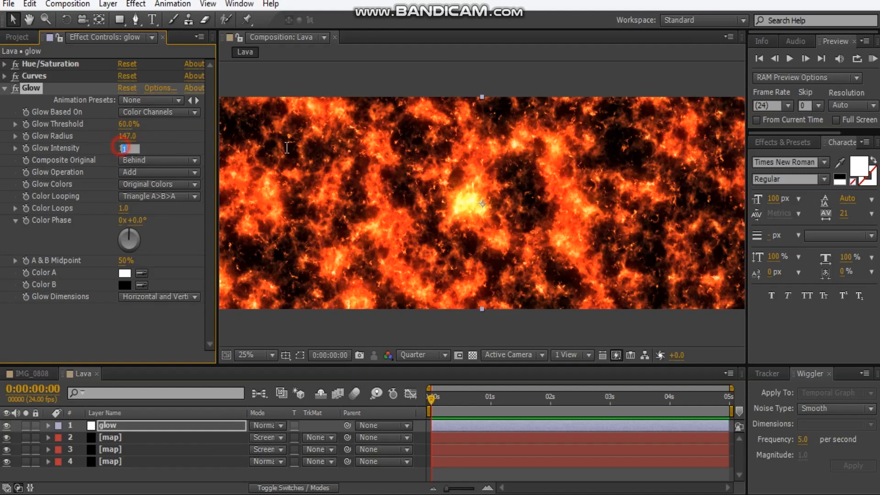
{"action": "type", "text": ".7"}
{"action": "key", "text": "Return"}
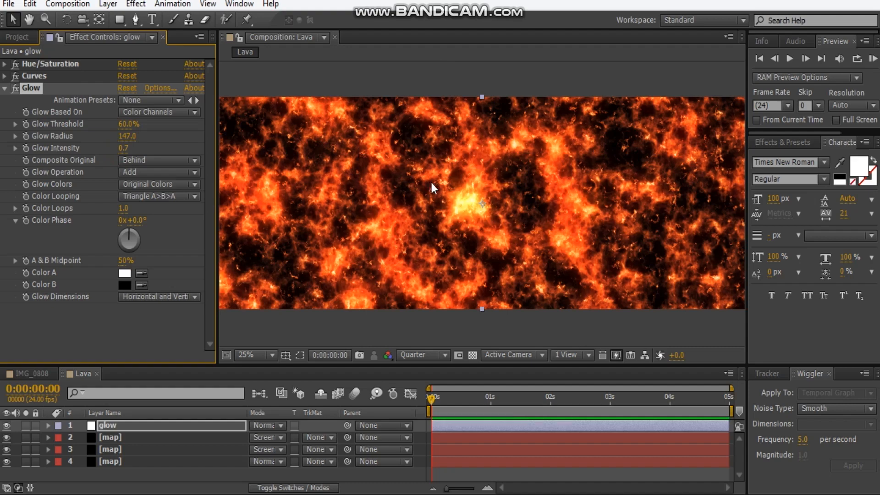
Examine the glowing lava texture up close and as a whole to judge the glow
{"action": "scroll", "coordinate": [431, 180], "scroll_direction": "down", "scroll_amount": 2}
{"action": "scroll", "coordinate": [430, 181], "scroll_direction": "up", "scroll_amount": 2}
{"action": "left_click", "coordinate": [4, 88]}
{"action": "scroll", "coordinate": [463, 169], "scroll_direction": "down", "scroll_amount": 2}
{"action": "scroll", "coordinate": [463, 169], "scroll_direction": "up", "scroll_amount": 2}
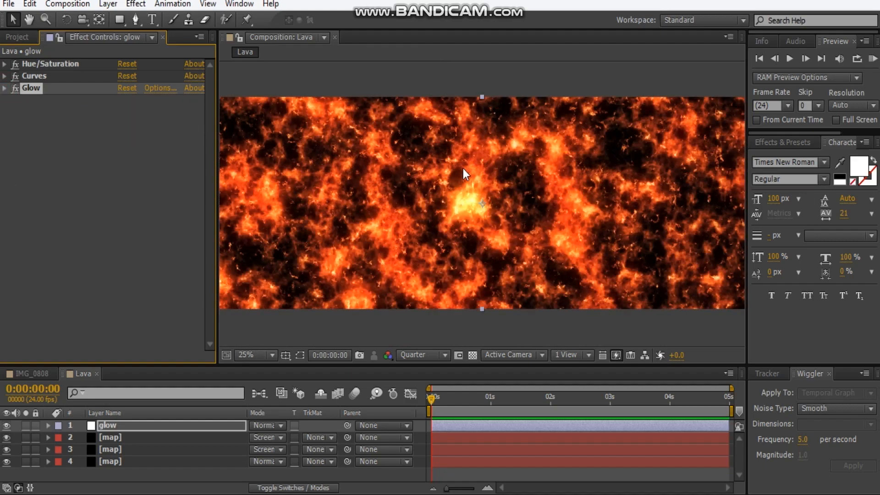
{"action": "scroll", "coordinate": [463, 168], "scroll_direction": "down", "scroll_amount": 2}
{"action": "scroll", "coordinate": [463, 168], "scroll_direction": "up", "scroll_amount": 2}
{"action": "scroll", "coordinate": [463, 169], "scroll_direction": "up", "scroll_amount": 1}
{"action": "scroll", "coordinate": [463, 168], "scroll_direction": "down", "scroll_amount": 2}
{"action": "scroll", "coordinate": [462, 169], "scroll_direction": "up", "scroll_amount": 1}
Add the expression time*100 to the Fractal Noise Evolution of the bottommost map layer
{"action": "left_click", "coordinate": [104, 461]}
{"action": "left_click_drag", "start_coordinate": [208, 197], "coordinate": [211, 298]}
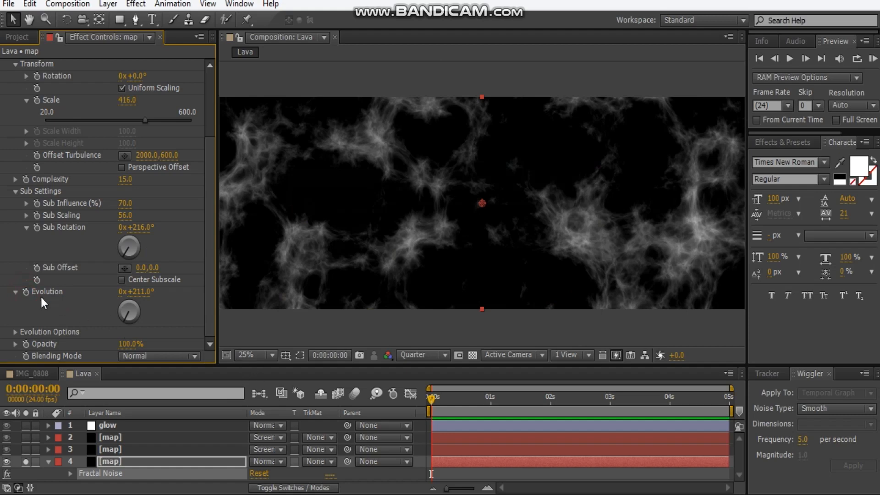
{"action": "left_click", "coordinate": [25, 290], "text": "alt"}
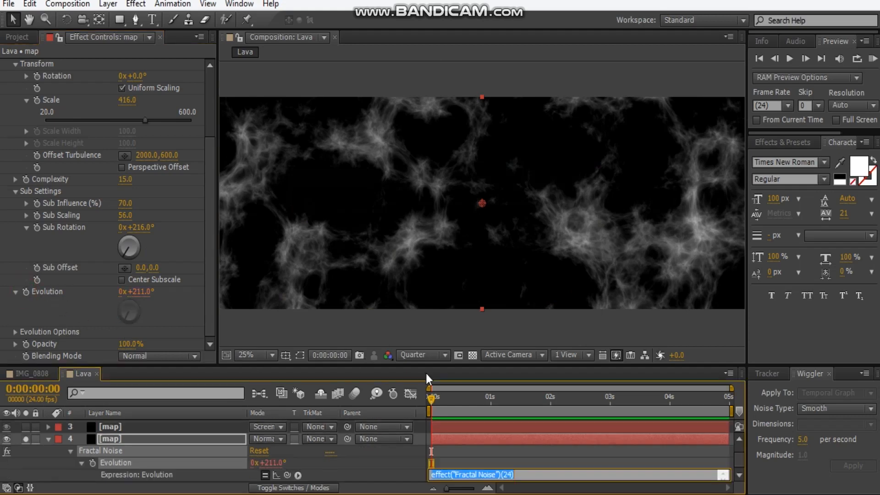
{"action": "type", "text": "time*"}
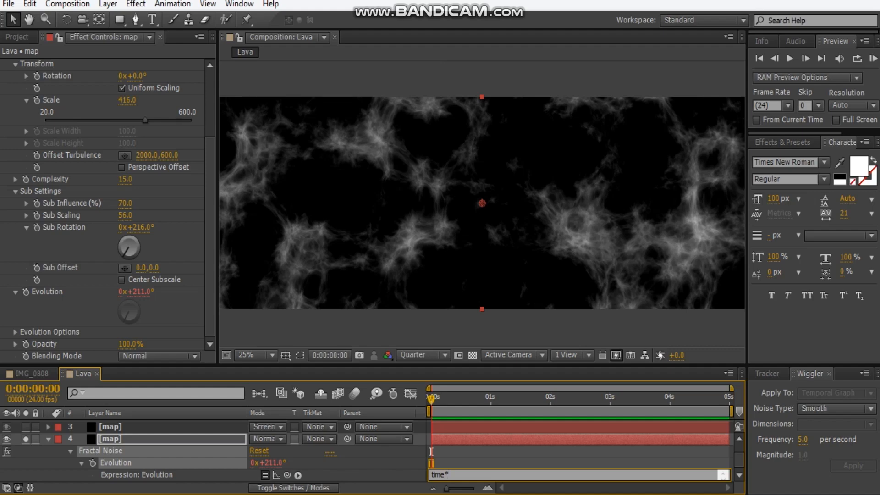
{"action": "type", "text": "100"}
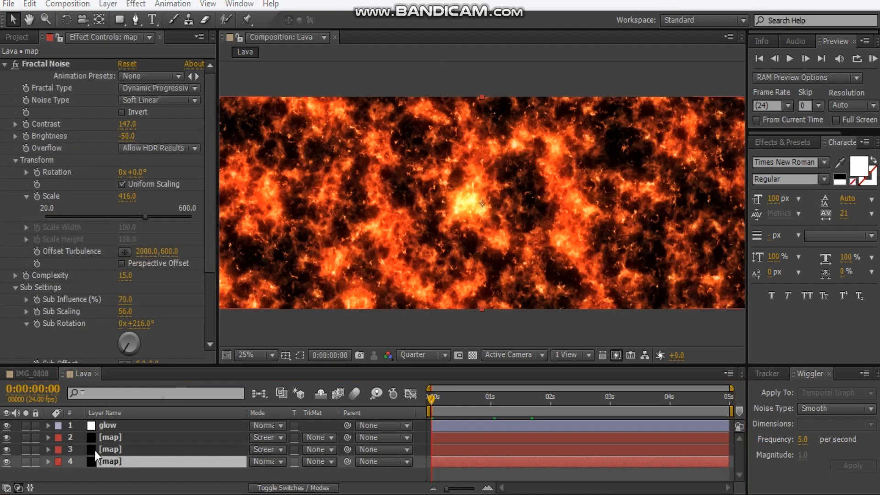
Solo the middle map layer to inspect its noise pattern, and briefly solo the uppermost map layer
{"action": "left_click", "coordinate": [105, 447]}
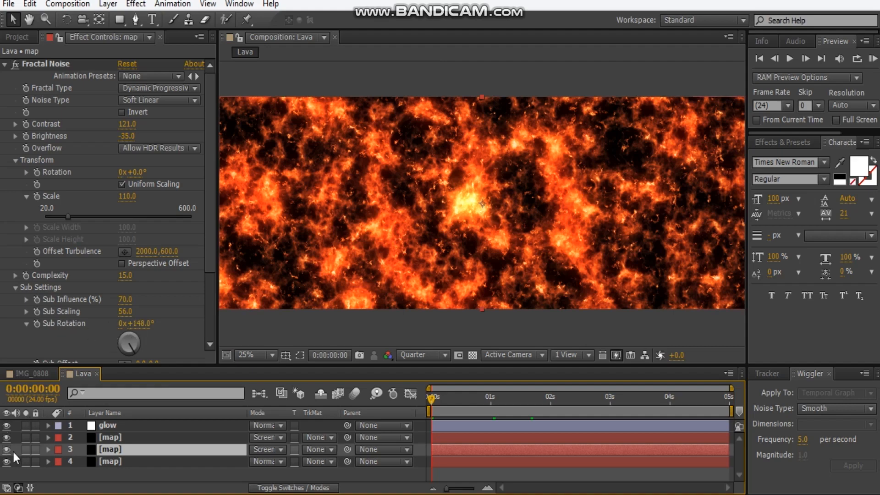
{"action": "left_click", "coordinate": [26, 449]}
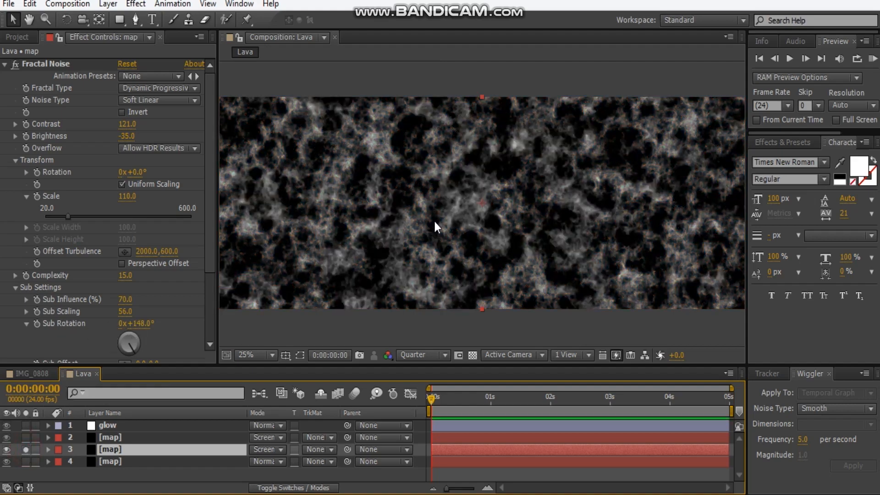
{"action": "scroll", "coordinate": [434, 222], "scroll_direction": "up", "scroll_amount": 2}
{"action": "scroll", "coordinate": [441, 219], "scroll_direction": "down", "scroll_amount": 2}
{"action": "scroll", "coordinate": [441, 219], "scroll_direction": "up", "scroll_amount": 2}
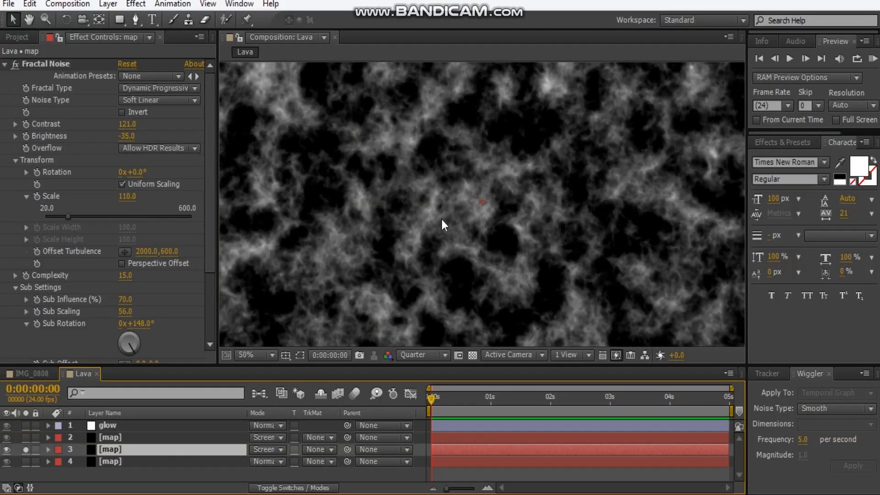
{"action": "scroll", "coordinate": [442, 220], "scroll_direction": "down", "scroll_amount": 2}
{"action": "left_click", "coordinate": [25, 448]}
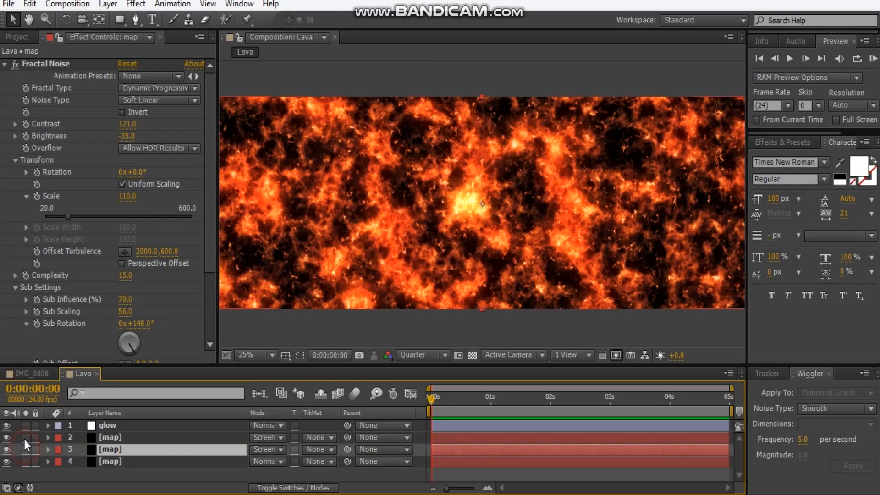
{"action": "left_click", "coordinate": [24, 438]}
{"action": "left_click", "coordinate": [24, 438]}
Add the expression time*50 to the Fractal Noise Sub Rotation of the uppermost map layer
{"action": "left_click", "coordinate": [120, 438]}
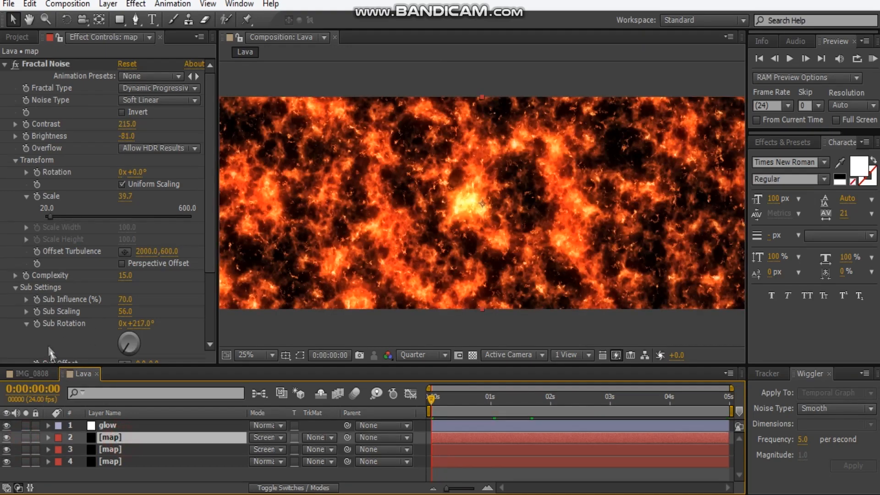
{"action": "left_click", "coordinate": [36, 324], "text": "alt"}
{"action": "type", "text": "t"}
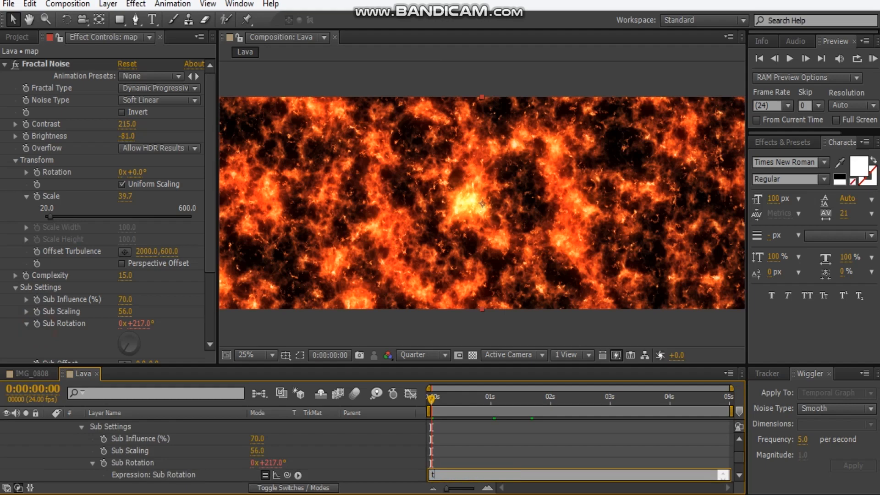
{"action": "type", "text": "ime*50"}
{"action": "left_click", "coordinate": [458, 439]}
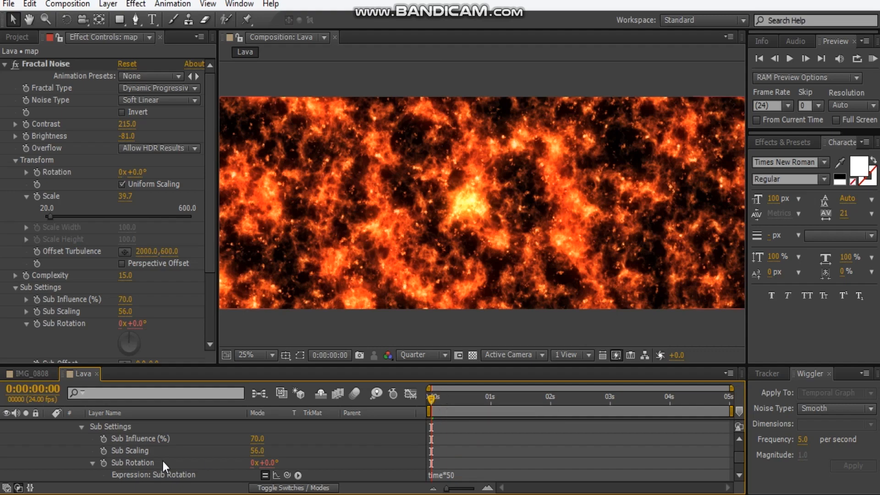
{"action": "scroll", "coordinate": [117, 460], "scroll_direction": "up", "scroll_amount": 6}
{"action": "left_click", "coordinate": [49, 438]}
View the middle map layer alone once more, and return to the complete lava composite
{"action": "left_click", "coordinate": [120, 452]}
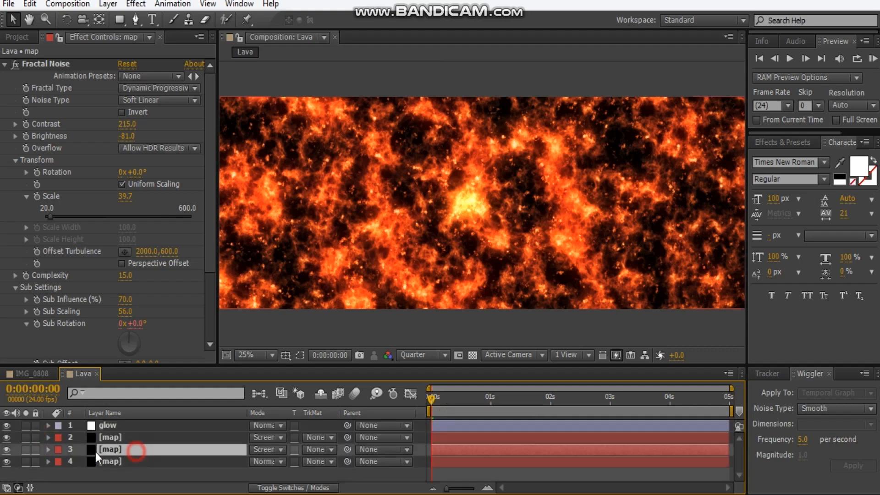
{"action": "left_click", "coordinate": [28, 451]}
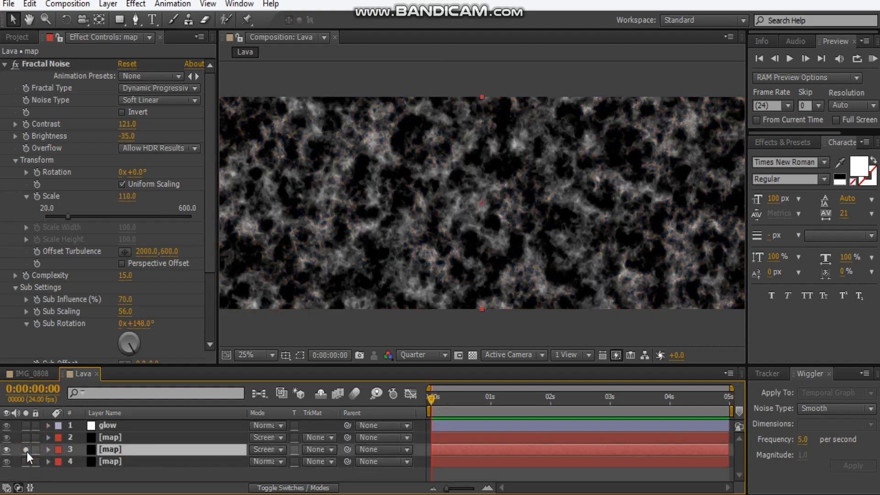
{"action": "left_click", "coordinate": [27, 452]}
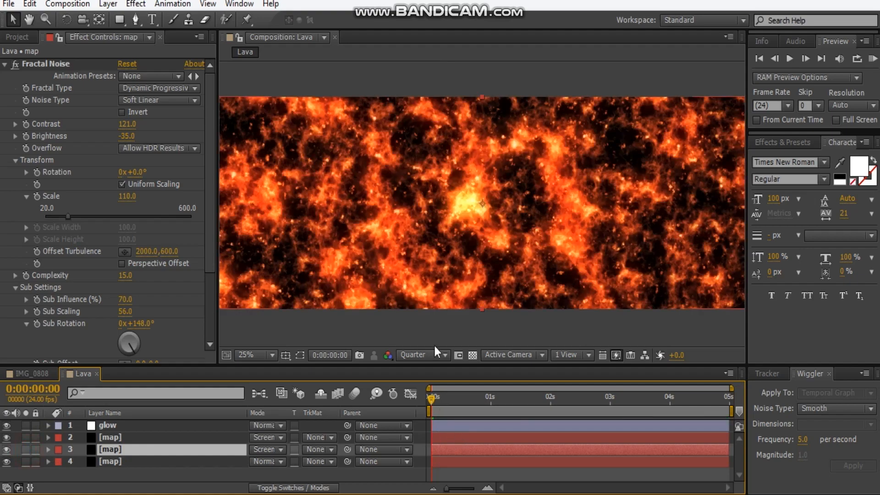
{"action": "scroll", "coordinate": [426, 284], "scroll_direction": "down", "scroll_amount": 1}
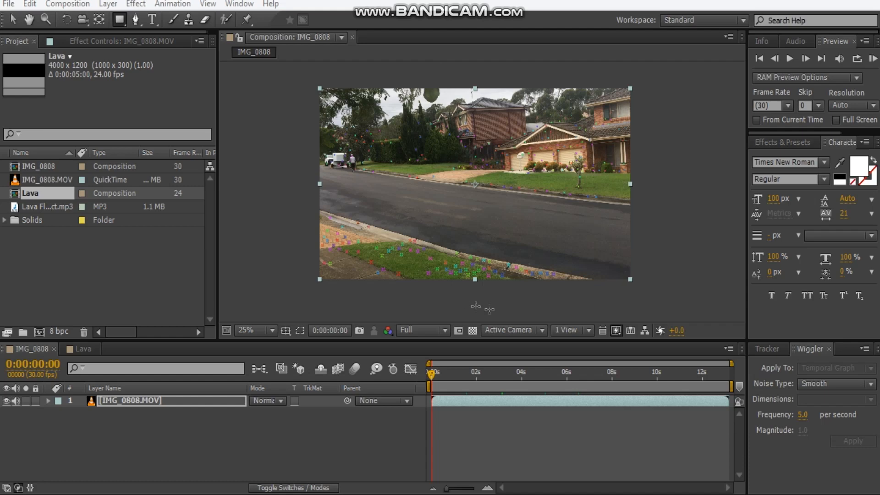
Create a solid and camera from track points whose target lies flat on the road in the IMG_0808 composition
{"action": "left_click", "coordinate": [12, 19]}
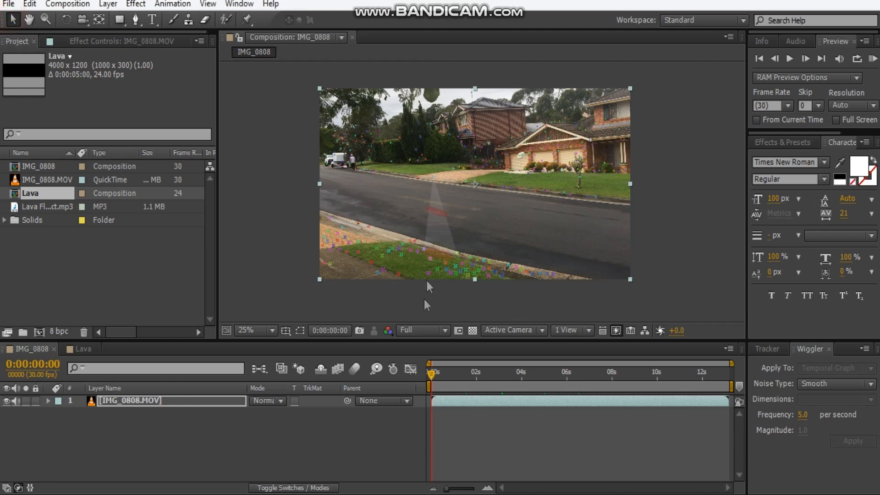
{"action": "left_click_drag", "start_coordinate": [435, 383], "coordinate": [417, 374]}
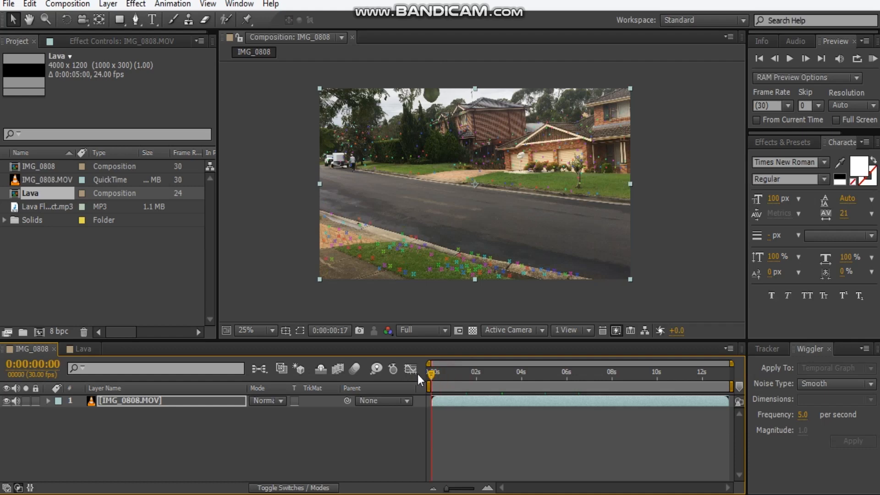
{"action": "left_click", "coordinate": [450, 219]}
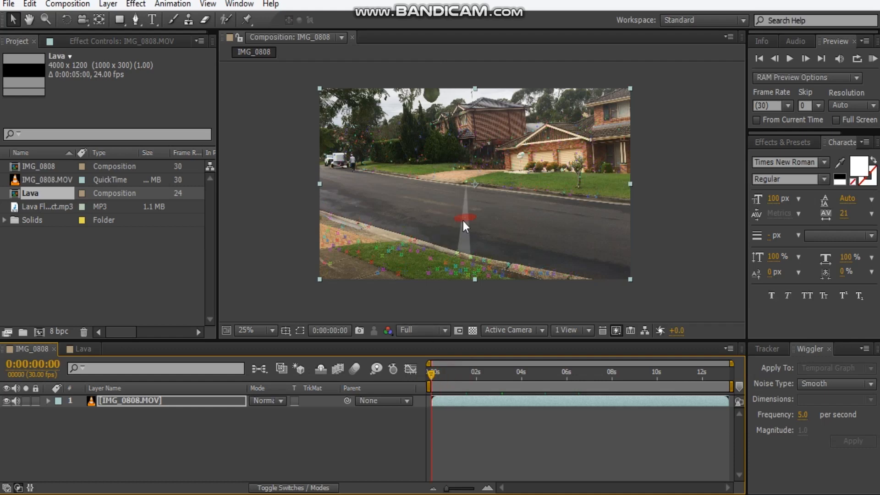
{"action": "scroll", "coordinate": [463, 220], "scroll_direction": "up", "scroll_amount": 2}
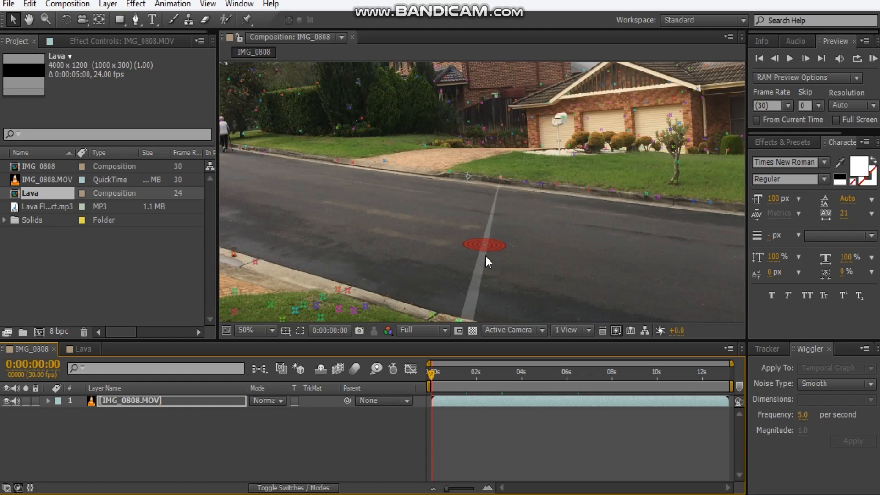
{"action": "right_click", "coordinate": [486, 261]}
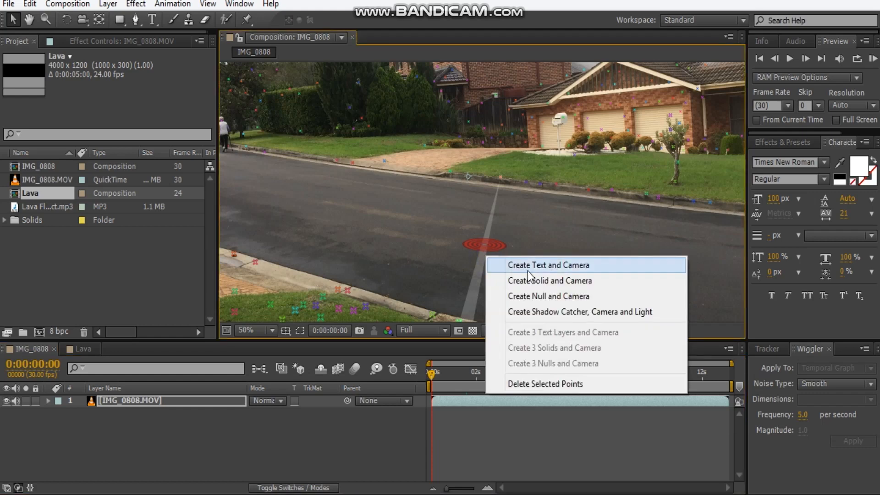
{"action": "left_click", "coordinate": [530, 285]}
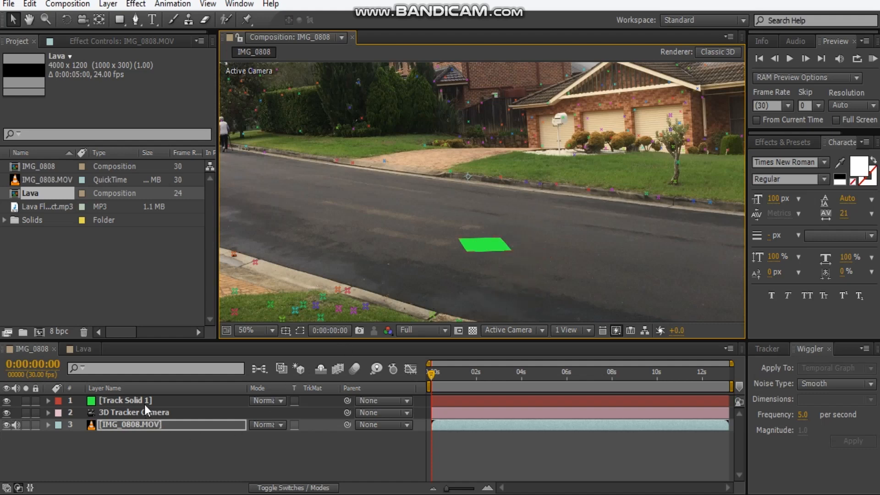
Set the track solid's scale to 840% and scrub to about 5 seconds to check how it follows the road
{"action": "left_click", "coordinate": [144, 401]}
{"action": "key", "text": "s"}
{"action": "left_click", "coordinate": [270, 413]}
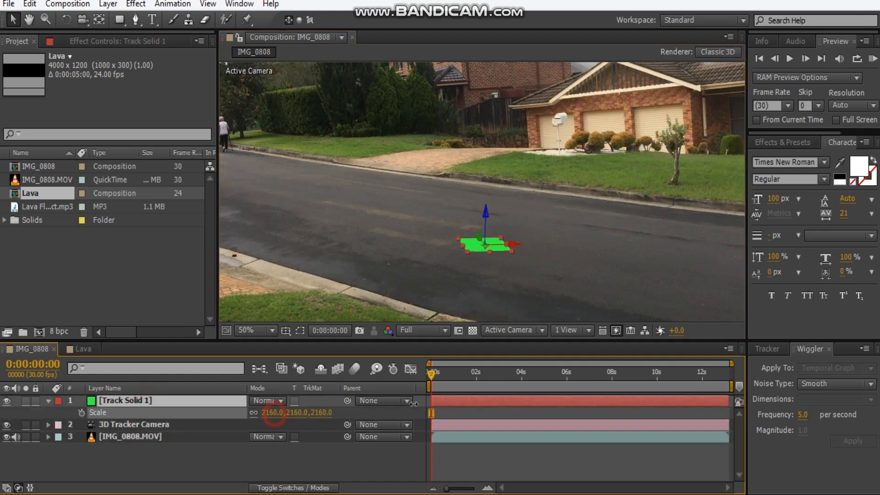
{"action": "type", "text": "840"}
{"action": "key", "text": "Return"}
{"action": "left_click_drag", "start_coordinate": [445, 377], "coordinate": [548, 375]}
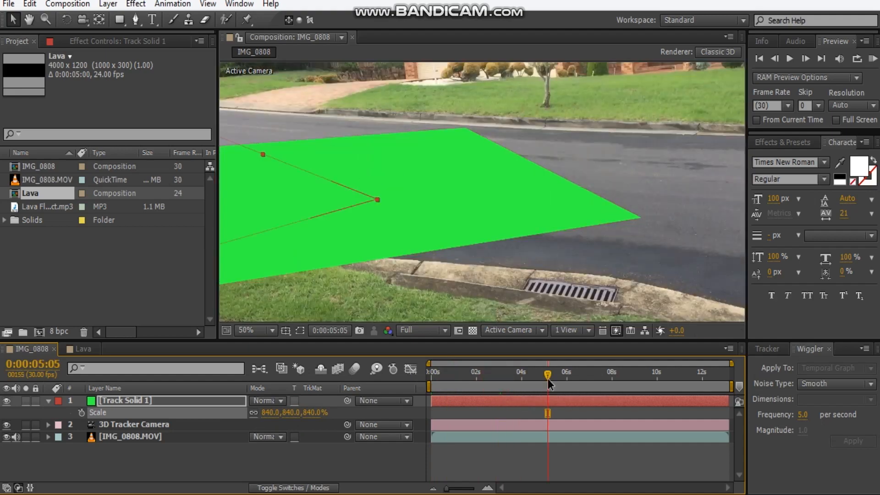
{"action": "key", "text": "Home"}
{"action": "scroll", "coordinate": [460, 213], "scroll_direction": "down", "scroll_amount": 2}
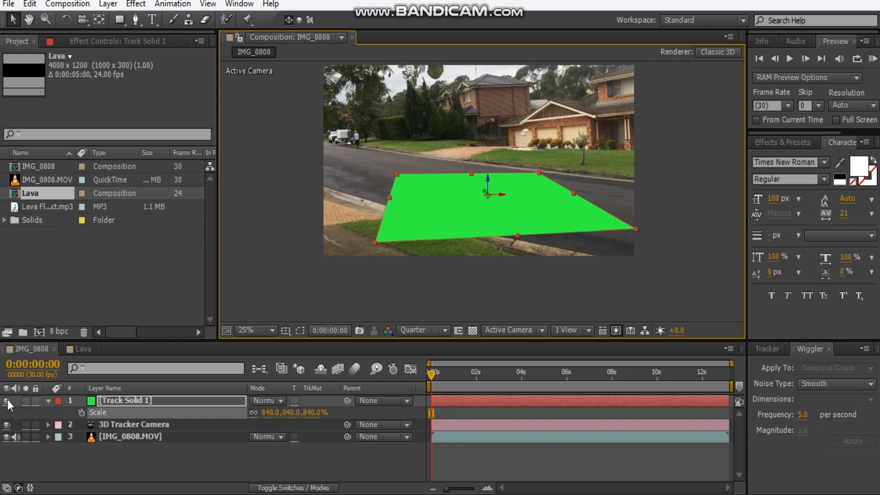
Hide the track solid and place the Lava composition between the tracker camera and the street footage
{"action": "left_click", "coordinate": [6, 400]}
{"action": "left_click_drag", "start_coordinate": [40, 166], "coordinate": [144, 431]}
{"action": "left_click", "coordinate": [28, 194]}
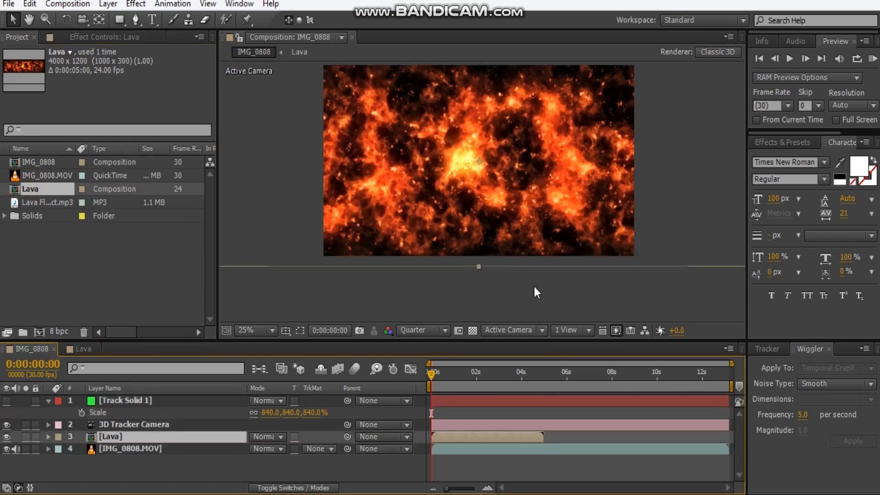
Make the Lava layer 3D and rotate it to lie flat along the road's plane
{"action": "scroll", "coordinate": [495, 235], "scroll_direction": "down", "scroll_amount": 1}
{"action": "left_click", "coordinate": [305, 486]}
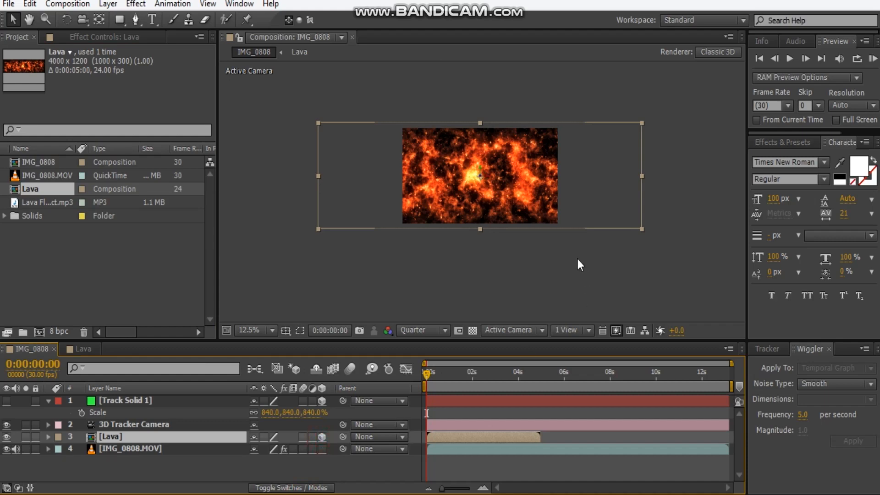
{"action": "scroll", "coordinate": [497, 184], "scroll_direction": "up", "scroll_amount": 1}
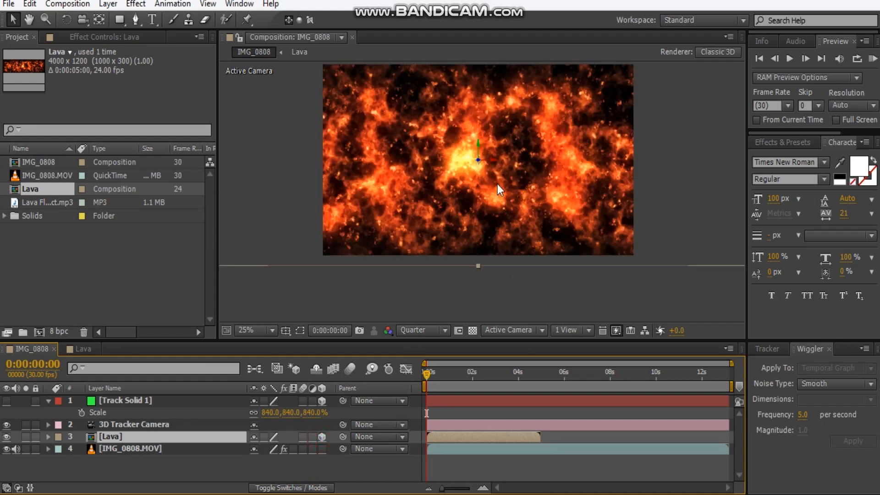
{"action": "key", "text": "w"}
{"action": "mouse_move", "coordinate": [490, 160]}
{"action": "left_mouse_down"}
{"action": "mouse_move", "coordinate": [477, 153]}
{"action": "mouse_move", "coordinate": [494, 151]}
{"action": "mouse_move", "coordinate": [476, 153]}
{"action": "mouse_move", "coordinate": [479, 163]}
{"action": "left_mouse_up"}
{"action": "key", "text": "v"}
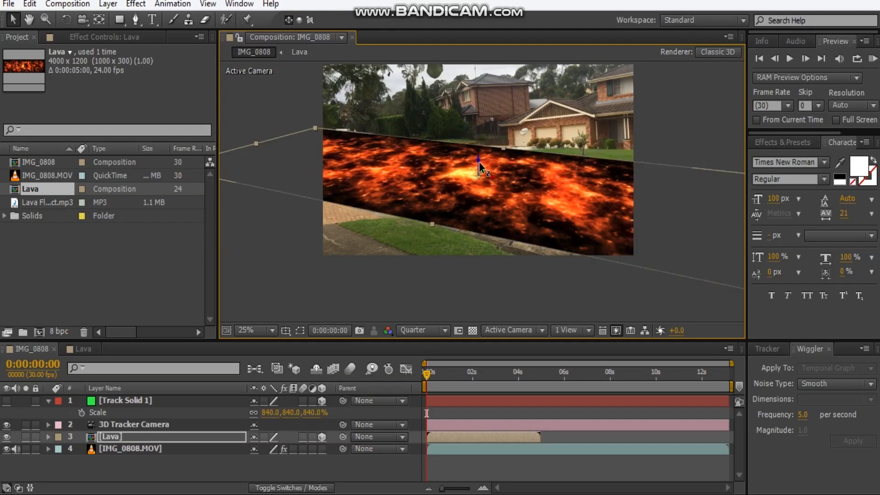
Move the Lava layer down so it covers the street surface between the far kerb and the near grass
{"action": "scroll", "coordinate": [485, 164], "scroll_direction": "up", "scroll_amount": 2}
{"action": "left_click_drag", "start_coordinate": [476, 140], "coordinate": [349, 269]}
{"action": "scroll", "coordinate": [474, 211], "scroll_direction": "down", "scroll_amount": 2}
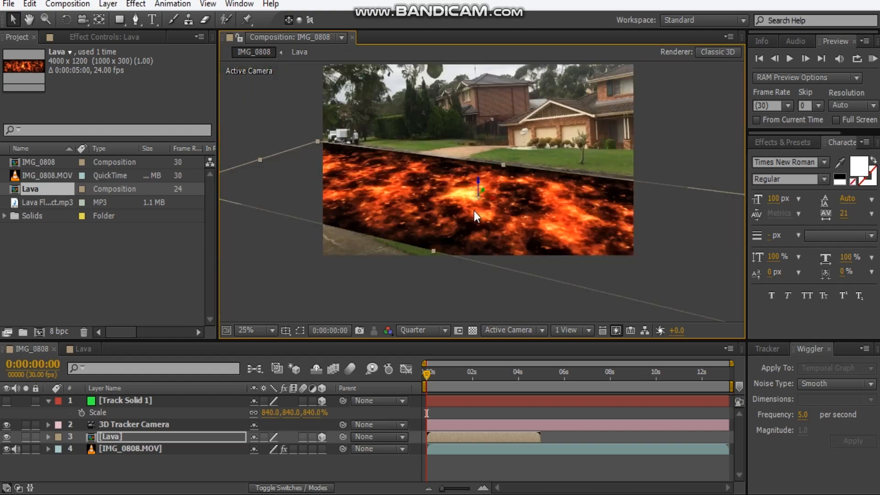
Copy the track solid's position onto the Lava layer
{"action": "left_click", "coordinate": [147, 402]}
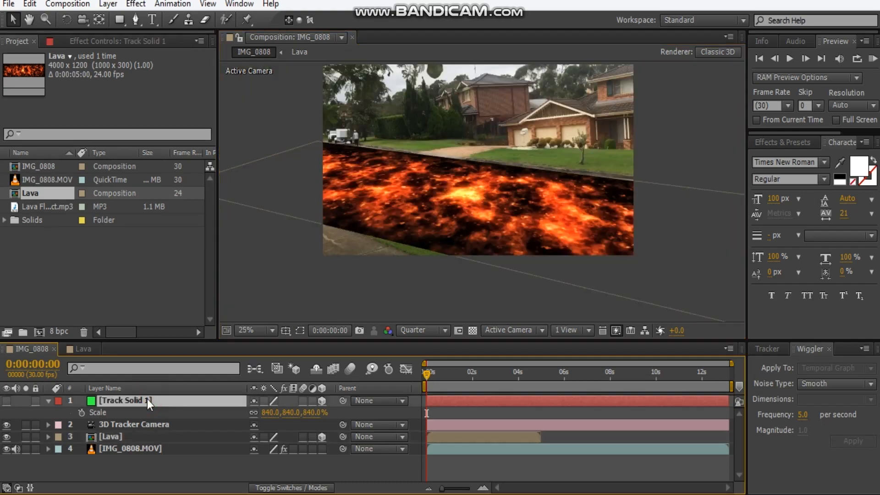
{"action": "key", "text": "p"}
{"action": "left_click", "coordinate": [128, 414]}
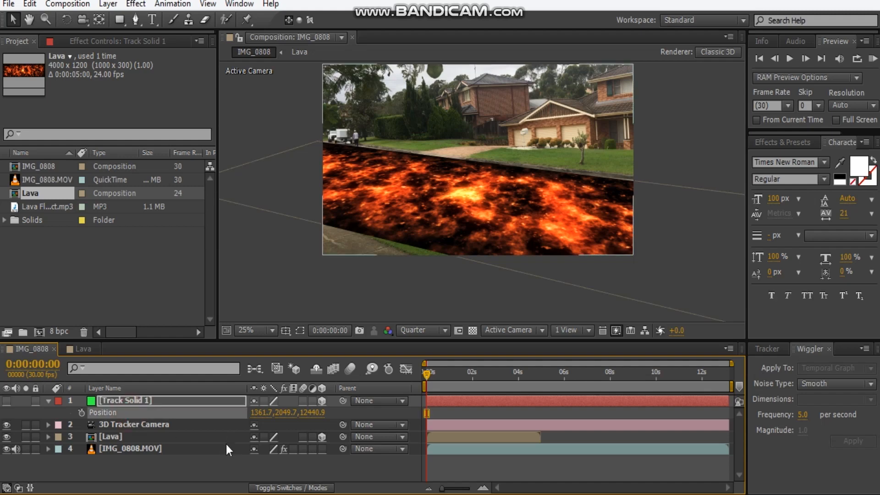
{"action": "left_click", "coordinate": [130, 437]}
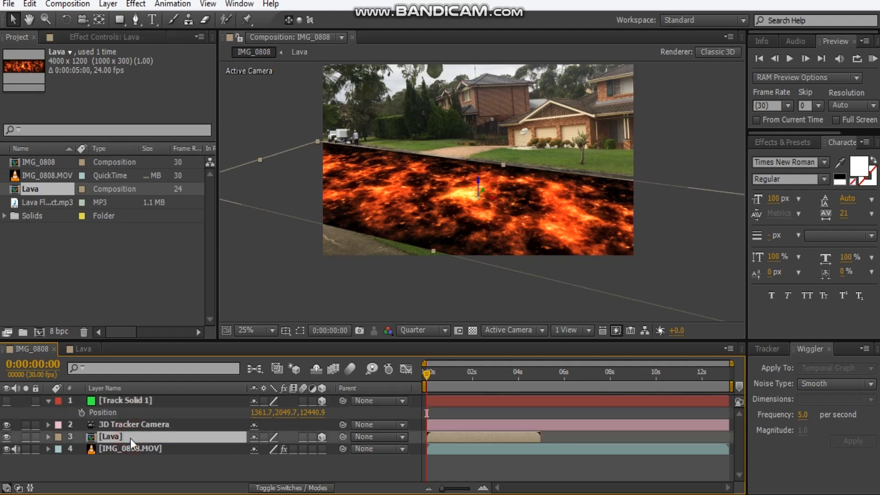
{"action": "key", "text": "ctrl+v"}
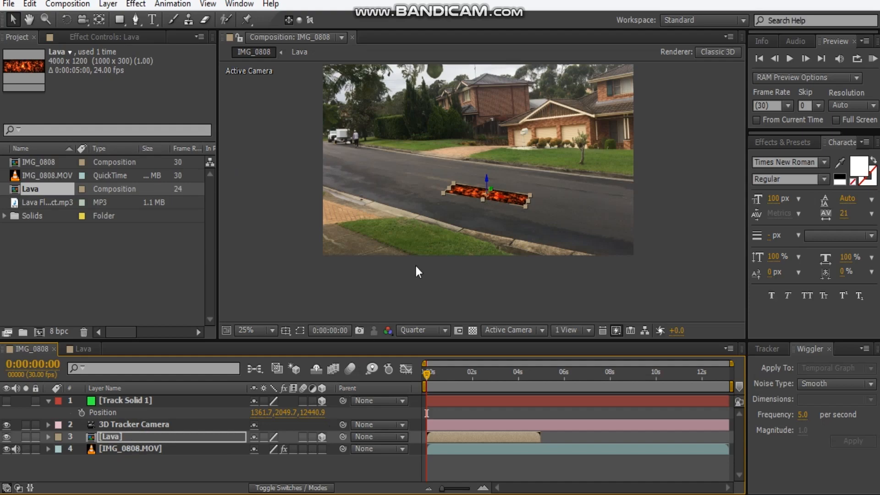
Scale the Lava layer to 385% and rotate it slightly about its vertical axis to line up with the kerbs
{"action": "scroll", "coordinate": [477, 201], "scroll_direction": "up", "scroll_amount": 5}
{"action": "scroll", "coordinate": [478, 202], "scroll_direction": "down", "scroll_amount": 3}
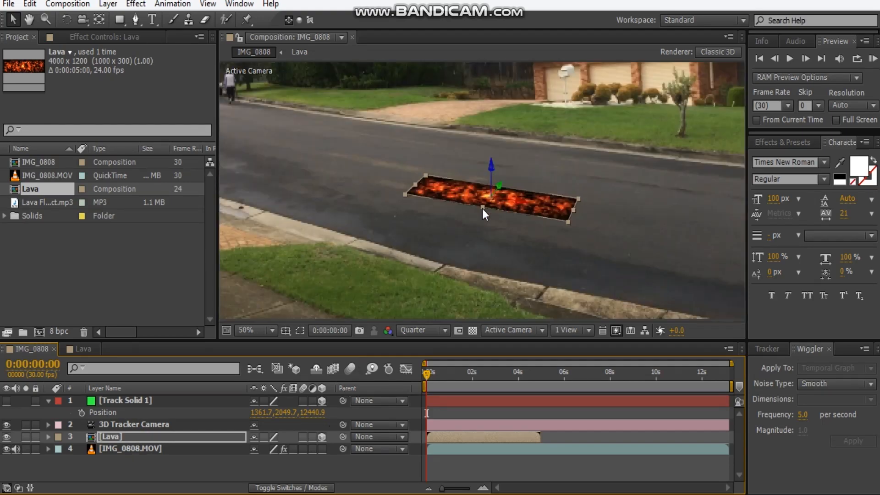
{"action": "key", "text": "s"}
{"action": "mouse_move", "coordinate": [267, 448]}
{"action": "left_mouse_down"}
{"action": "mouse_move", "coordinate": [347, 442]}
{"action": "mouse_move", "coordinate": [252, 452]}
{"action": "mouse_move", "coordinate": [304, 453]}
{"action": "mouse_move", "coordinate": [236, 449]}
{"action": "mouse_move", "coordinate": [252, 447]}
{"action": "left_mouse_up"}
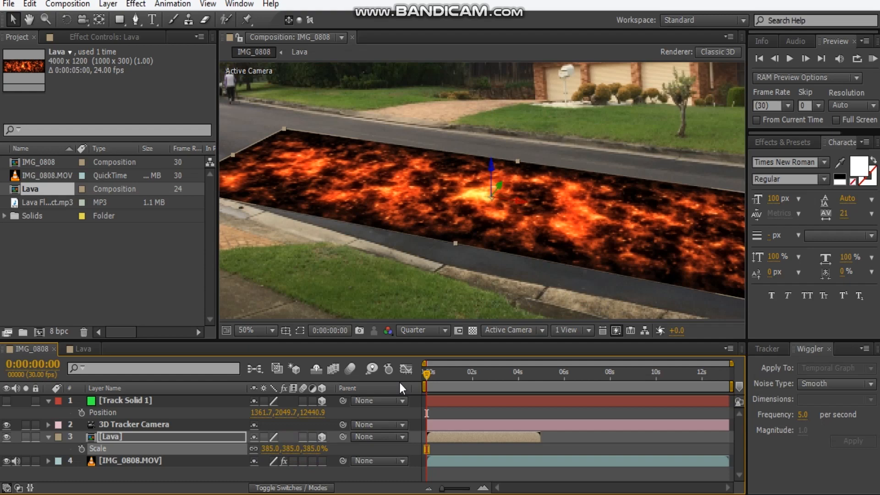
{"action": "key", "text": "w"}
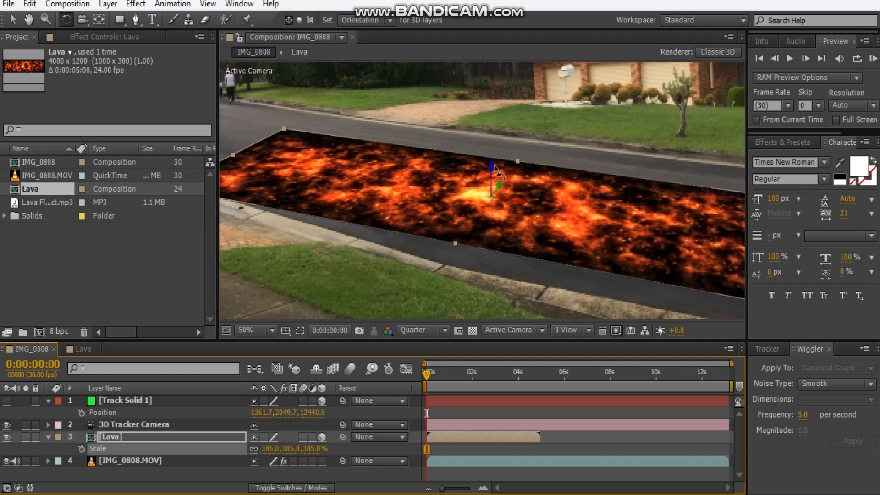
{"action": "left_click_drag", "start_coordinate": [491, 168], "coordinate": [492, 174]}
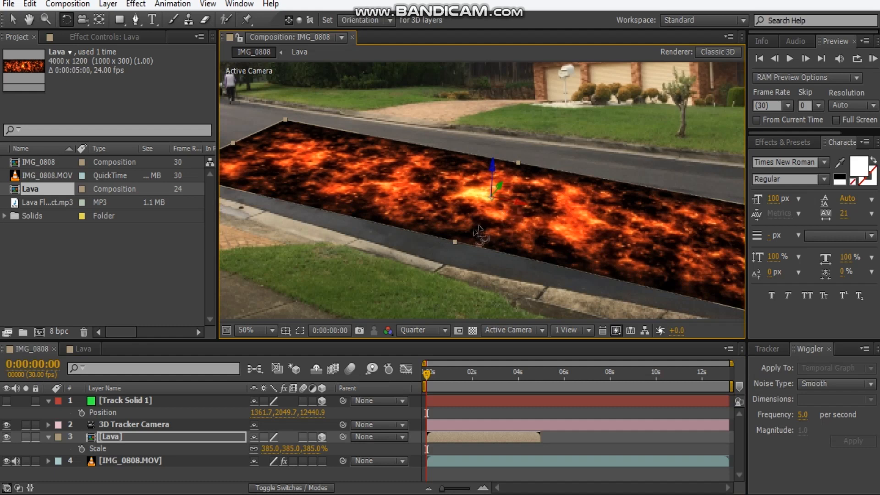
Set the Lava layer's scale to 558%, try a further rotation and undo it
{"action": "left_click_drag", "start_coordinate": [284, 449], "coordinate": [326, 451]}
{"action": "left_click_drag", "start_coordinate": [492, 170], "coordinate": [499, 187]}
{"action": "scroll", "coordinate": [489, 177], "scroll_direction": "down", "scroll_amount": 2}
{"action": "key", "text": "ctrl+z"}
{"action": "key", "text": "v"}
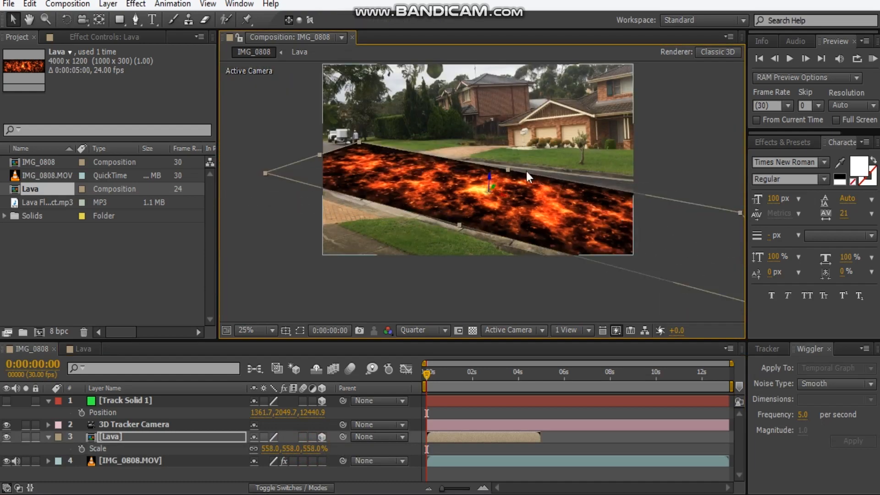
Examine how closely the Lava layer's edges follow the kerbs on both sides of the road
{"action": "scroll", "coordinate": [510, 205], "scroll_direction": "up", "scroll_amount": 2}
{"action": "scroll", "coordinate": [488, 238], "scroll_direction": "down", "scroll_amount": 2}
{"action": "left_click", "coordinate": [675, 160]}
{"action": "scroll", "coordinate": [507, 182], "scroll_direction": "up", "scroll_amount": 2}
{"action": "scroll", "coordinate": [507, 181], "scroll_direction": "up", "scroll_amount": 2}
{"action": "scroll", "coordinate": [507, 180], "scroll_direction": "down", "scroll_amount": 4}
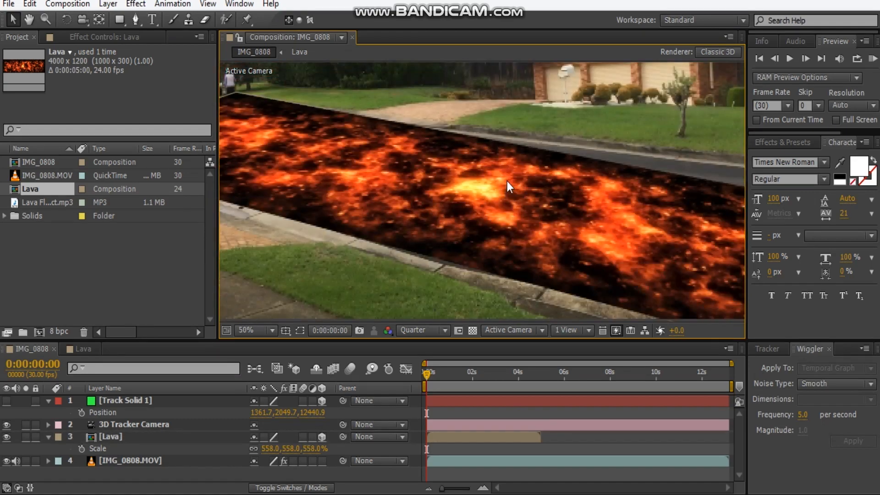
{"action": "left_click_drag", "start_coordinate": [496, 176], "coordinate": [485, 207]}
{"action": "scroll", "coordinate": [485, 208], "scroll_direction": "up", "scroll_amount": 2}
{"action": "left_click_drag", "start_coordinate": [497, 239], "coordinate": [445, 174]}
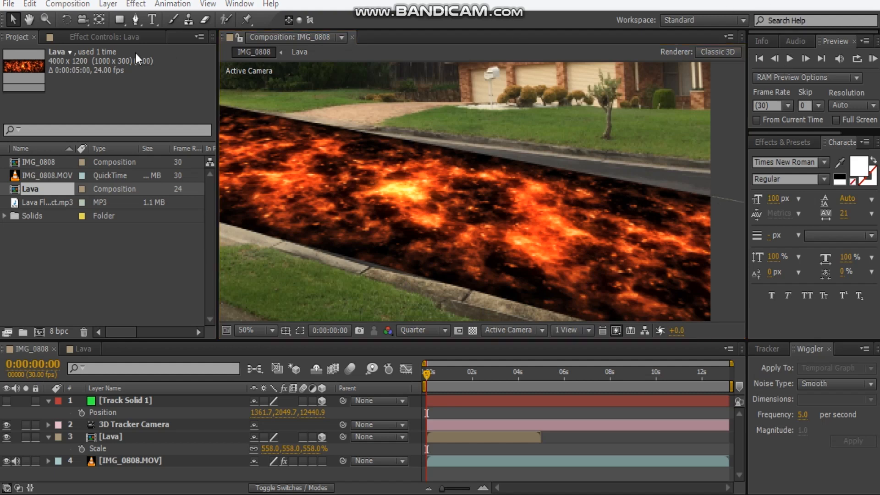
Apply the Bezier Warp effect to the Lava layer
{"action": "left_click", "coordinate": [125, 36]}
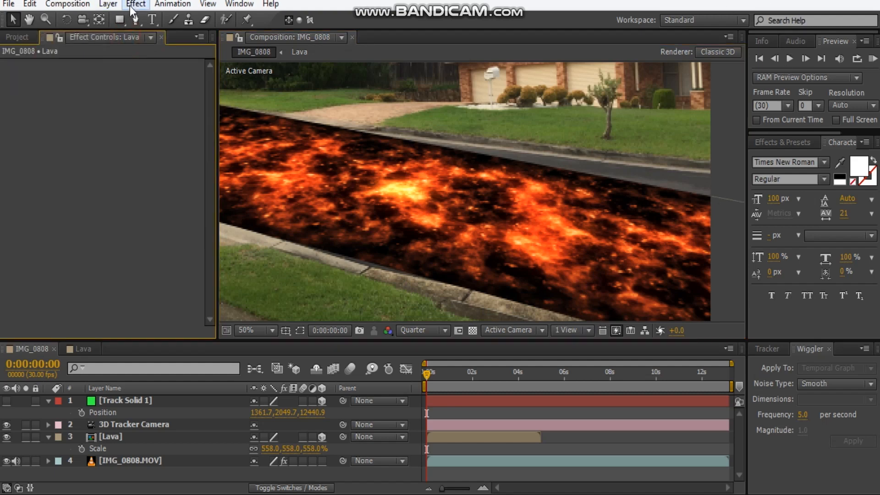
{"action": "left_click", "coordinate": [183, 437]}
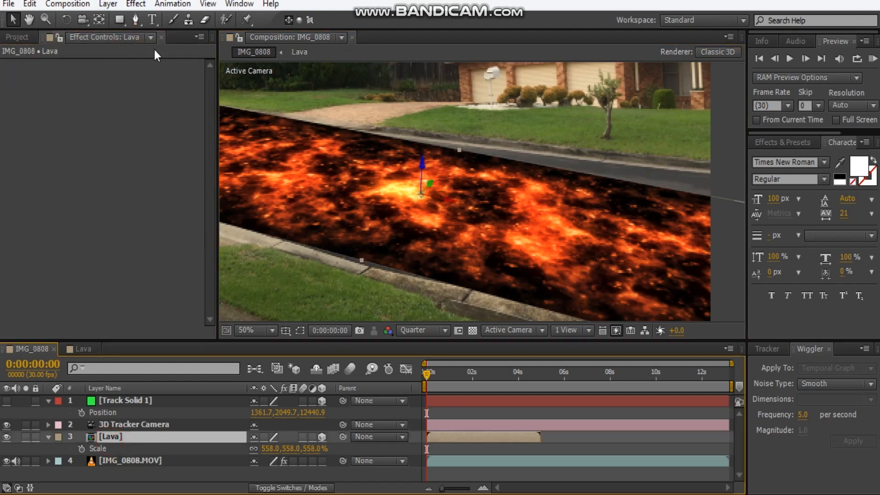
{"action": "left_click", "coordinate": [138, 5]}
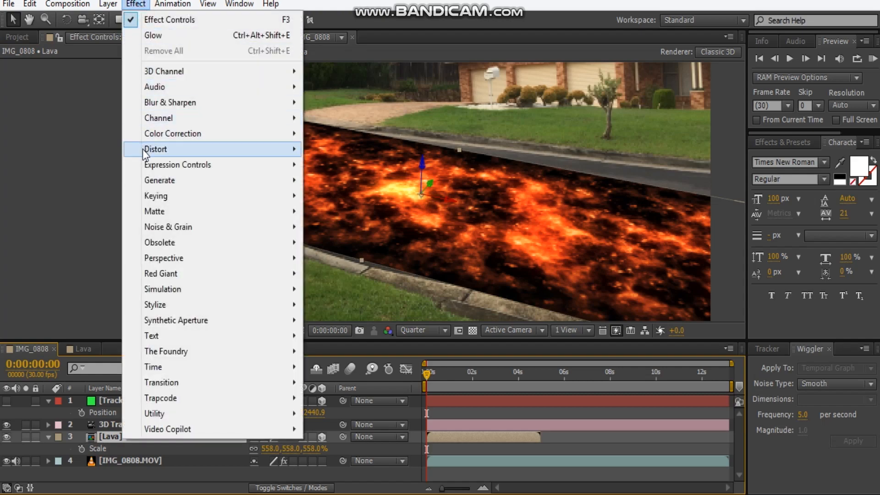
{"action": "mouse_move", "coordinate": [156, 118]}
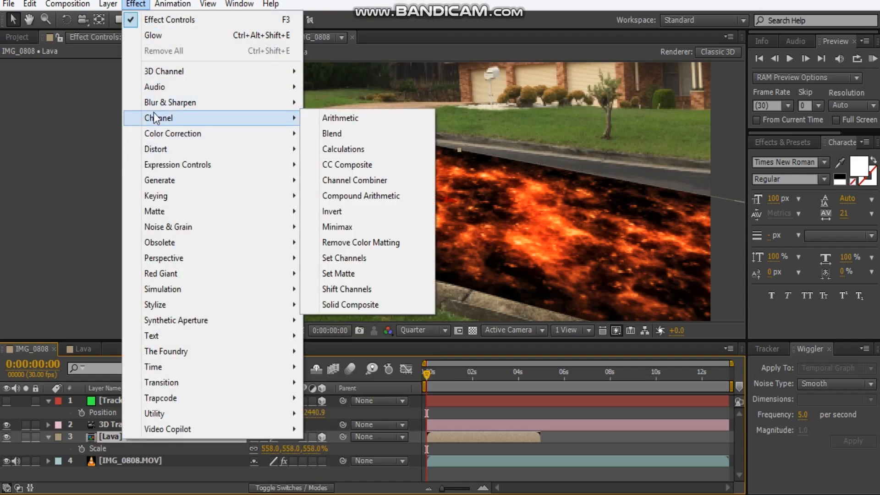
{"action": "mouse_move", "coordinate": [163, 148]}
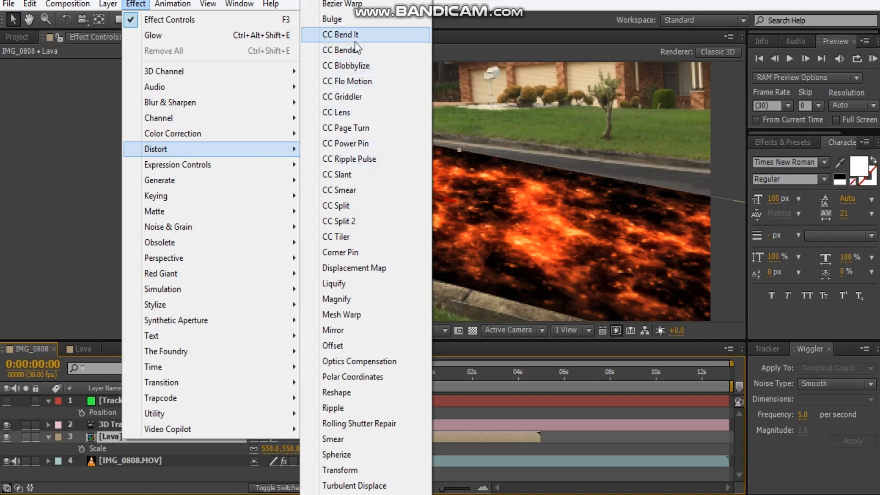
{"action": "left_click", "coordinate": [348, 3]}
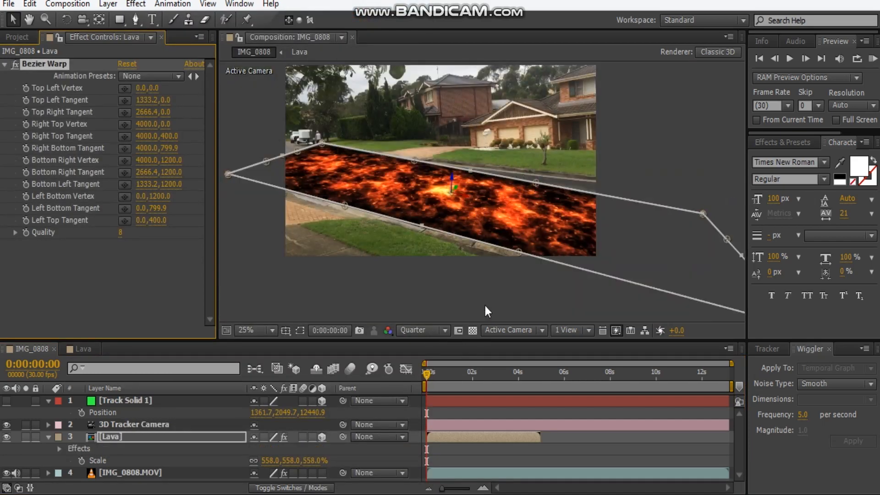
Warp the lava's far edge to the kerb, moving Top Right Tangent to about 2711.6, -438.5 and Right Top Vertex to about 4133.2, -362
{"action": "left_click", "coordinate": [541, 440]}
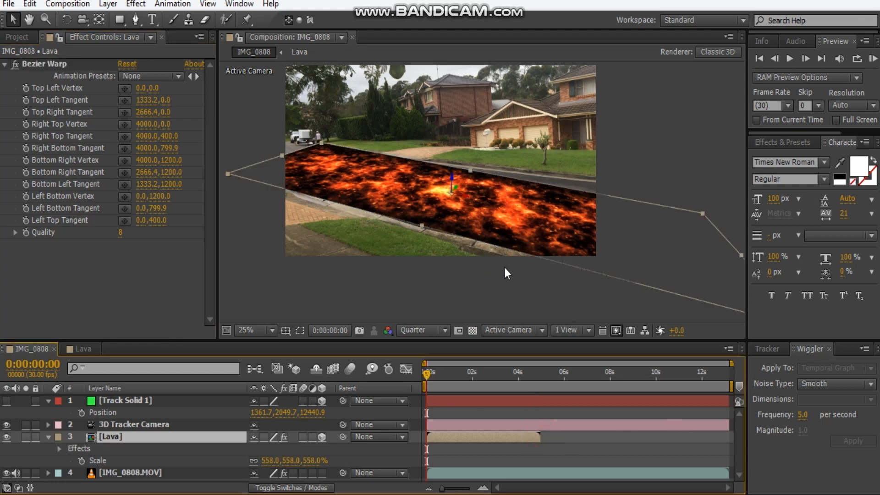
{"action": "scroll", "coordinate": [481, 172], "scroll_direction": "up", "scroll_amount": 2}
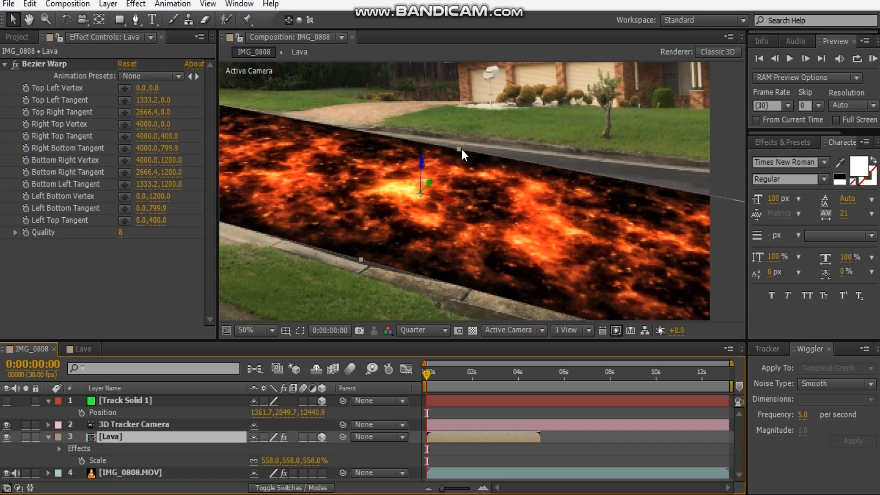
{"action": "left_click", "coordinate": [48, 67]}
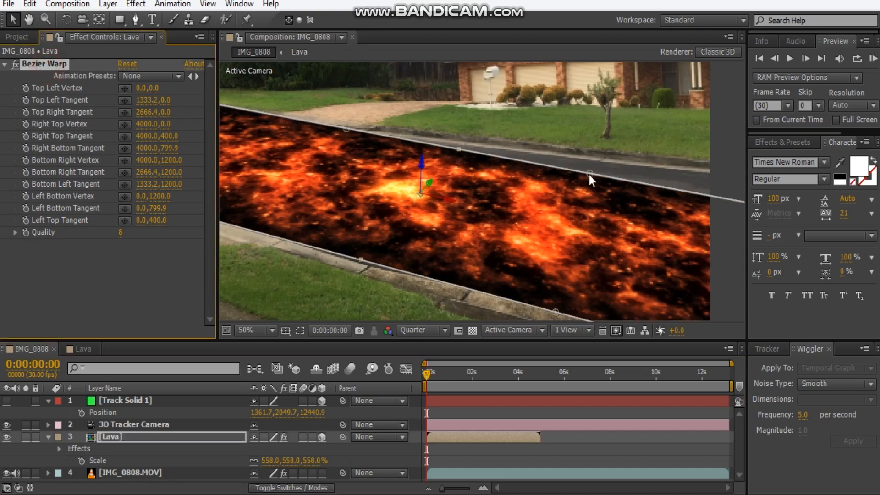
{"action": "left_click_drag", "start_coordinate": [589, 173], "coordinate": [605, 145]}
{"action": "left_click_drag", "start_coordinate": [692, 198], "coordinate": [482, 193]}
{"action": "left_click_drag", "start_coordinate": [713, 232], "coordinate": [736, 197]}
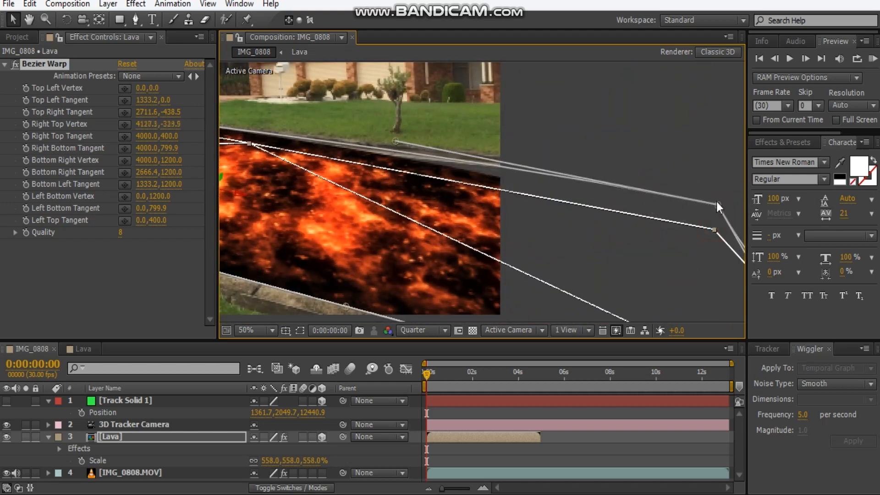
{"action": "left_click_drag", "start_coordinate": [501, 165], "coordinate": [595, 167]}
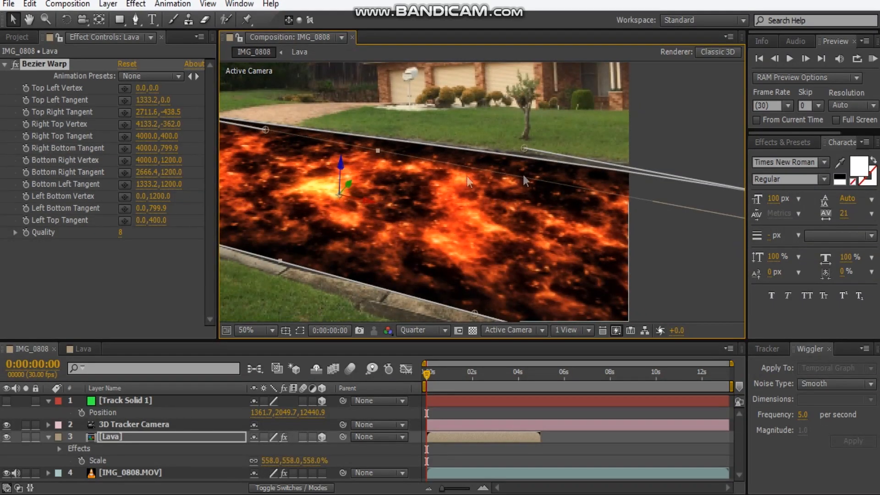
Extend the lava's near edge, moving Left Bottom Vertex to about -162.8, 1269.3 and Bottom Left Tangent to about 1391.9, 1257.3
{"action": "scroll", "coordinate": [426, 191], "scroll_direction": "down", "scroll_amount": 2}
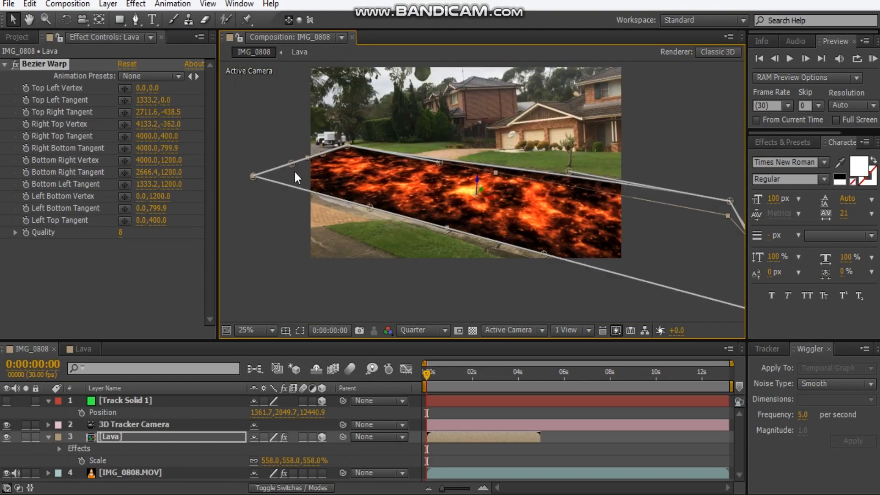
{"action": "left_click_drag", "start_coordinate": [255, 176], "coordinate": [235, 176]}
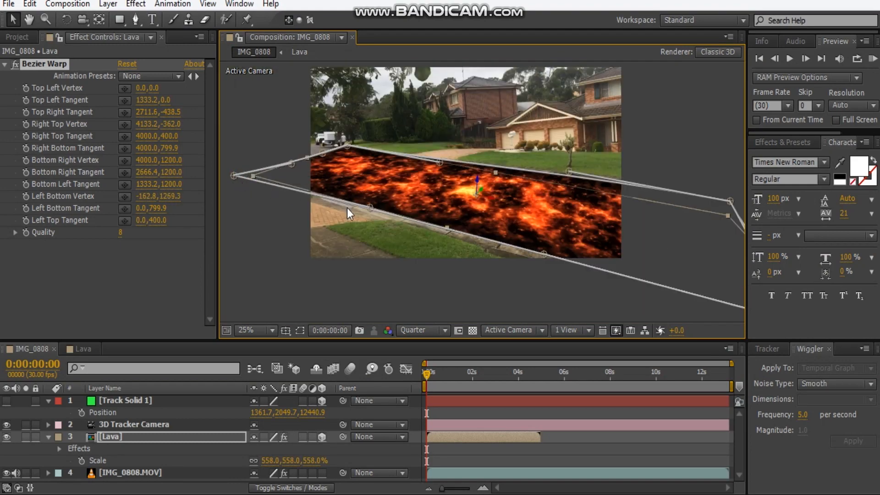
{"action": "left_click_drag", "start_coordinate": [366, 205], "coordinate": [367, 211]}
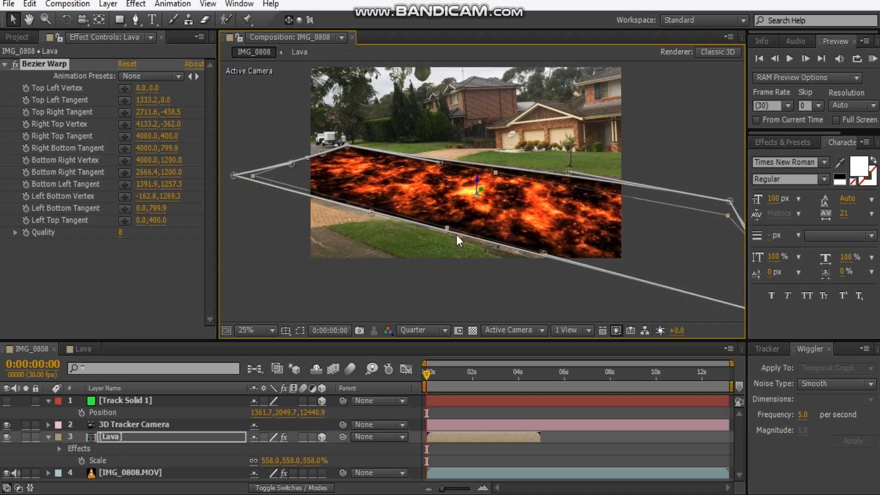
Enable keyframing at 0:00:00:00 for every Bezier Warp vertex and tangent, leaving Quality without keyframes
{"action": "left_click_drag", "start_coordinate": [25, 88], "coordinate": [22, 184]}
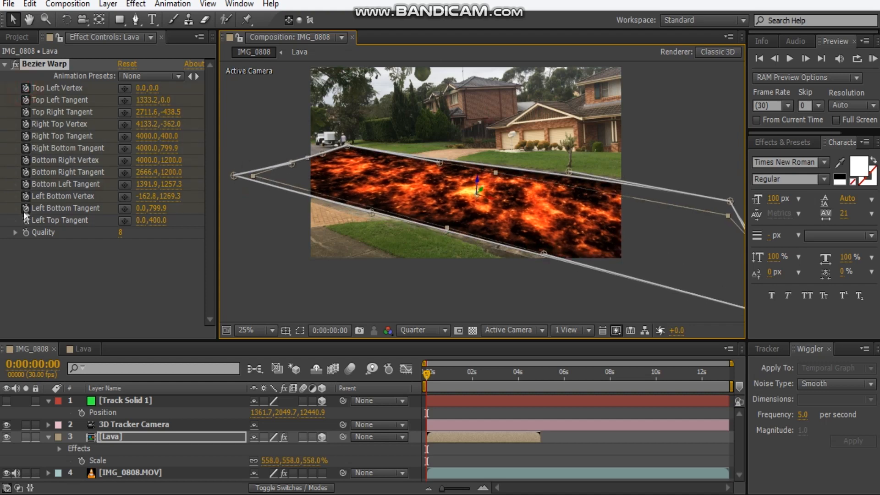
{"action": "left_click_drag", "start_coordinate": [23, 214], "coordinate": [23, 221]}
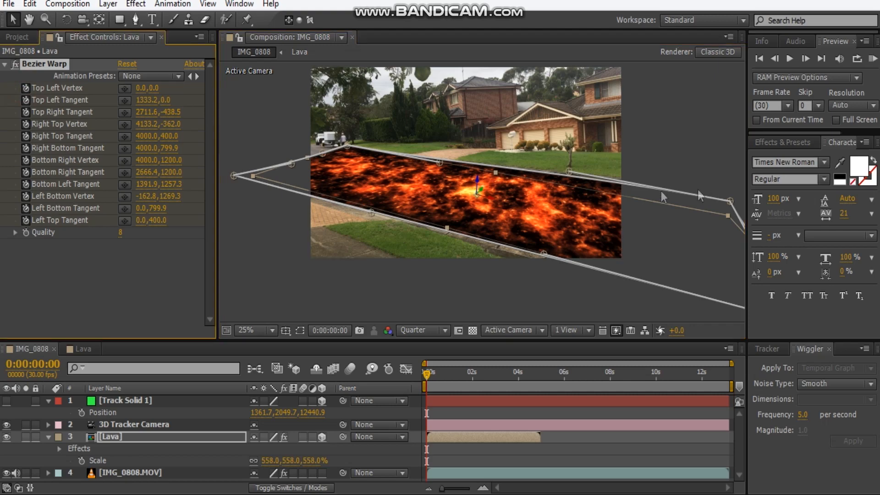
{"action": "scroll", "coordinate": [478, 184], "scroll_direction": "up", "scroll_amount": 2}
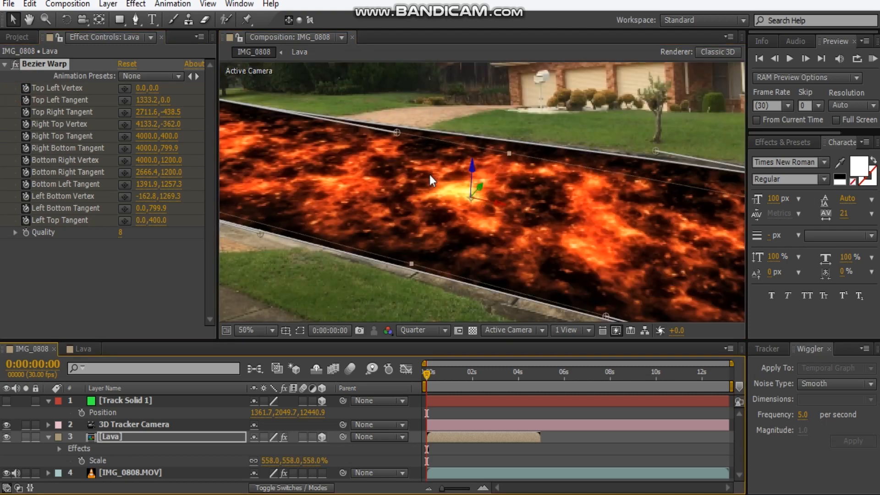
At 0:00:02:01, adjust Top Right Tangent to about 2713.7, -458.3 along the far kerb, undoing an oversized move
{"action": "left_click_drag", "start_coordinate": [431, 379], "coordinate": [473, 375]}
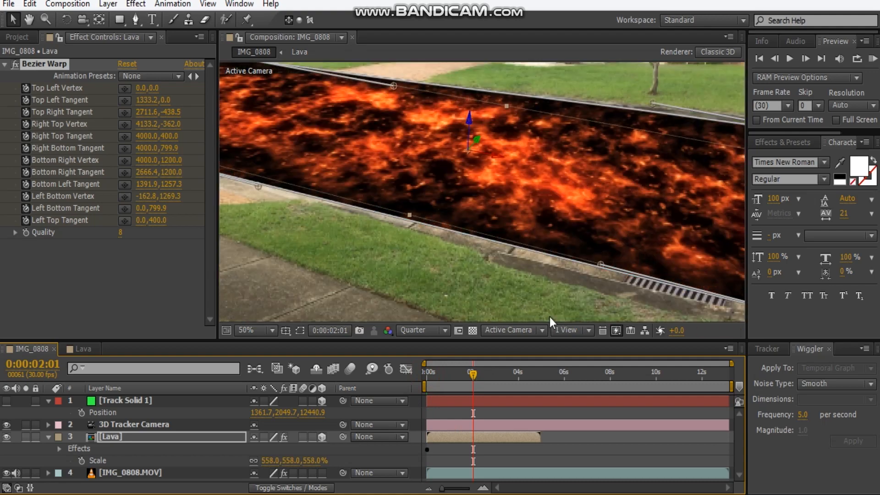
{"action": "scroll", "coordinate": [543, 189], "scroll_direction": "down", "scroll_amount": 2}
{"action": "scroll", "coordinate": [543, 190], "scroll_direction": "up", "scroll_amount": 2}
{"action": "scroll", "coordinate": [543, 190], "scroll_direction": "down", "scroll_amount": 2}
{"action": "scroll", "coordinate": [508, 216], "scroll_direction": "up", "scroll_amount": 4}
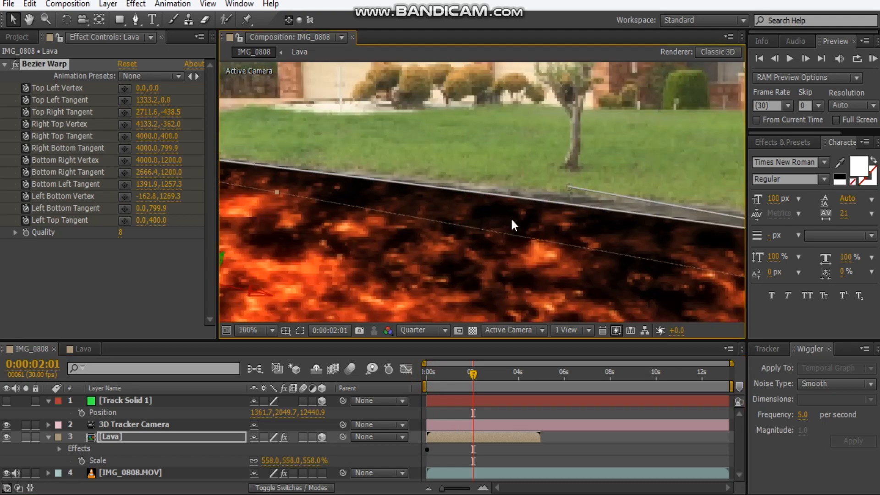
{"action": "left_click_drag", "start_coordinate": [570, 186], "coordinate": [383, 127]}
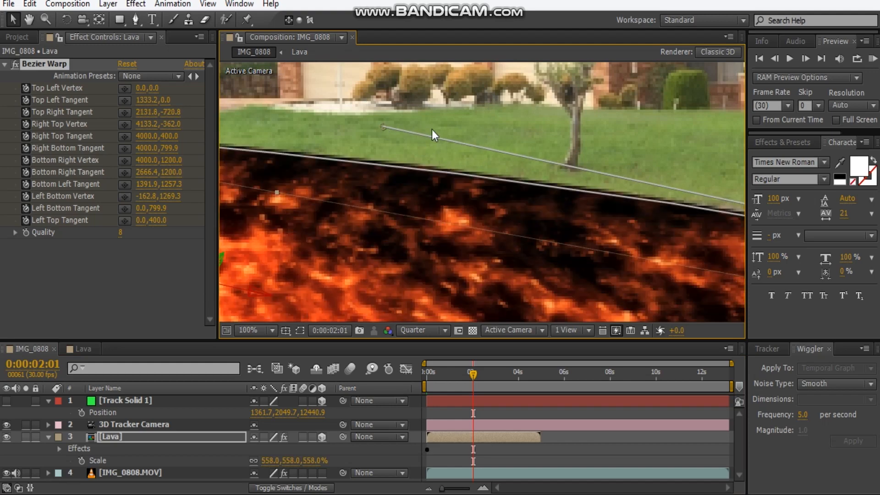
{"action": "key", "text": "ctrl+z"}
{"action": "scroll", "coordinate": [572, 202], "scroll_direction": "down", "scroll_amount": 1}
{"action": "left_click_drag", "start_coordinate": [605, 208], "coordinate": [455, 160]}
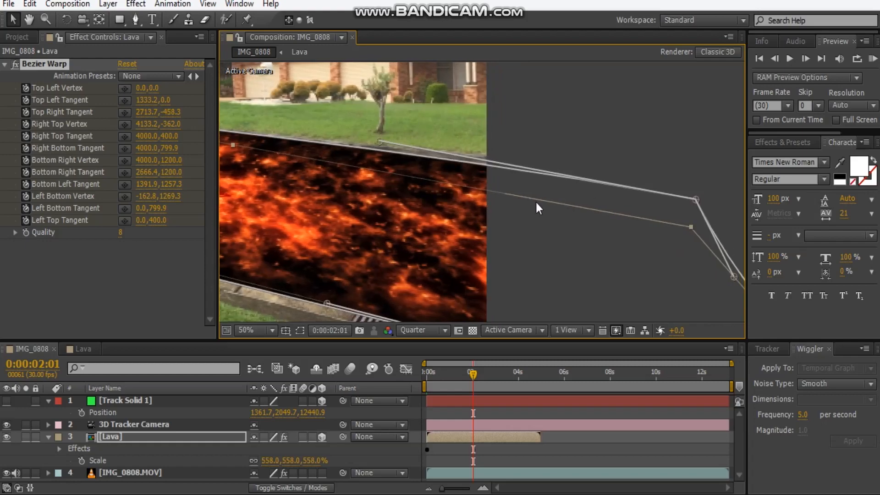
Fit the near edge at 0:00:02:01, moving Bottom Left Tangent to about 1397.2, 1279 and Bottom Right Tangent to about 2657.6, 1274.5
{"action": "scroll", "coordinate": [536, 204], "scroll_direction": "down", "scroll_amount": 1}
{"action": "left_click_drag", "start_coordinate": [411, 205], "coordinate": [614, 223]}
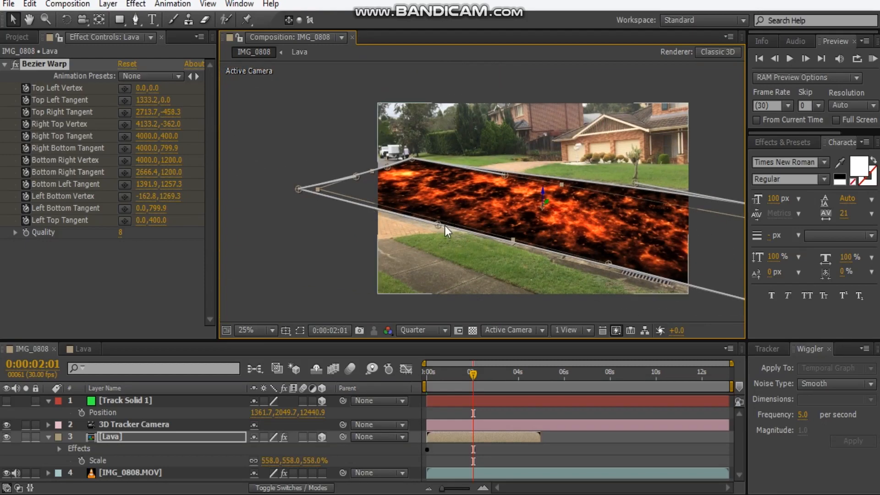
{"action": "left_click_drag", "start_coordinate": [439, 228], "coordinate": [439, 228]}
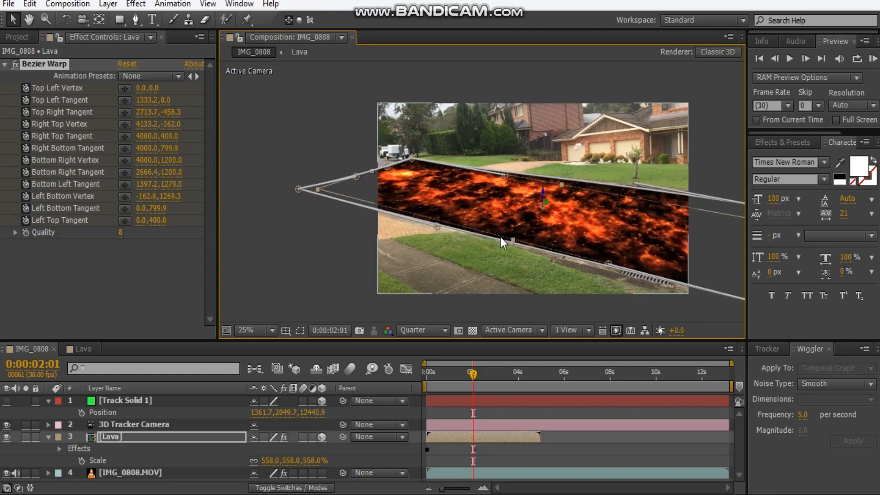
{"action": "left_click_drag", "start_coordinate": [609, 264], "coordinate": [607, 272]}
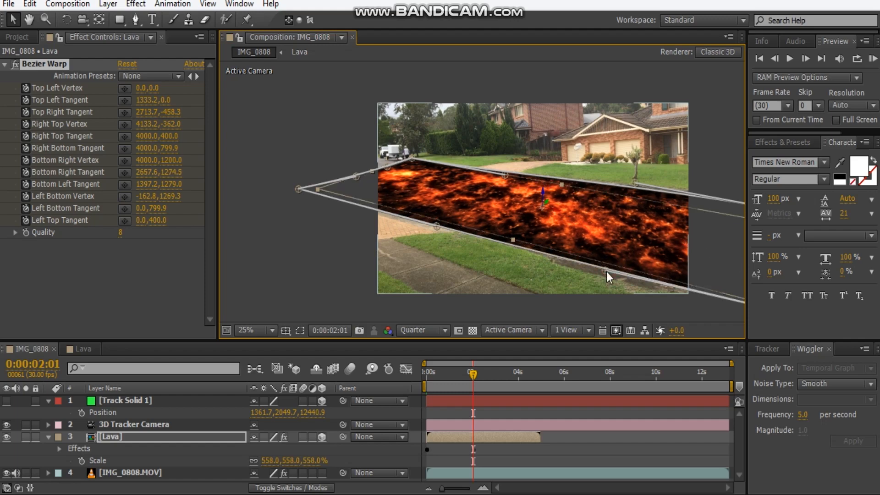
At 0:00:04:20, slide the lava layer across the visible road, moving Top Right Tangent to about 3207.2, -1516.2 and Right Top Vertex to about 4816.6, -980.9
{"action": "left_click", "coordinate": [534, 381]}
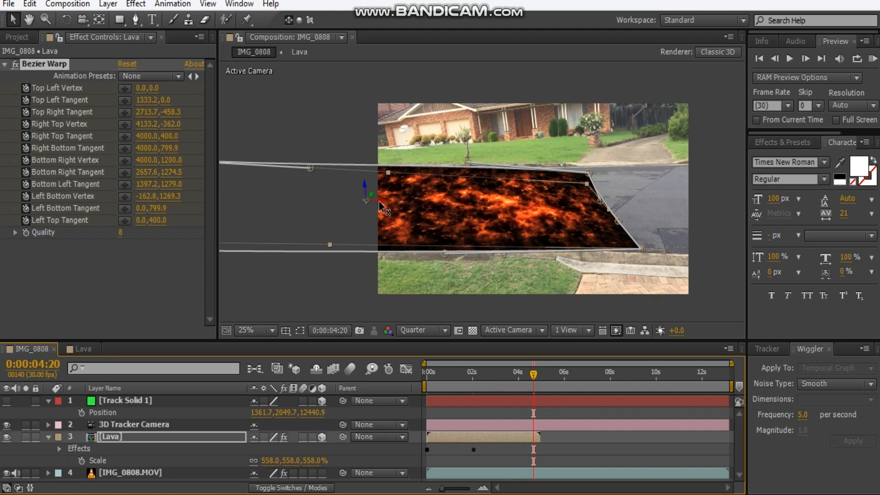
{"action": "left_click_drag", "start_coordinate": [380, 204], "coordinate": [529, 205]}
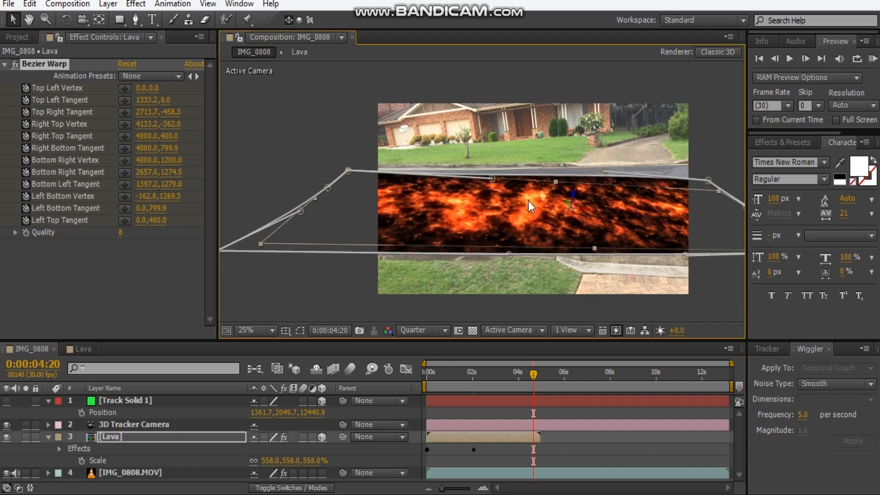
{"action": "left_click_drag", "start_coordinate": [604, 171], "coordinate": [608, 151]}
{"action": "left_click_drag", "start_coordinate": [709, 178], "coordinate": [719, 164]}
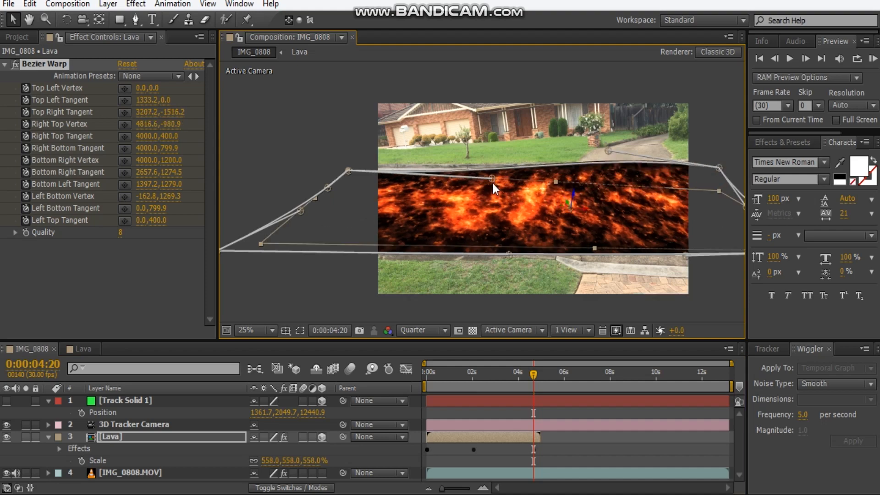
{"action": "left_click_drag", "start_coordinate": [493, 173], "coordinate": [477, 174]}
{"action": "key", "text": "ctrl+z"}
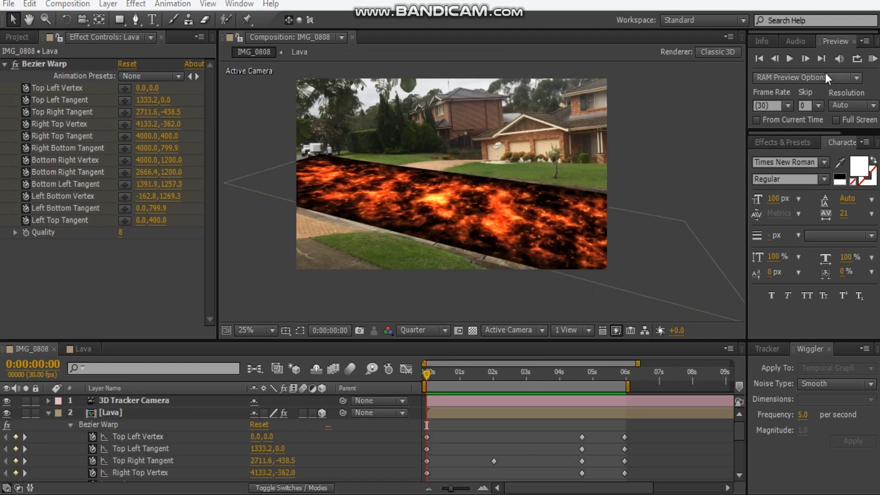
Review the Lava layer's Bezier Warp and Position keyframes, play the preview, and scrub to 0:00:04:21 and back to the start
{"action": "left_click", "coordinate": [427, 373]}
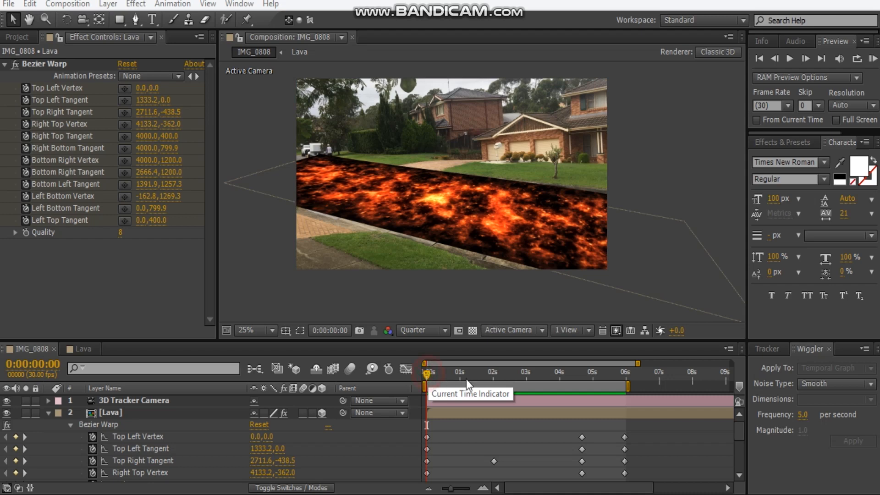
{"action": "scroll", "coordinate": [543, 418], "scroll_direction": "down", "scroll_amount": 3}
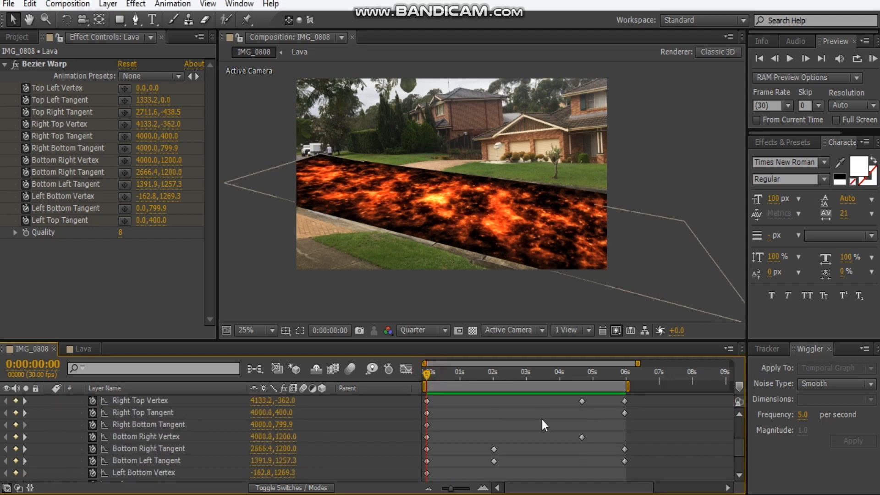
{"action": "scroll", "coordinate": [170, 465], "scroll_direction": "down", "scroll_amount": 2}
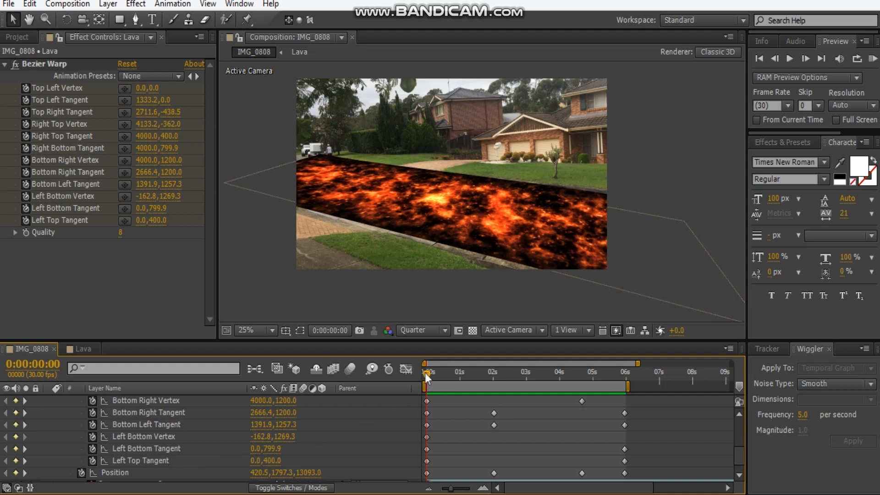
{"action": "left_click", "coordinate": [789, 59]}
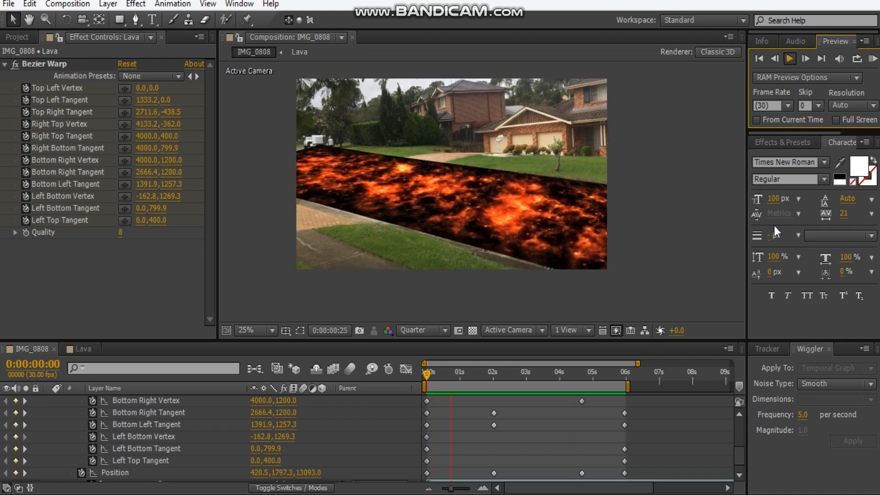
{"action": "left_click", "coordinate": [542, 388]}
{"action": "left_click_drag", "start_coordinate": [447, 376], "coordinate": [583, 375]}
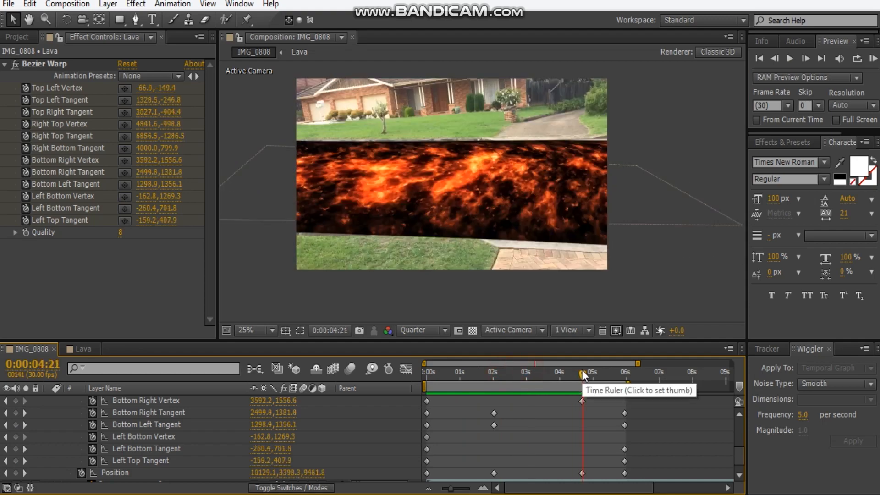
{"action": "left_click_drag", "start_coordinate": [582, 375], "coordinate": [414, 372]}
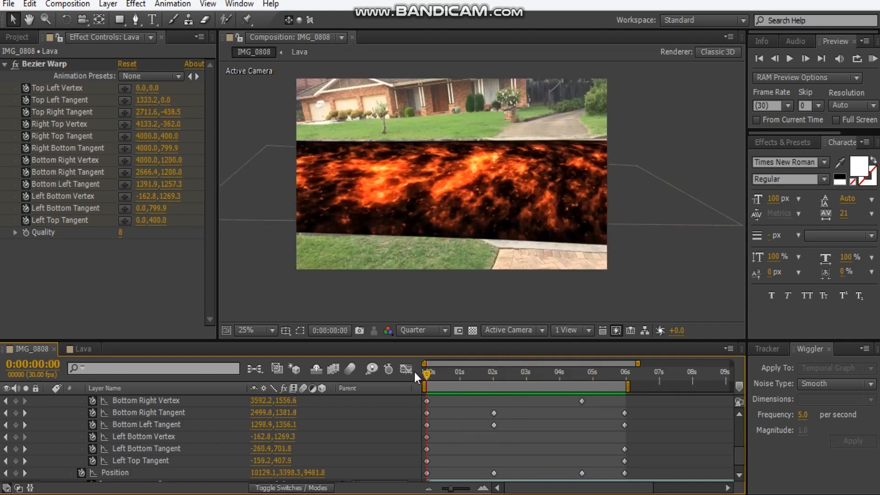
Collapse the Bezier Warp effect's settings and the Lava layer's properties
{"action": "left_click", "coordinate": [6, 67]}
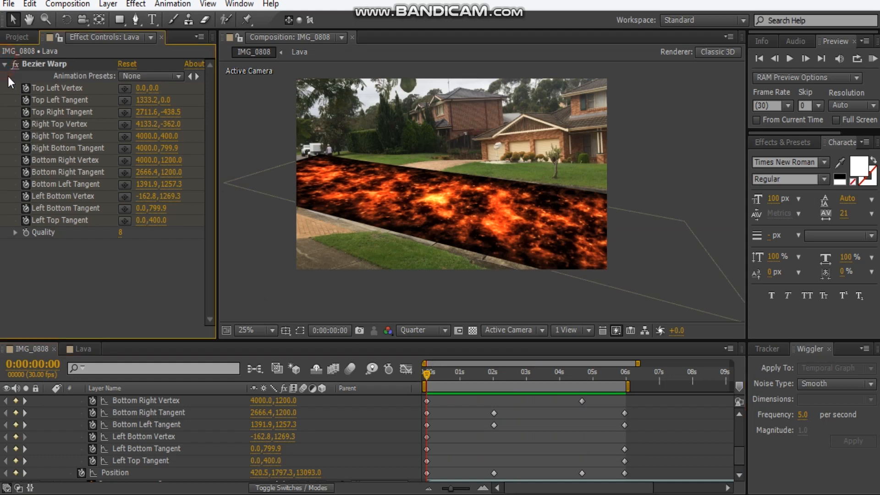
{"action": "left_click", "coordinate": [4, 66]}
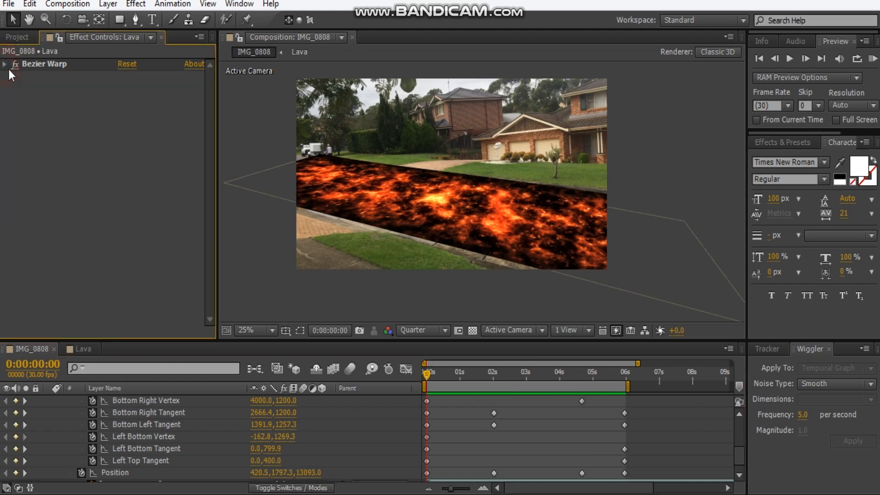
{"action": "right_click", "coordinate": [49, 100]}
{"action": "left_click", "coordinate": [31, 158]}
{"action": "scroll", "coordinate": [37, 419], "scroll_direction": "up", "scroll_amount": 5}
{"action": "left_click", "coordinate": [49, 413]}
Apply the Stylize Glow effect to the Lava layer
{"action": "left_click", "coordinate": [107, 414]}
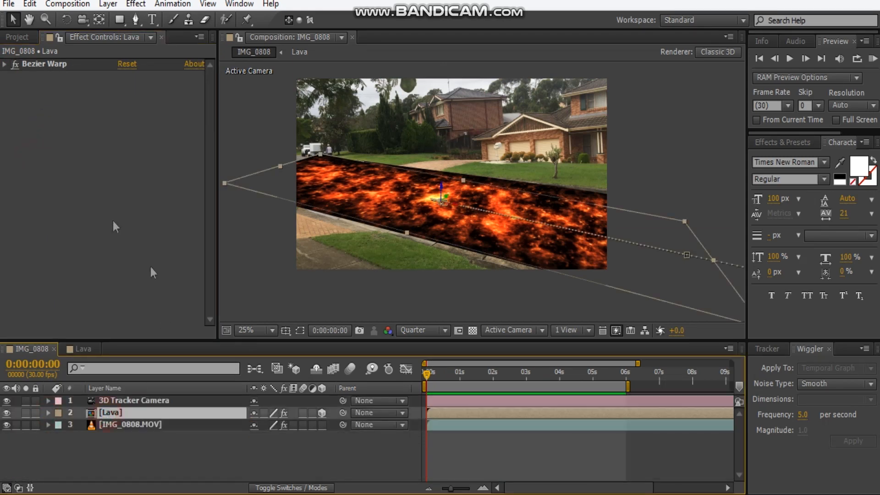
{"action": "right_click", "coordinate": [71, 178]}
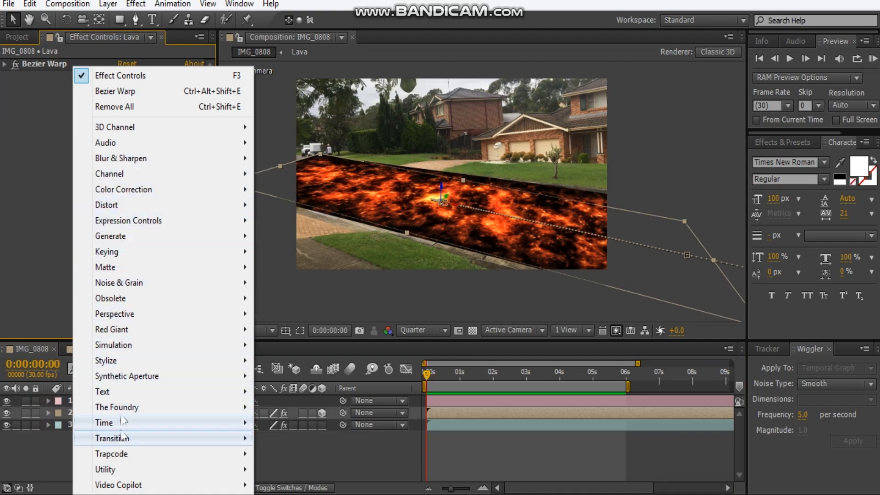
{"action": "mouse_move", "coordinate": [107, 361]}
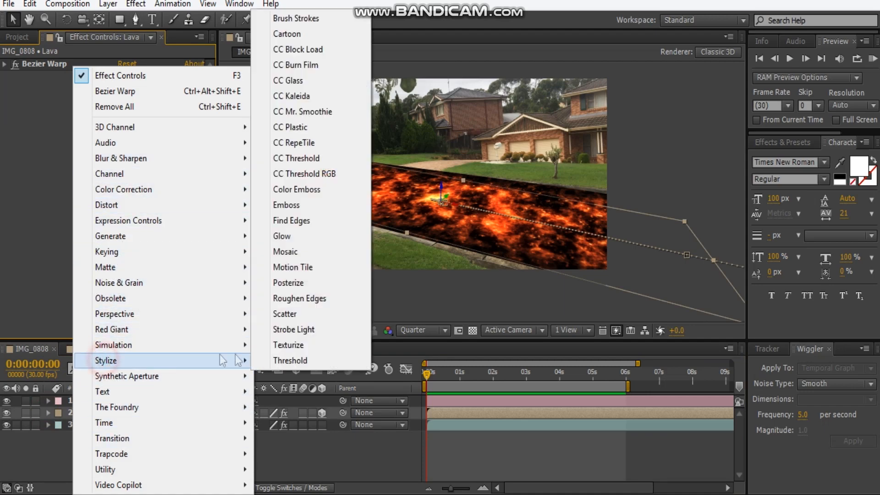
{"action": "left_click", "coordinate": [296, 234]}
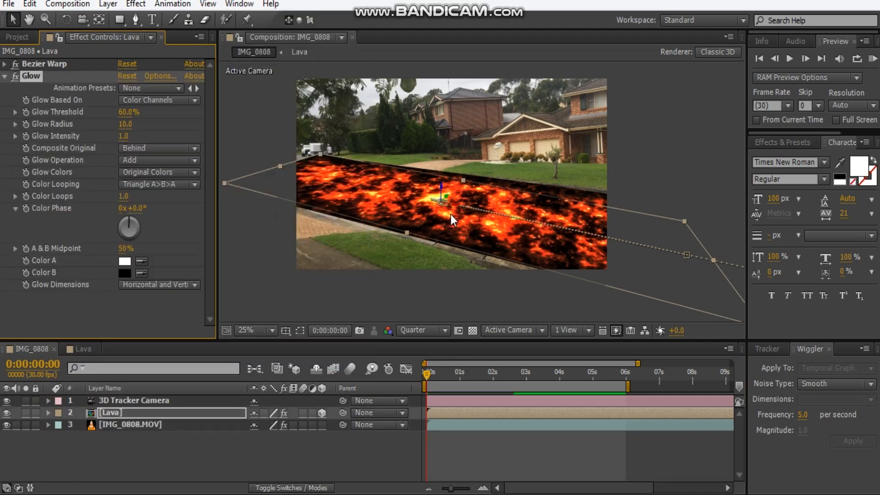
Set the lava's Glow Radius to 500
{"action": "key", "text": "period"}
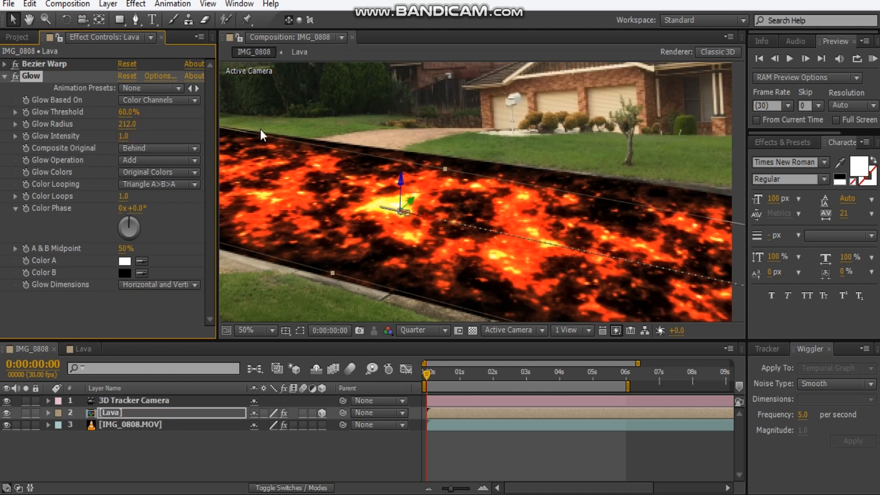
{"action": "left_click_drag", "start_coordinate": [136, 124], "coordinate": [146, 124]}
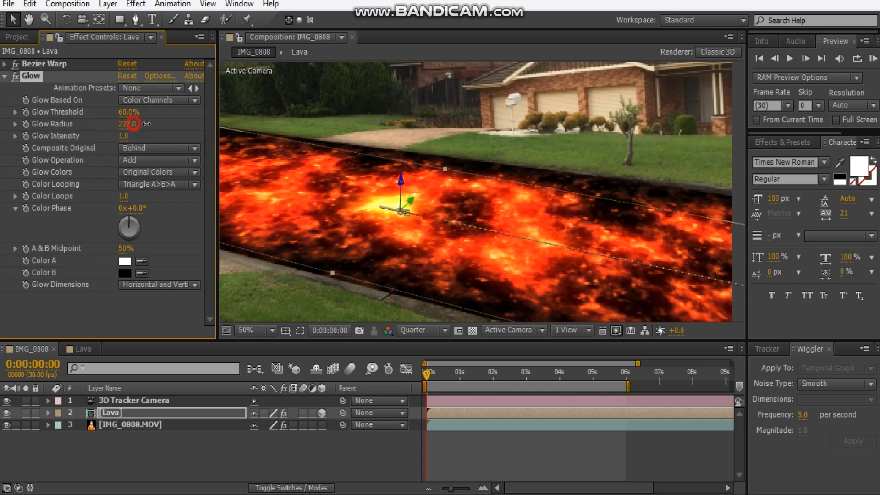
{"action": "left_click", "coordinate": [123, 136]}
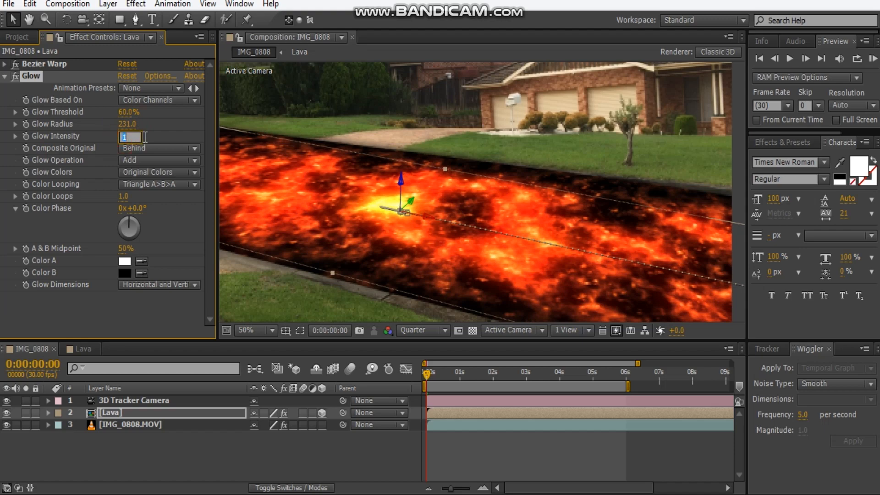
{"action": "left_click", "coordinate": [131, 124]}
{"action": "type", "text": "500"}
{"action": "key", "text": "Return"}
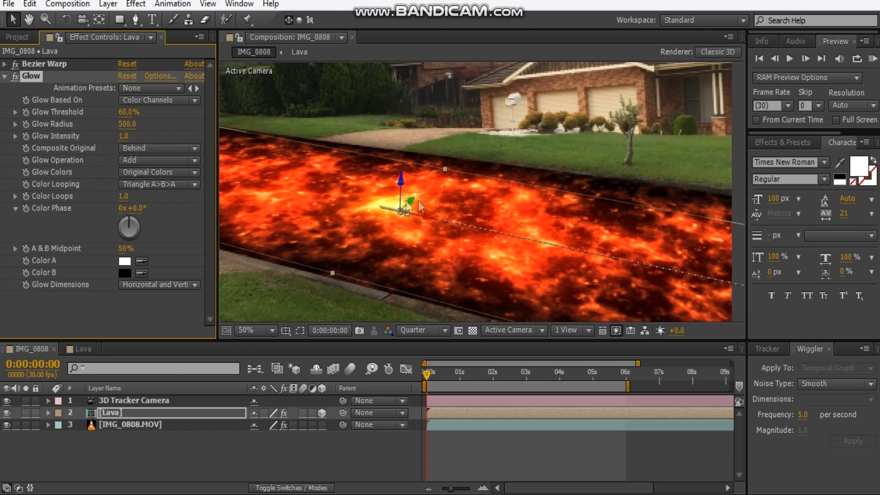
Inspect the glowing lava up close and lower its Glow Intensity to 0.2
{"action": "scroll", "coordinate": [380, 207], "scroll_direction": "down", "scroll_amount": 1}
{"action": "left_click", "coordinate": [658, 170]}
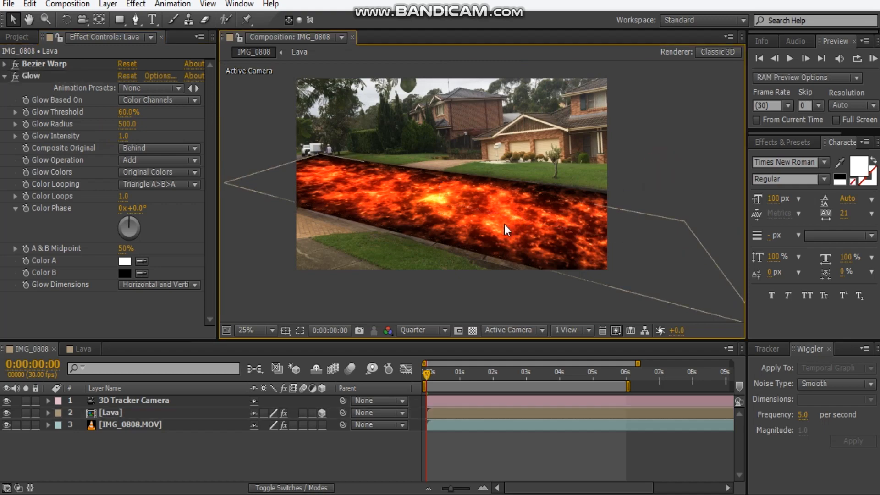
{"action": "scroll", "coordinate": [504, 224], "scroll_direction": "up", "scroll_amount": 4}
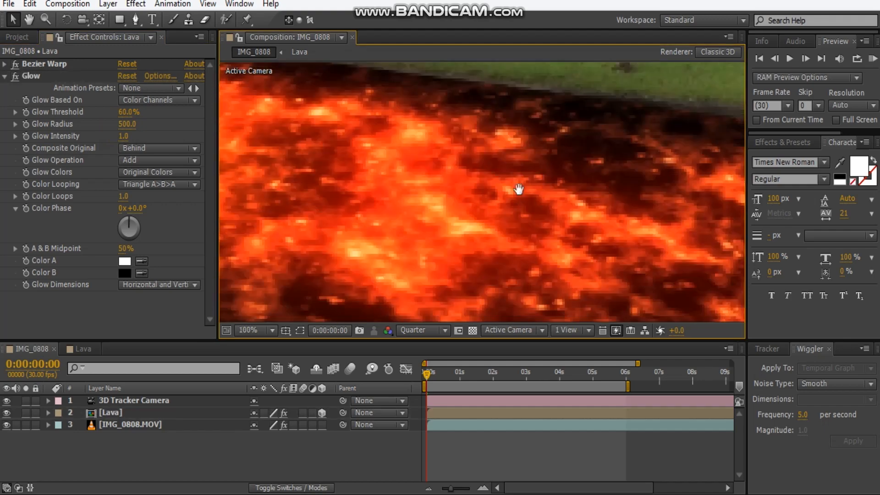
{"action": "mouse_move", "coordinate": [407, 219]}
{"action": "left_mouse_down"}
{"action": "mouse_move", "coordinate": [562, 228]}
{"action": "mouse_move", "coordinate": [409, 207]}
{"action": "left_mouse_up"}
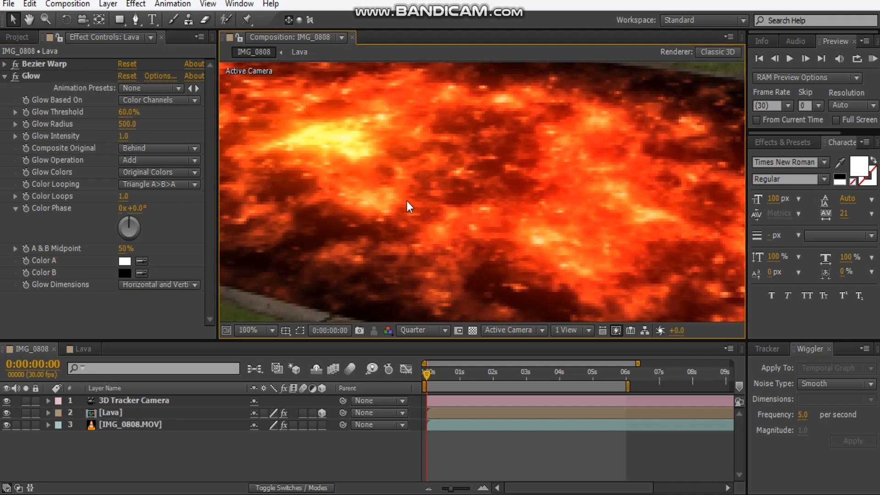
{"action": "scroll", "coordinate": [365, 190], "scroll_direction": "down", "scroll_amount": 4}
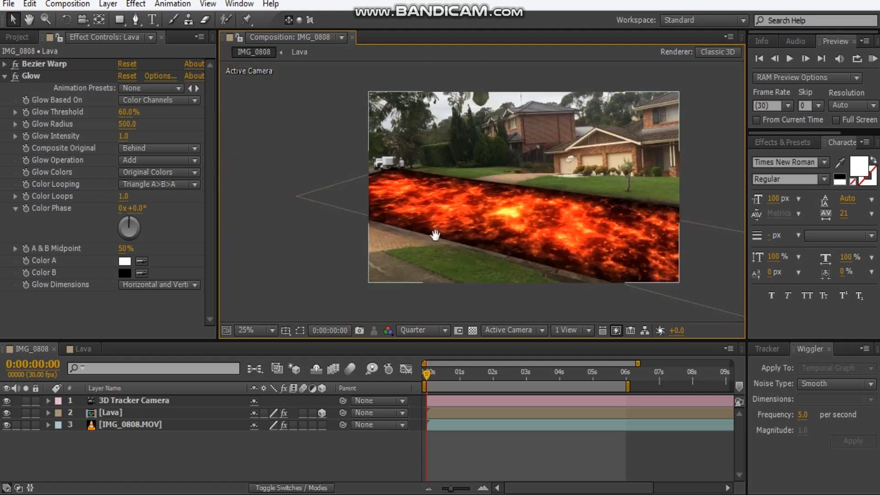
{"action": "left_click_drag", "start_coordinate": [438, 237], "coordinate": [365, 227]}
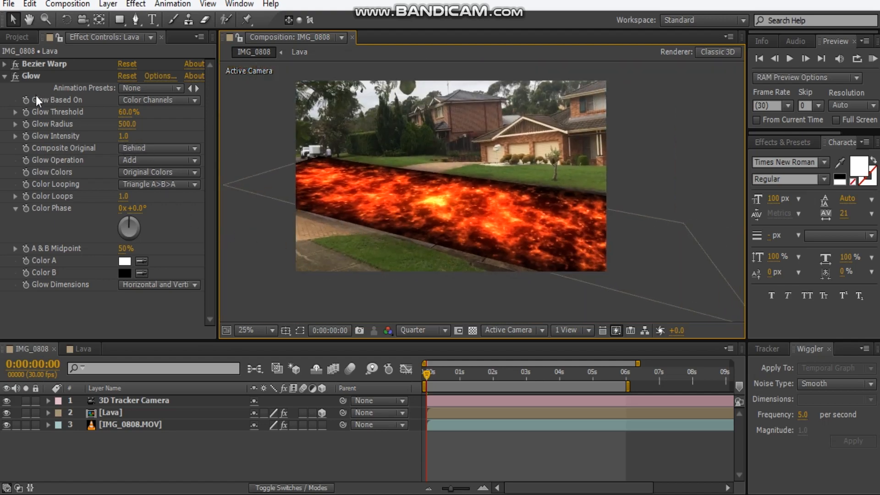
{"action": "left_click", "coordinate": [33, 75]}
{"action": "left_click", "coordinate": [122, 136]}
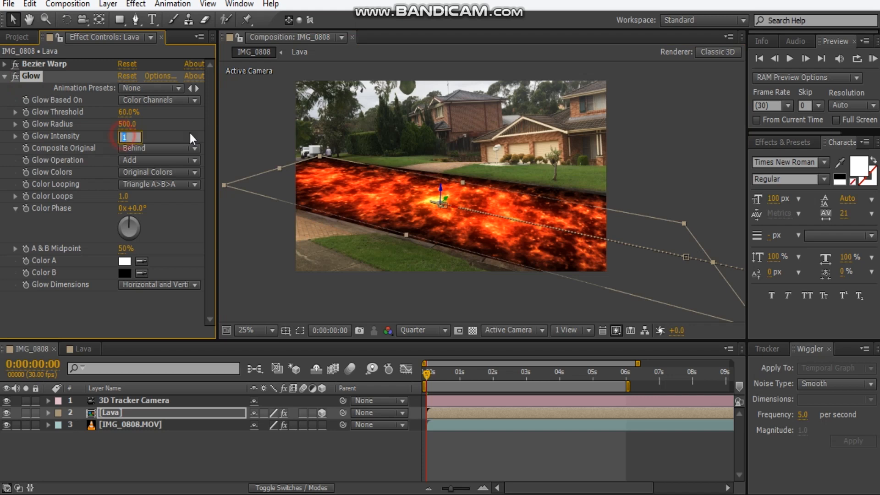
{"action": "type", "text": "0.2"}
{"action": "key", "text": "Return"}
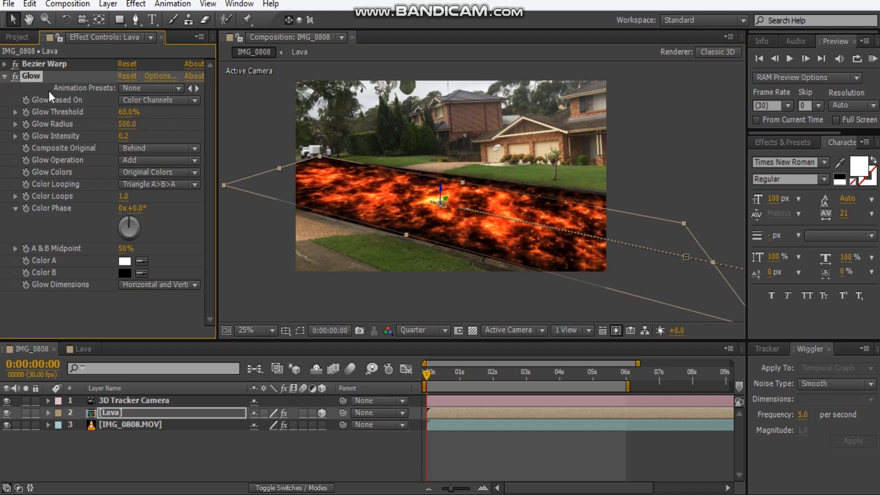
Duplicate the Glow effect on the Lava layer and set the original's Glow Radius to 150
{"action": "key", "text": "ctrl+d"}
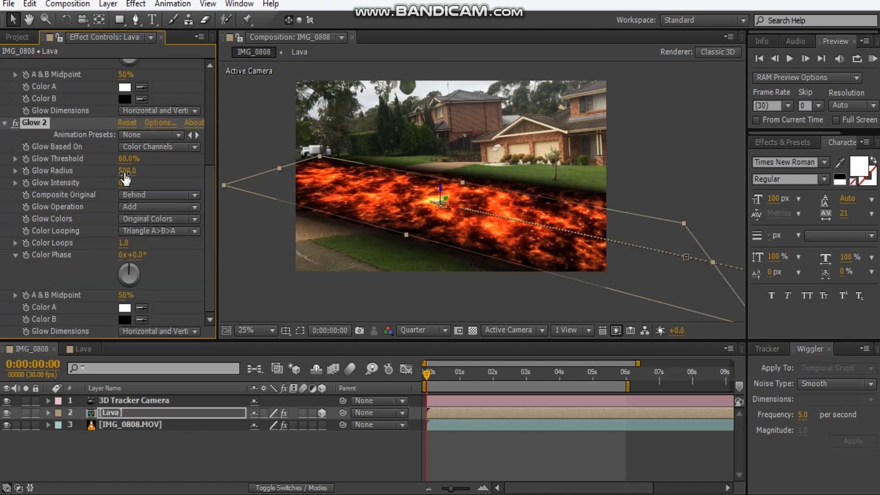
{"action": "scroll", "coordinate": [127, 175], "scroll_direction": "up", "scroll_amount": 5}
{"action": "left_click", "coordinate": [127, 123]}
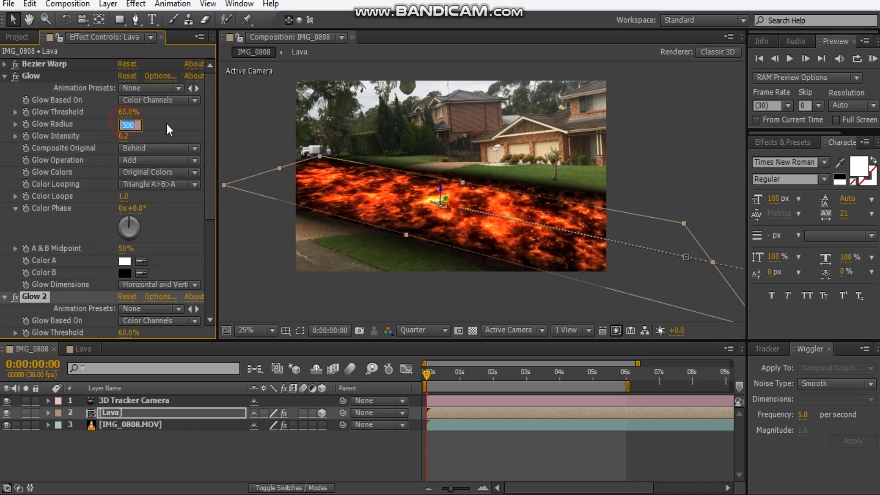
{"action": "type", "text": "150"}
{"action": "key", "text": "Return"}
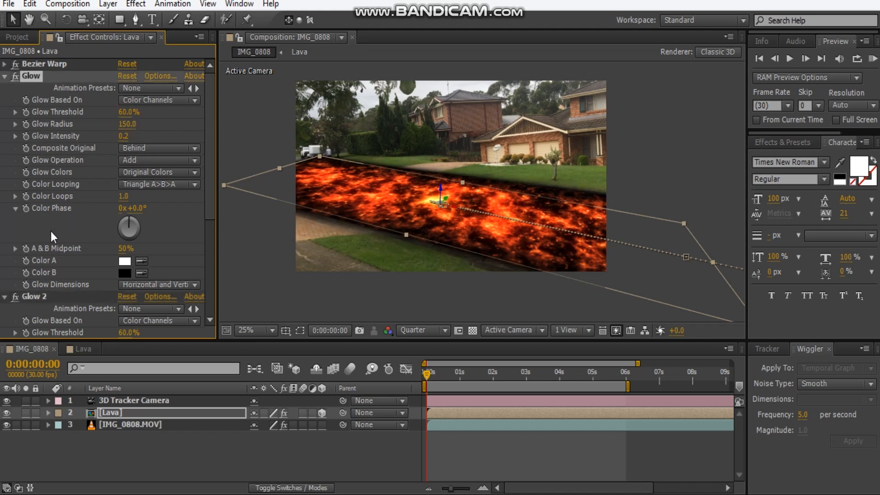
Duplicate the second Glow effect and set the new copy's Glow Radius to 1000
{"action": "scroll", "coordinate": [132, 247], "scroll_direction": "down", "scroll_amount": 4}
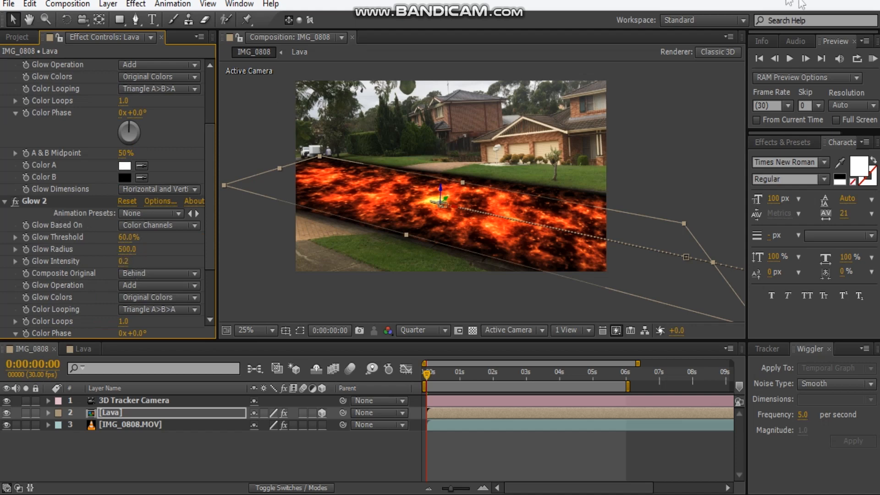
{"action": "left_click", "coordinate": [125, 250]}
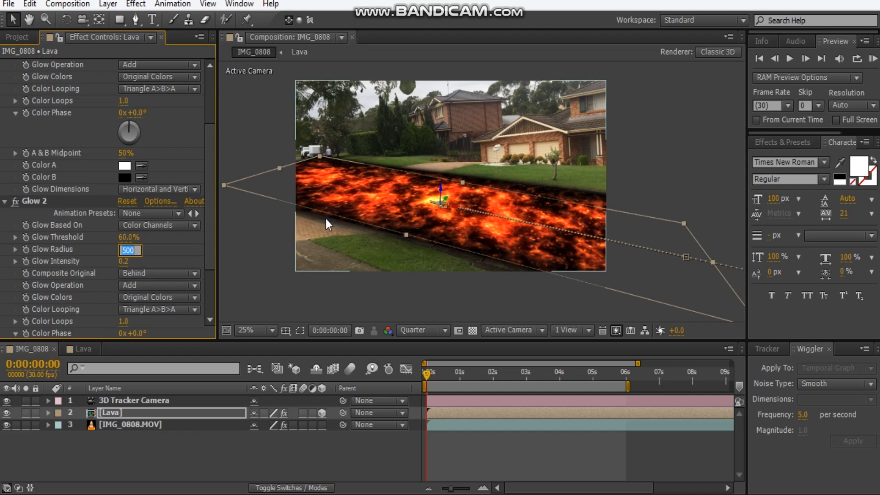
{"action": "left_click", "coordinate": [40, 205]}
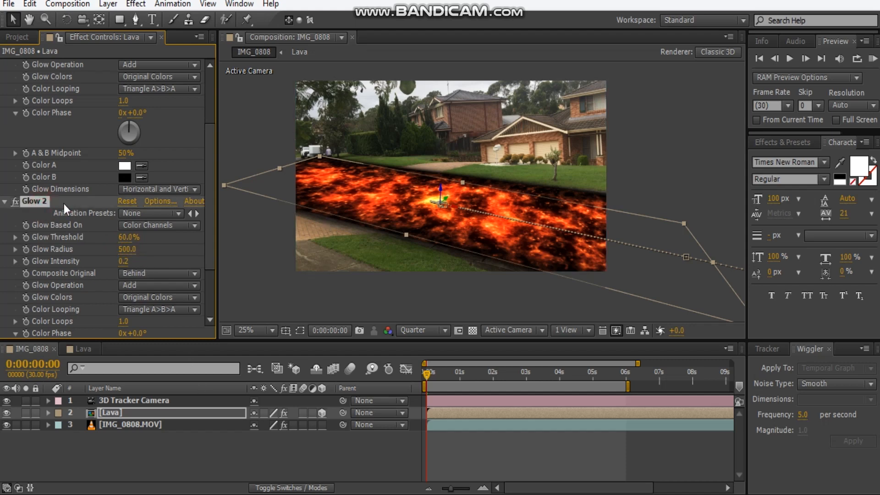
{"action": "key", "text": "ctrl+d"}
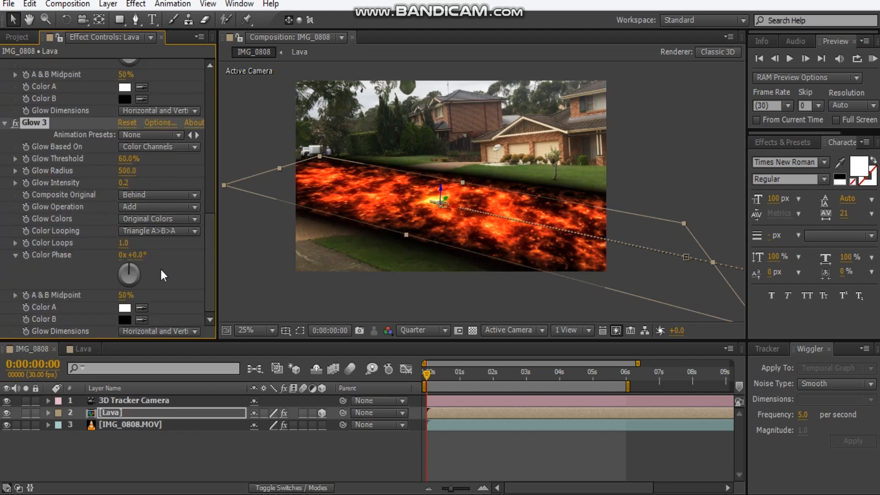
{"action": "left_click", "coordinate": [130, 172]}
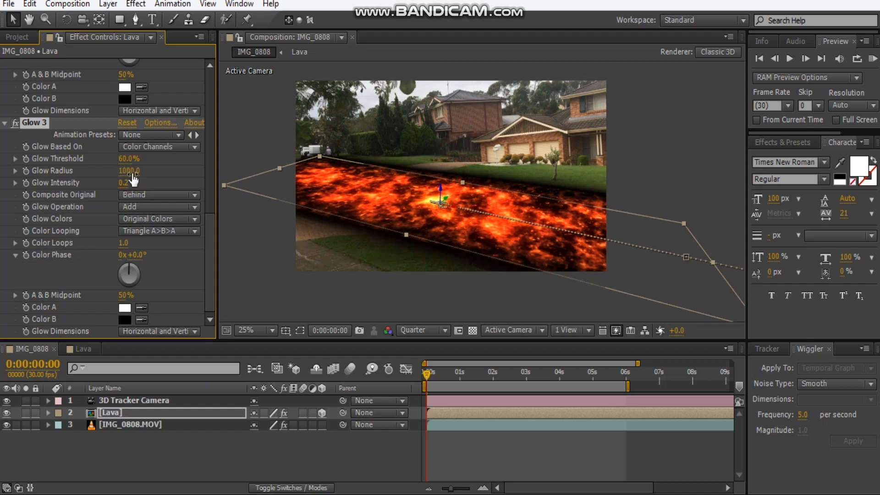
Sample the lava's bright pale yellow as Color A of the Lava layer's first Glow effect
{"action": "left_click", "coordinate": [663, 159]}
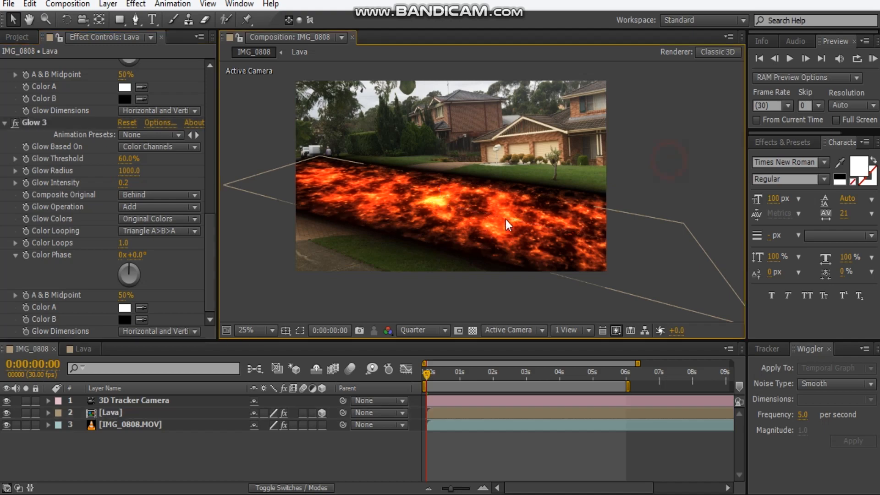
{"action": "scroll", "coordinate": [505, 194], "scroll_direction": "up", "scroll_amount": 2}
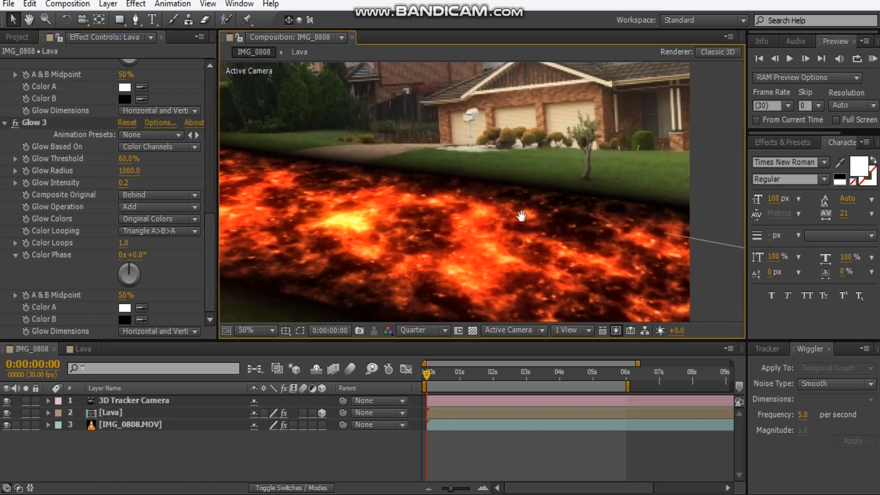
{"action": "scroll", "coordinate": [135, 143], "scroll_direction": "up", "scroll_amount": 8}
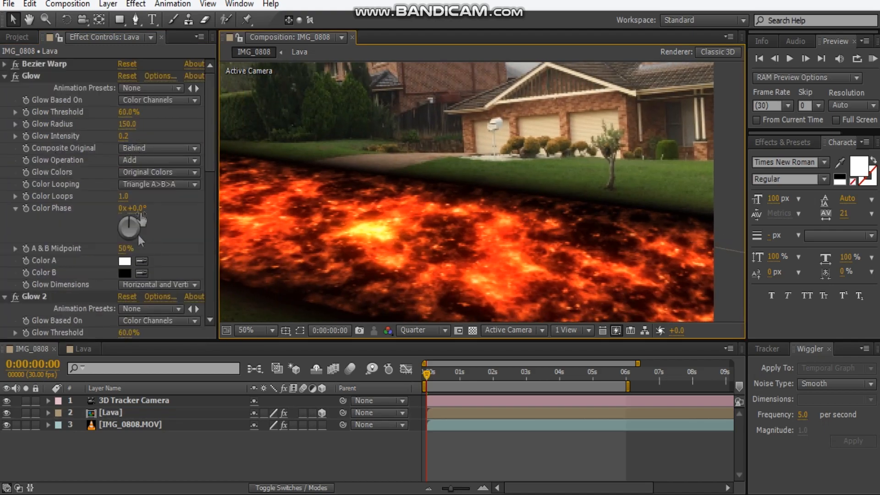
{"action": "left_click", "coordinate": [141, 261]}
{"action": "left_click", "coordinate": [382, 230]}
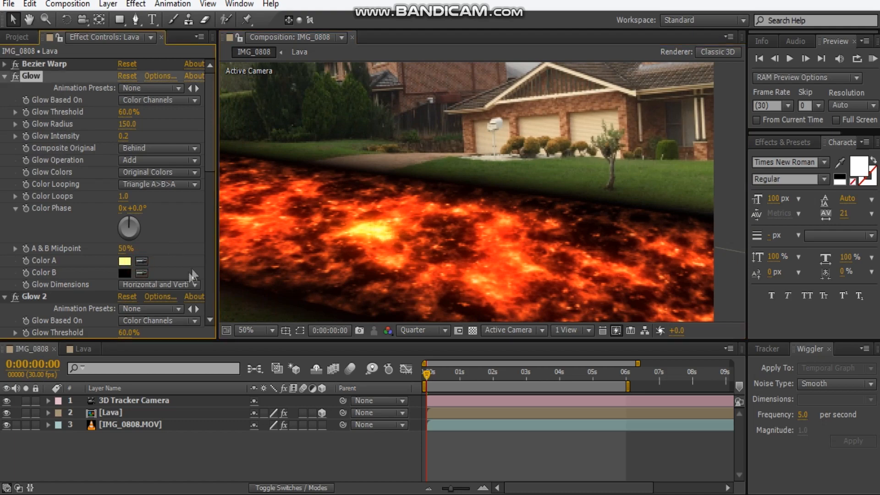
Set the first Glow effect's Color B to orange FF9000
{"action": "left_click", "coordinate": [127, 273]}
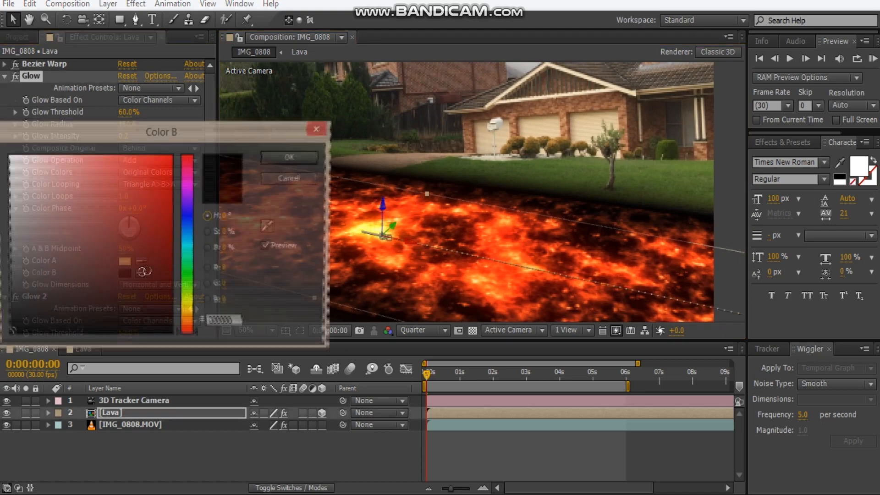
{"action": "left_click", "coordinate": [189, 329]}
{"action": "left_click", "coordinate": [129, 269]}
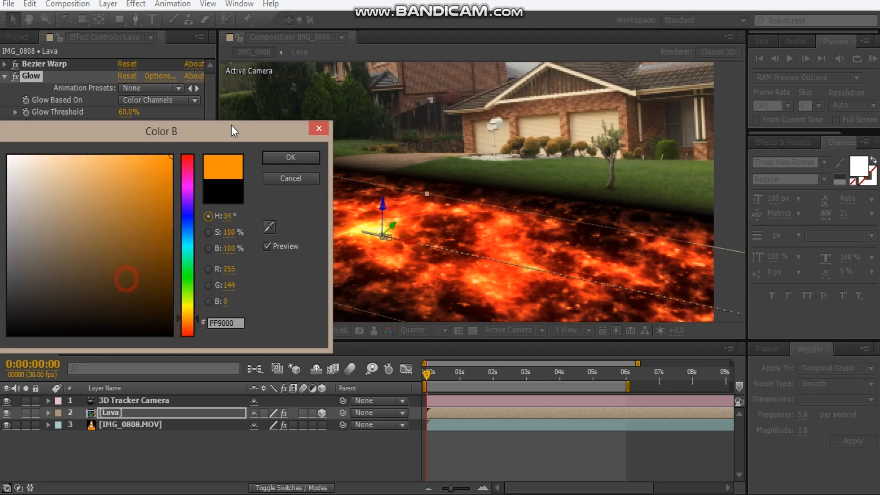
{"action": "left_click", "coordinate": [292, 160]}
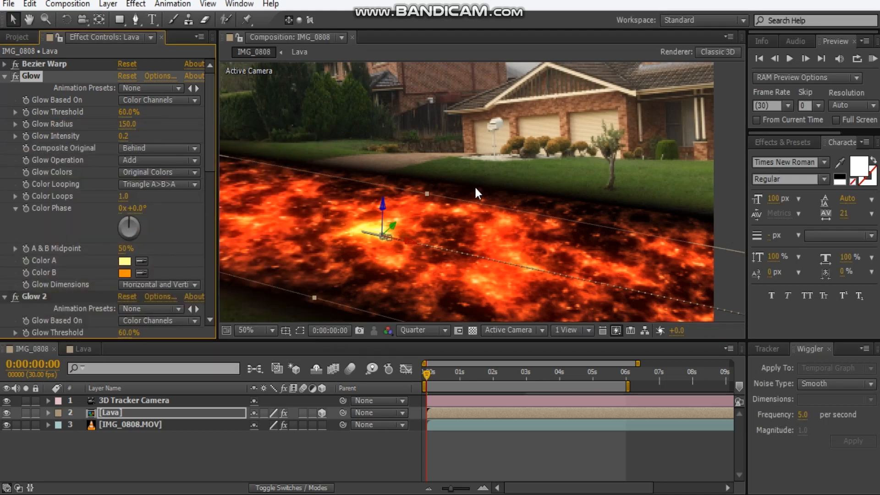
Change the first Glow effect's Color A to the reddish orange FC5D1F
{"action": "left_click", "coordinate": [122, 261]}
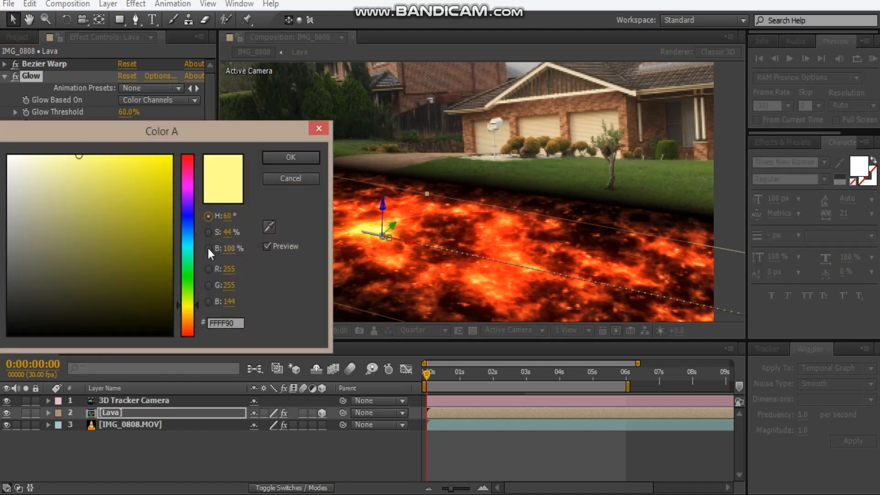
{"action": "left_click_drag", "start_coordinate": [189, 308], "coordinate": [189, 156]}
{"action": "left_click", "coordinate": [153, 157]}
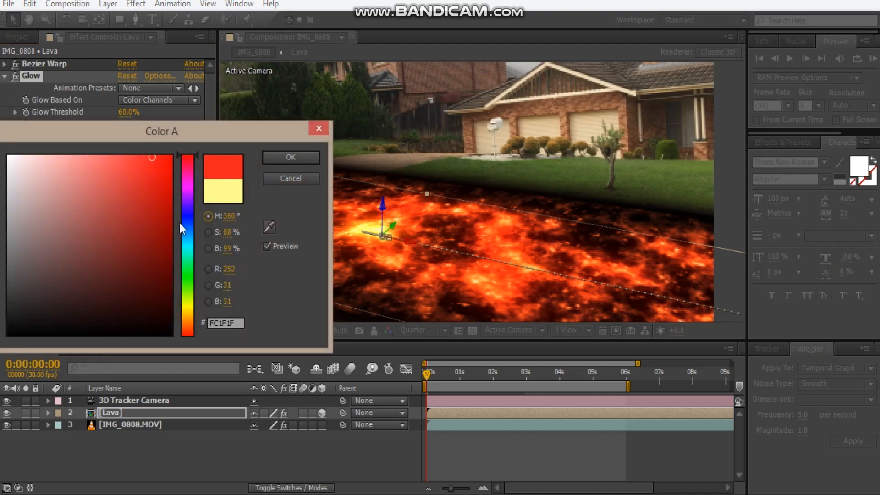
{"action": "left_click_drag", "start_coordinate": [186, 336], "coordinate": [187, 327]}
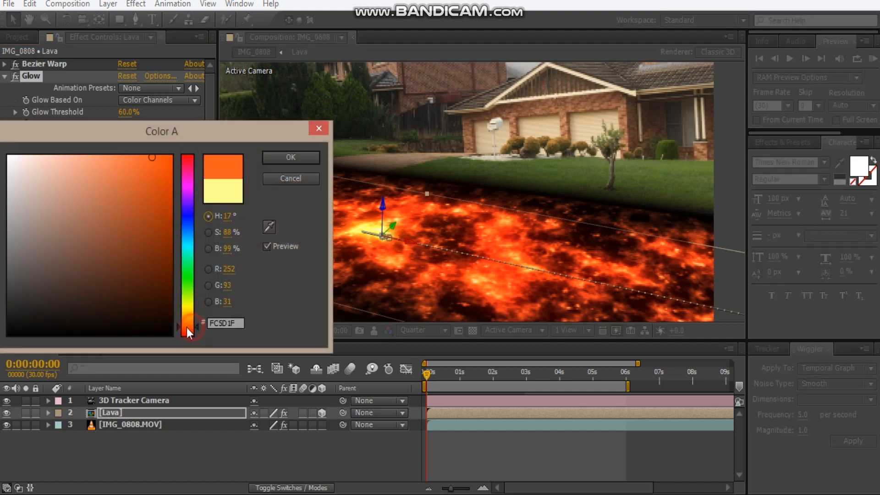
{"action": "left_click", "coordinate": [289, 159]}
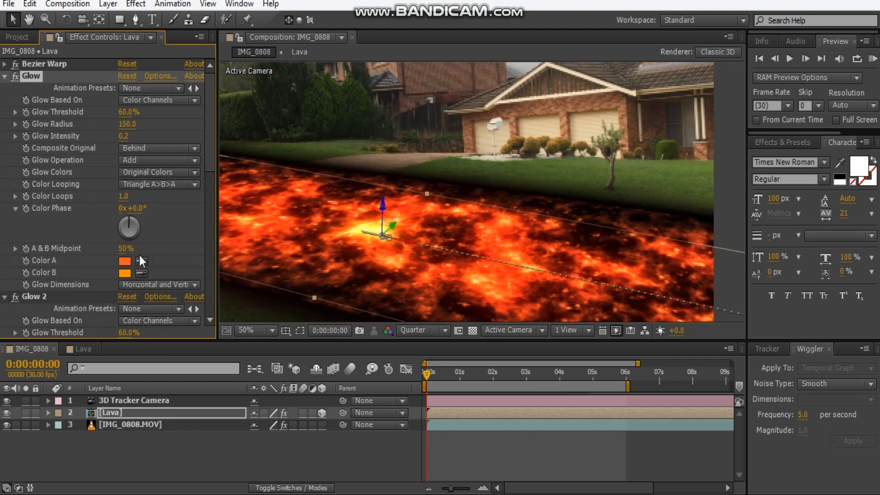
Match Glow 2's Color A and Color B to the first Glow effect's two orange tones by sampling them
{"action": "scroll", "coordinate": [155, 274], "scroll_direction": "down", "scroll_amount": 6}
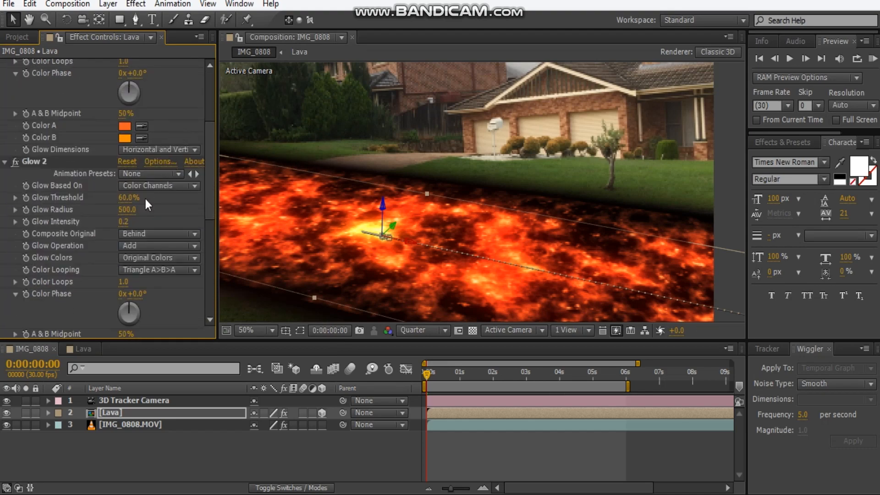
{"action": "left_click", "coordinate": [125, 94]}
{"action": "left_click", "coordinate": [142, 327]}
{"action": "left_click", "coordinate": [126, 106]}
{"action": "scroll", "coordinate": [168, 300], "scroll_direction": "up", "scroll_amount": 2}
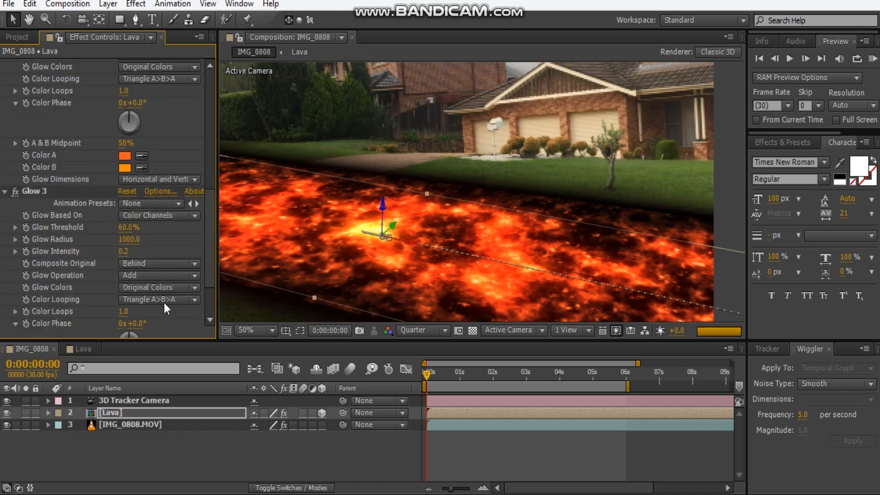
Sample Glow 2's two orange tones as Color A and Color B of Glow 3
{"action": "scroll", "coordinate": [163, 300], "scroll_direction": "down", "scroll_amount": 10}
{"action": "left_click", "coordinate": [125, 92]}
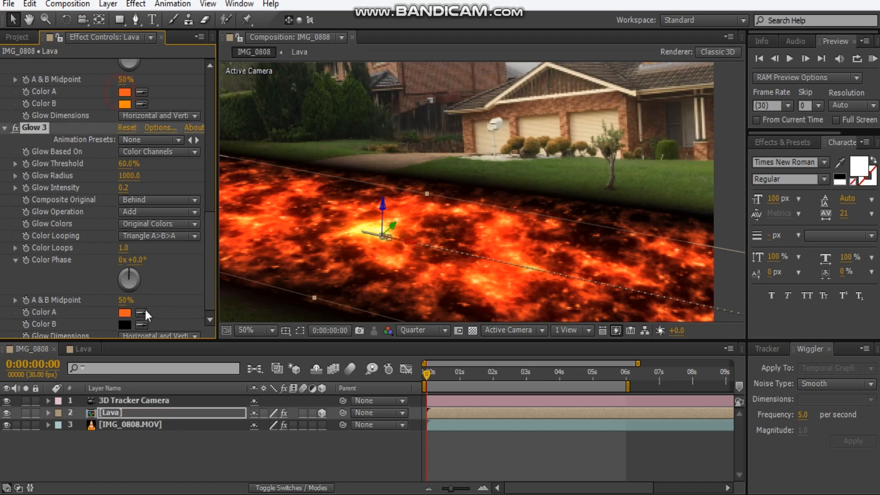
{"action": "left_click", "coordinate": [142, 327]}
{"action": "left_click", "coordinate": [126, 105]}
Switch Glow Colors to A & B Colors on the Lava layer's stacked Glow effects
{"action": "scroll", "coordinate": [155, 208], "scroll_direction": "up", "scroll_amount": 12}
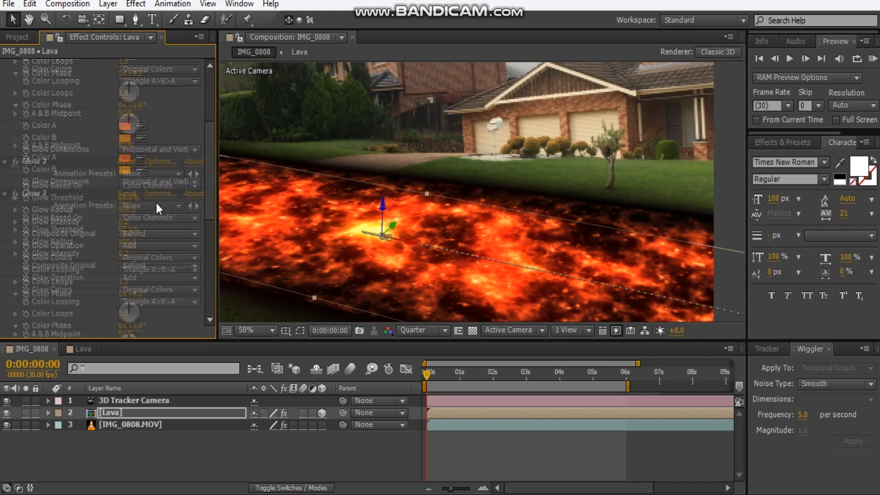
{"action": "left_click", "coordinate": [158, 165]}
{"action": "left_click", "coordinate": [178, 196]}
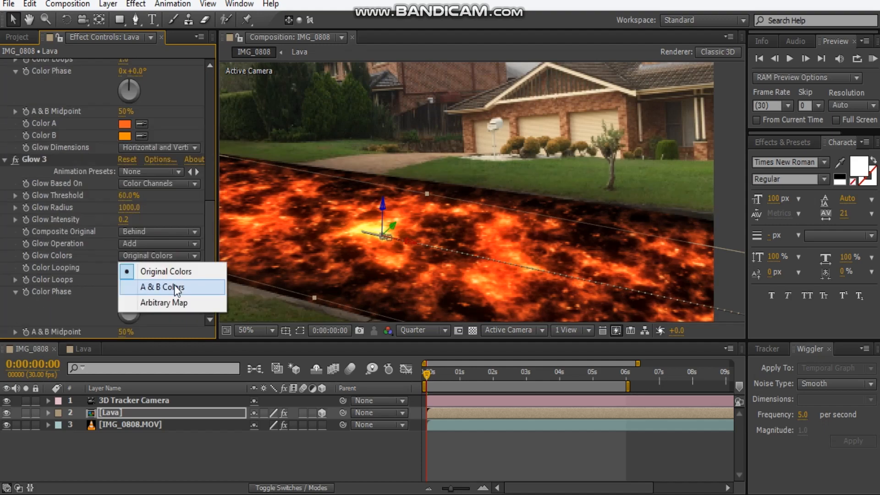
{"action": "left_click", "coordinate": [177, 289]}
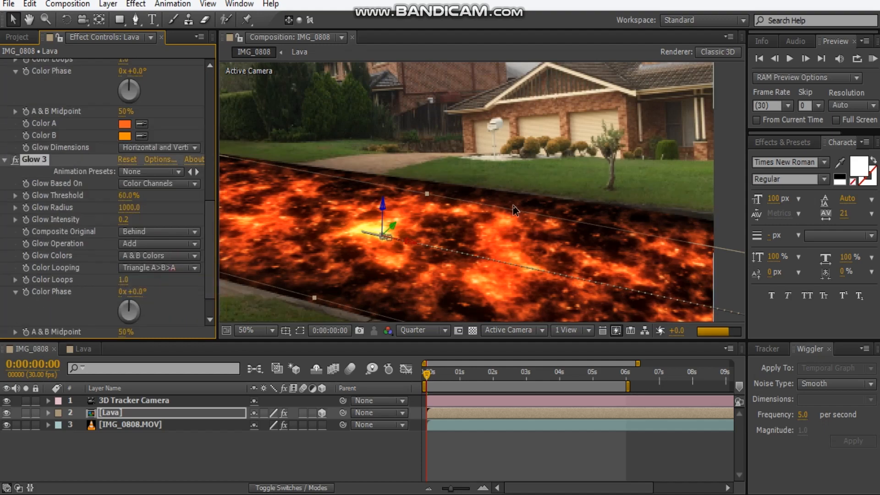
{"action": "scroll", "coordinate": [514, 205], "scroll_direction": "down", "scroll_amount": 1}
{"action": "left_click", "coordinate": [647, 180]}
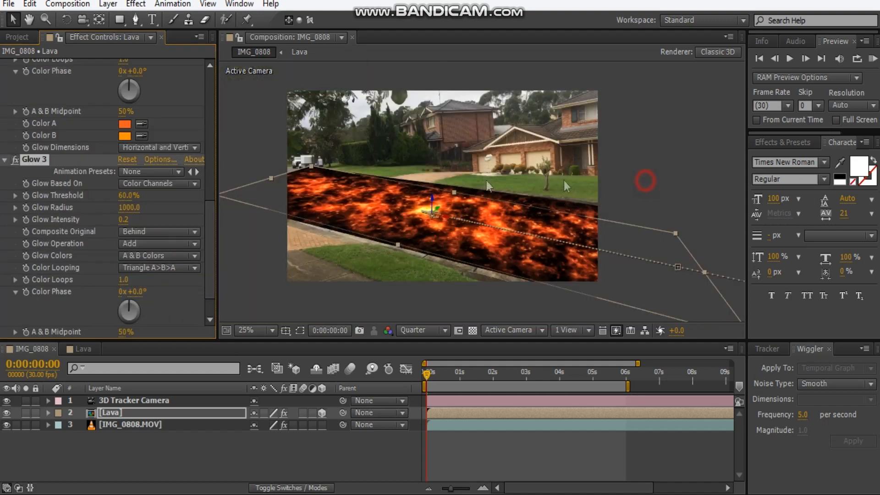
Collapse the three Glow effects, switch off Glow 2 and Glow 3, and remove all the Glow effects from the Lava layer
{"action": "scroll", "coordinate": [82, 197], "scroll_direction": "up", "scroll_amount": 15}
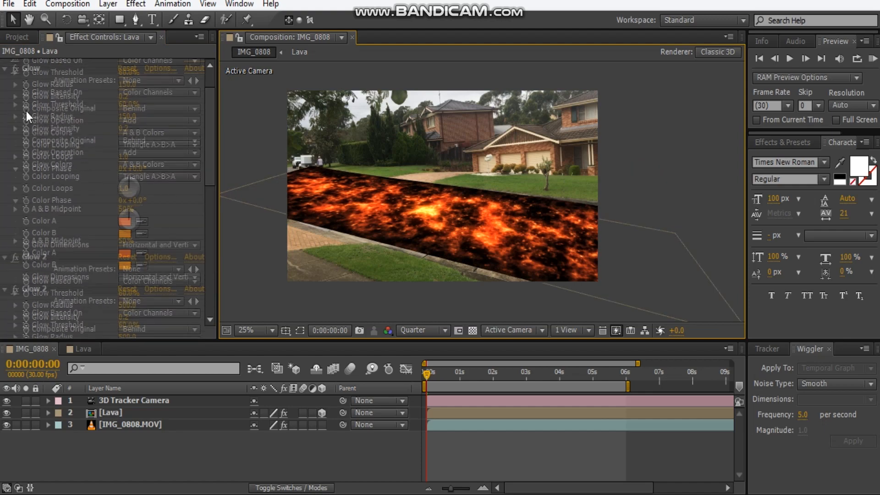
{"action": "left_click", "coordinate": [4, 76]}
{"action": "left_click", "coordinate": [4, 87]}
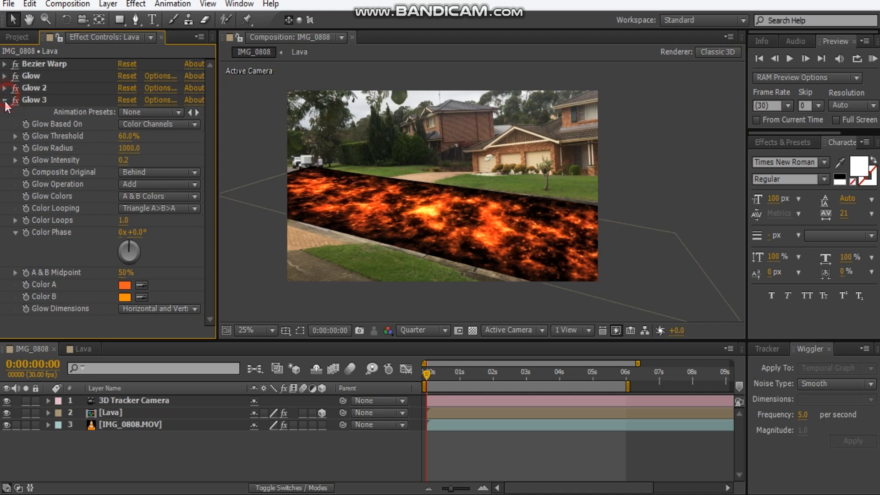
{"action": "left_click", "coordinate": [5, 100]}
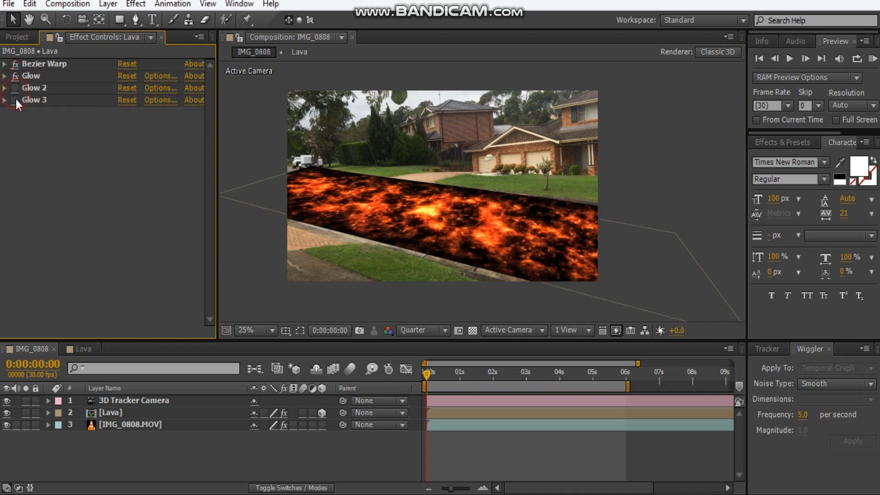
{"action": "left_click", "coordinate": [16, 98]}
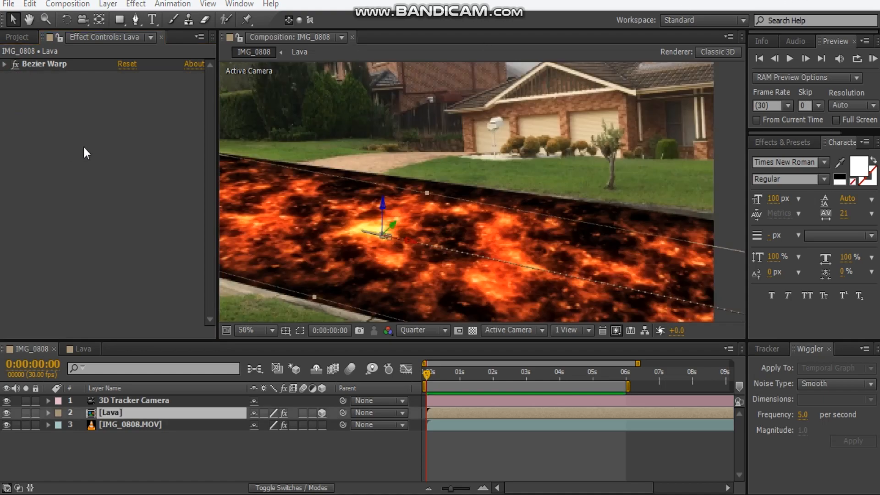
Apply a fresh Glow effect to the Lava layer with Glow Radius 215 and Glow Intensity 0.7
{"action": "right_click", "coordinate": [85, 150]}
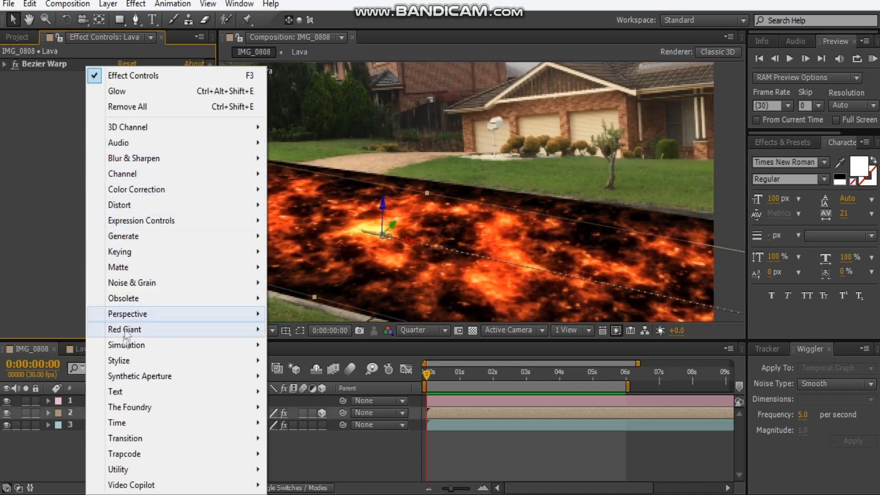
{"action": "mouse_move", "coordinate": [121, 362]}
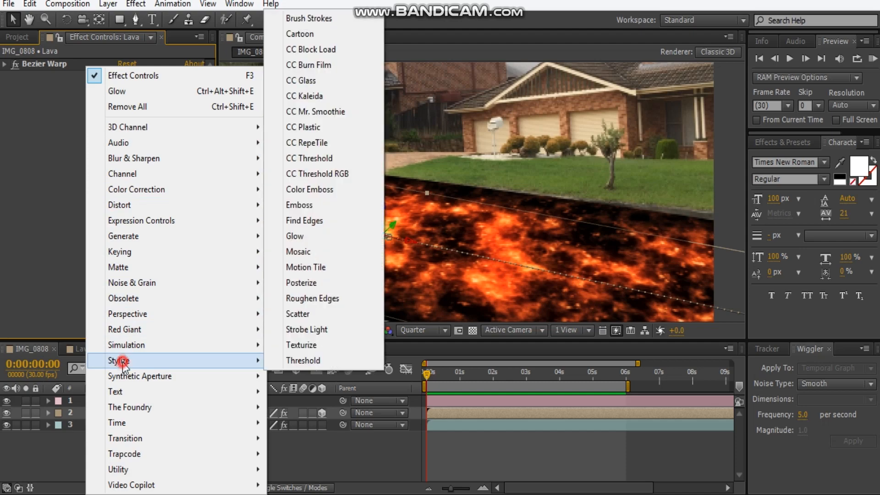
{"action": "left_click", "coordinate": [302, 234]}
{"action": "left_click_drag", "start_coordinate": [122, 130], "coordinate": [180, 123]}
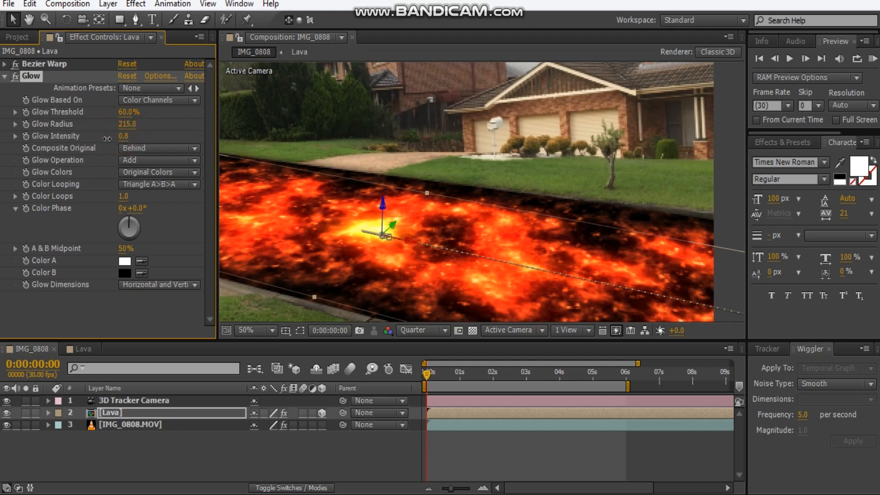
{"action": "key", "text": "comma"}
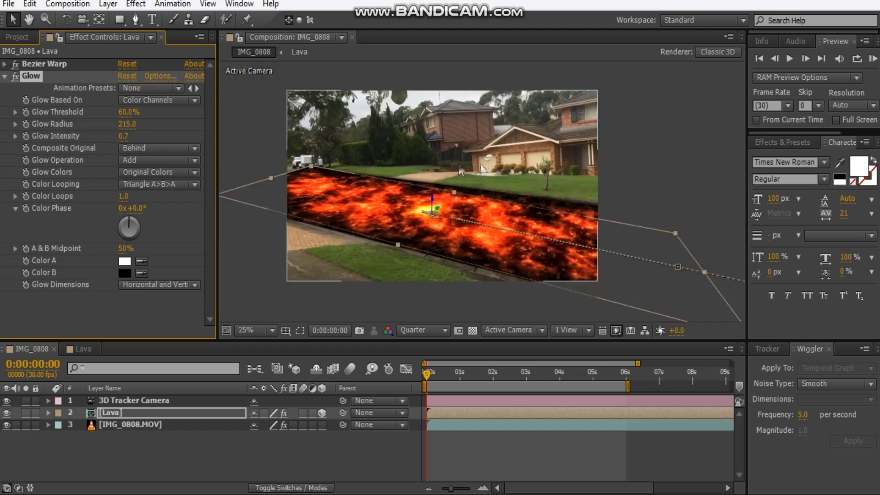
{"action": "left_click", "coordinate": [655, 170]}
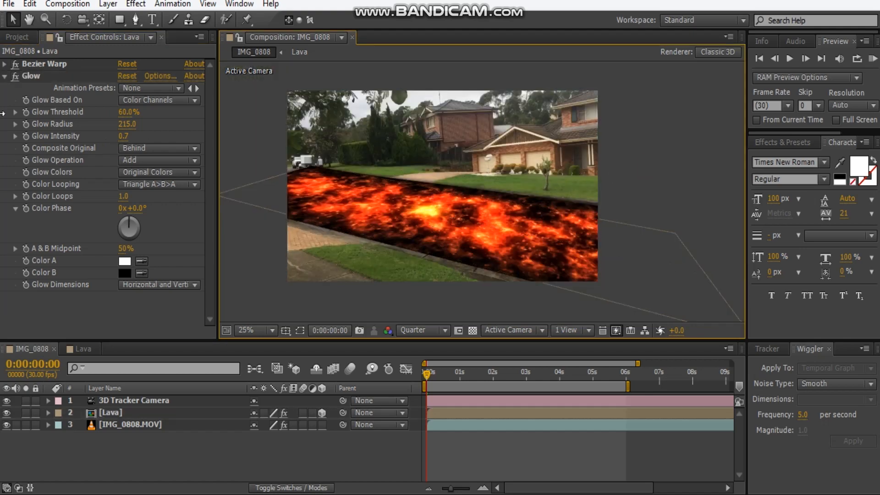
Collapse the Glow effect and add a Curves color correction effect to the Lava layer
{"action": "left_click", "coordinate": [7, 76]}
{"action": "right_click", "coordinate": [28, 111]}
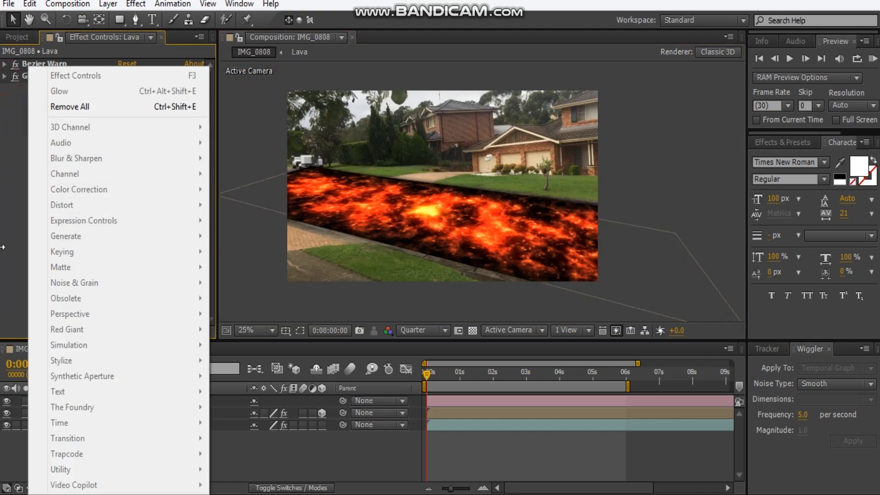
{"action": "key", "text": "Escape"}
{"action": "left_click", "coordinate": [120, 413]}
{"action": "right_click", "coordinate": [64, 232]}
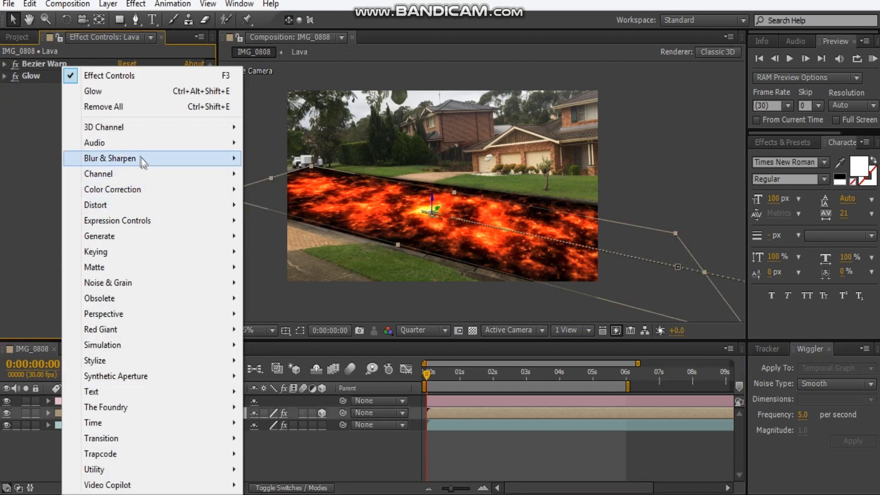
{"action": "mouse_move", "coordinate": [120, 189]}
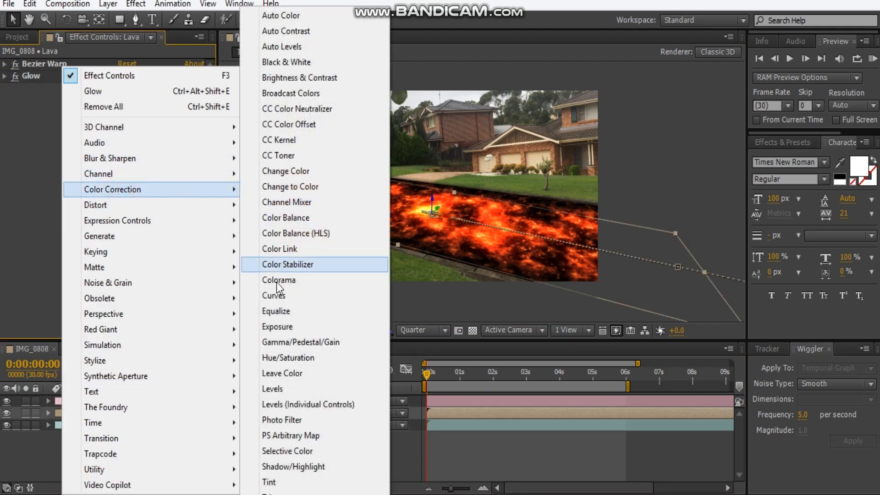
{"action": "left_click", "coordinate": [274, 299]}
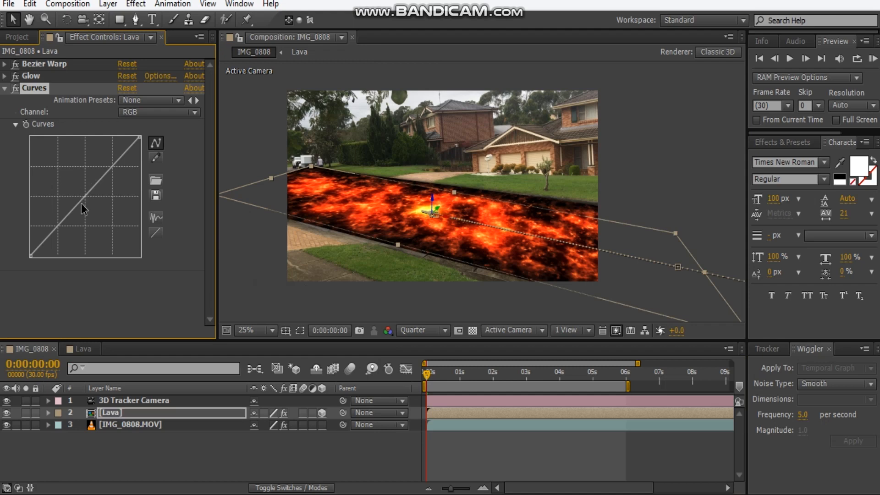
Add two points to the RGB curve and lift the upper midtones slightly above the diagonal
{"action": "left_click", "coordinate": [104, 174]}
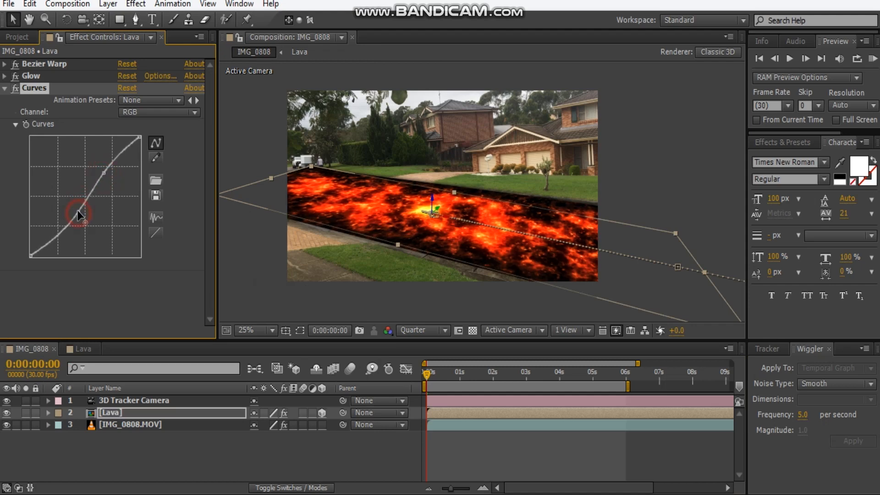
{"action": "left_click_drag", "start_coordinate": [77, 210], "coordinate": [75, 206]}
{"action": "mouse_move", "coordinate": [104, 173]}
{"action": "left_mouse_down"}
{"action": "mouse_move", "coordinate": [91, 188]}
{"action": "mouse_move", "coordinate": [94, 181]}
{"action": "left_mouse_up"}
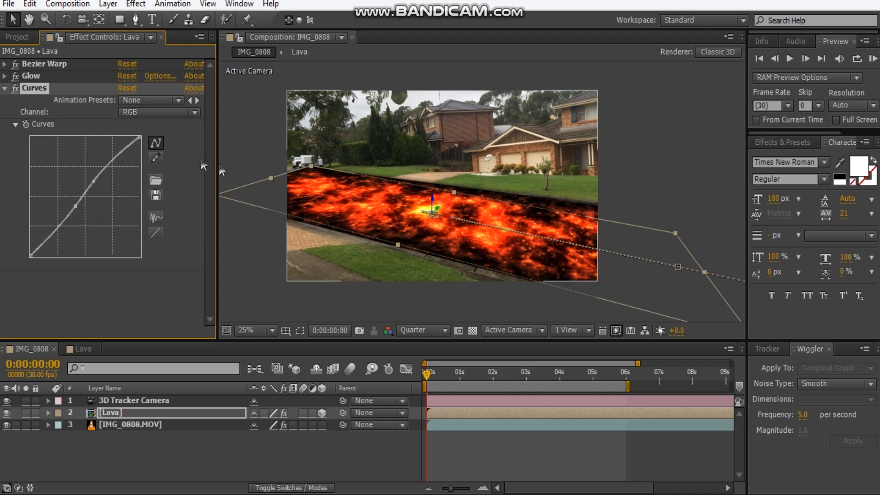
Raise the midpoint of the Red channel's curve slightly above the diagonal
{"action": "left_click", "coordinate": [154, 112]}
{"action": "left_click", "coordinate": [146, 123]}
{"action": "left_click", "coordinate": [154, 116]}
{"action": "left_click", "coordinate": [146, 139]}
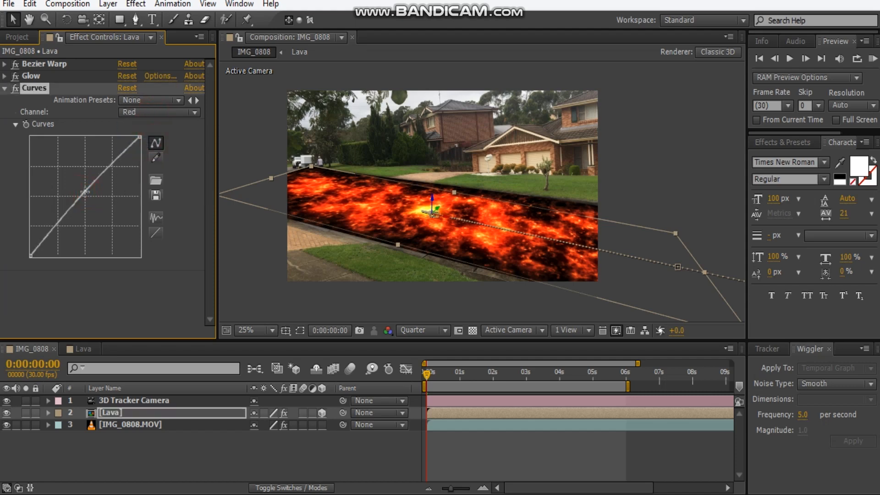
Lower the midpoint of the Lava layer's Blue channel curve slightly below the diagonal and collapse its Curves effect
{"action": "left_click", "coordinate": [133, 118]}
{"action": "left_click", "coordinate": [147, 173]}
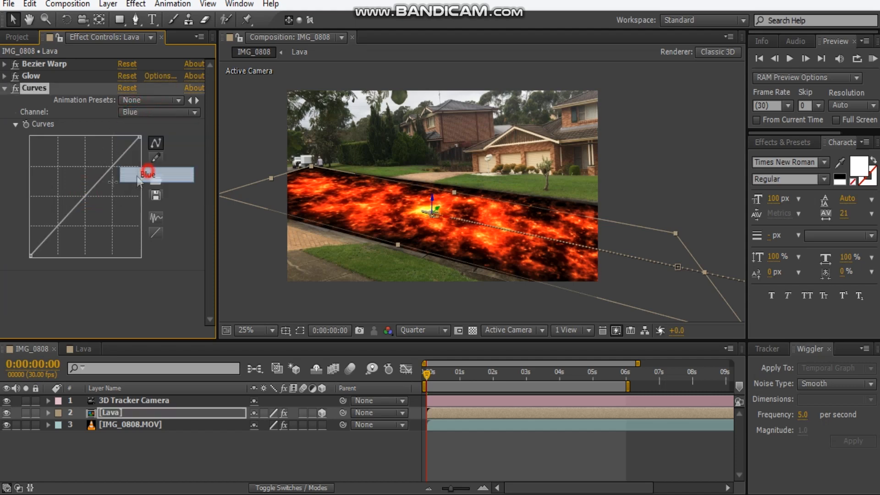
{"action": "left_click_drag", "start_coordinate": [87, 195], "coordinate": [87, 202]}
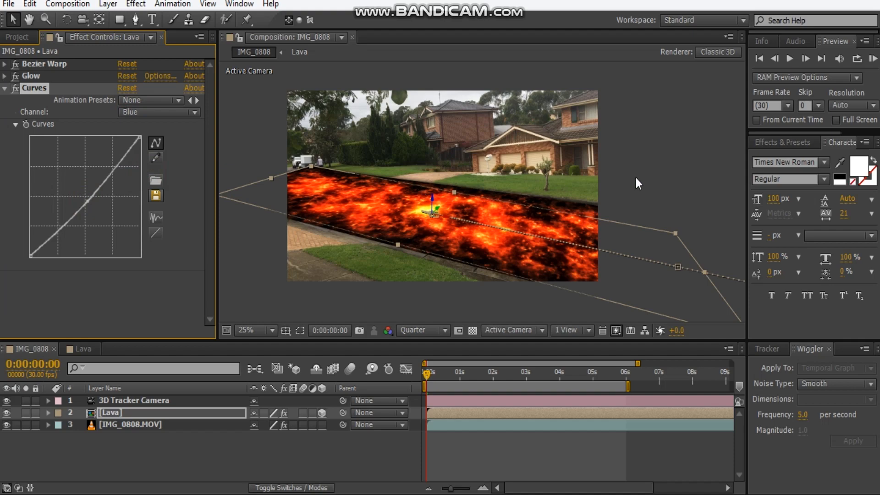
{"action": "scroll", "coordinate": [494, 228], "scroll_direction": "up", "scroll_amount": 2}
{"action": "left_click_drag", "start_coordinate": [433, 214], "coordinate": [484, 132]}
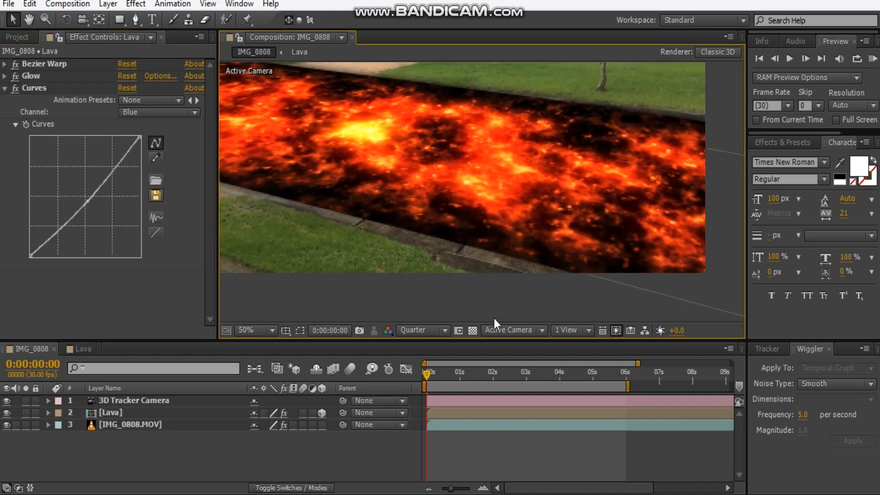
{"action": "left_click", "coordinate": [4, 89]}
{"action": "left_click", "coordinate": [142, 189]}
{"action": "scroll", "coordinate": [428, 150], "scroll_direction": "down", "scroll_amount": 2}
{"action": "left_click", "coordinate": [657, 114]}
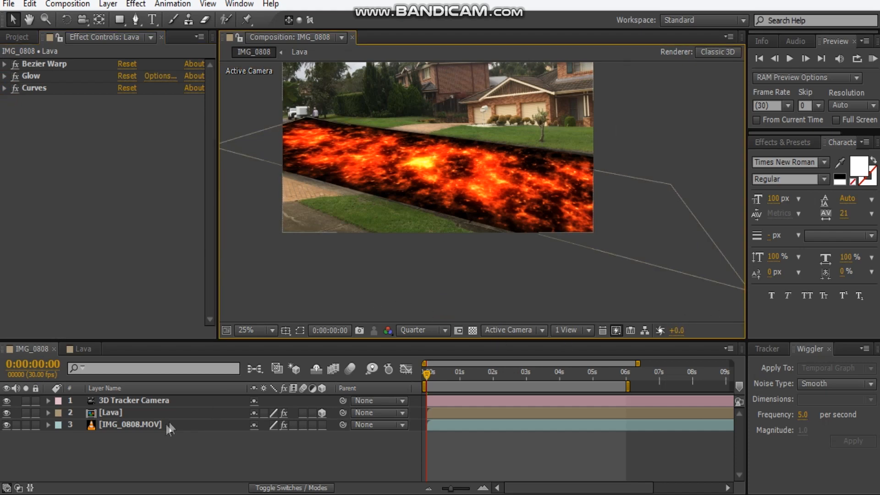
Add a Curves color correction effect to the IMG_0808.MOV layer, collapsing both the 3D Camera Tracker and Curves effects
{"action": "left_click", "coordinate": [143, 424]}
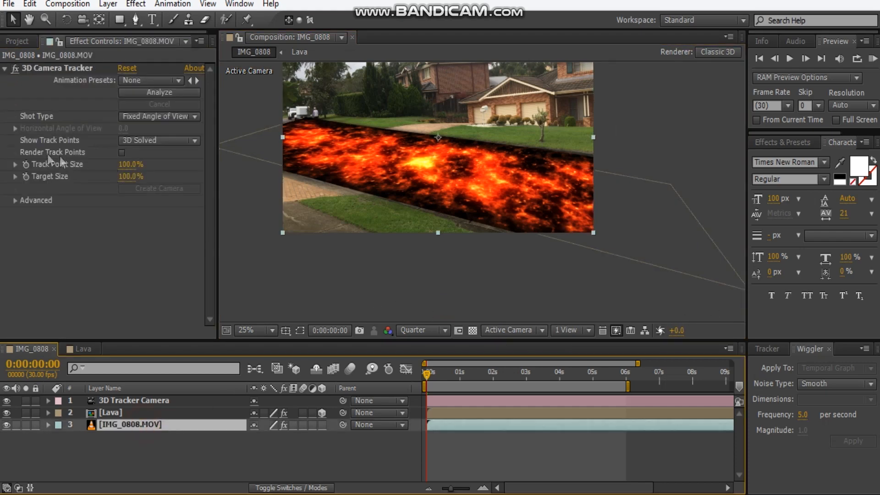
{"action": "left_click", "coordinate": [4, 68]}
{"action": "right_click", "coordinate": [68, 96]}
{"action": "left_click", "coordinate": [114, 94]}
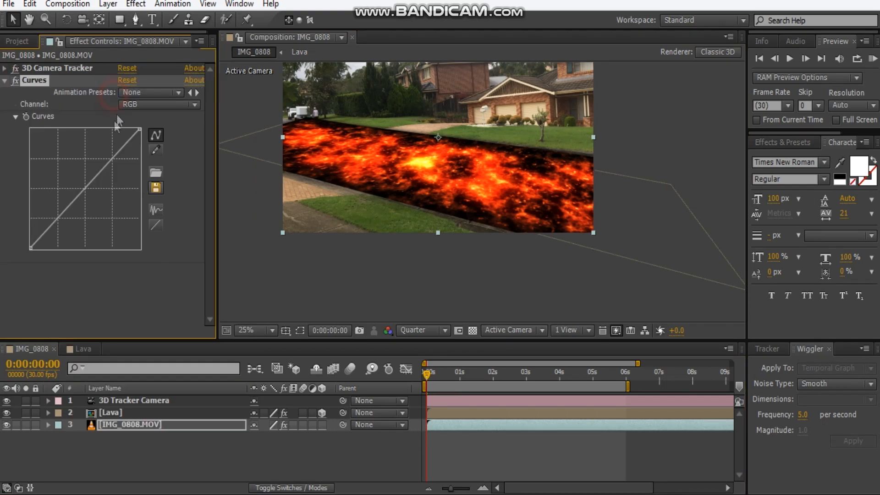
{"action": "left_click", "coordinate": [4, 81]}
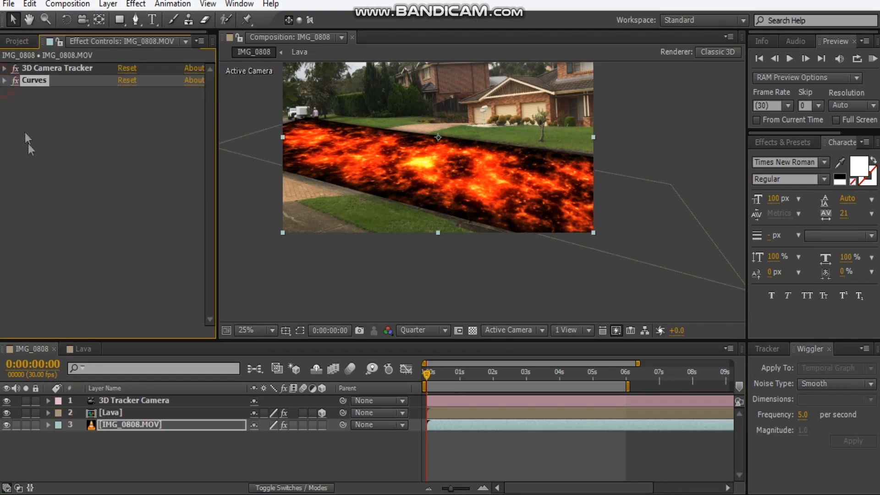
Apply a Tint effect to the IMG_0808.MOV footage, place it above Curves, and set Amount to Tint to 25%
{"action": "right_click", "coordinate": [28, 138]}
{"action": "left_click", "coordinate": [74, 189]}
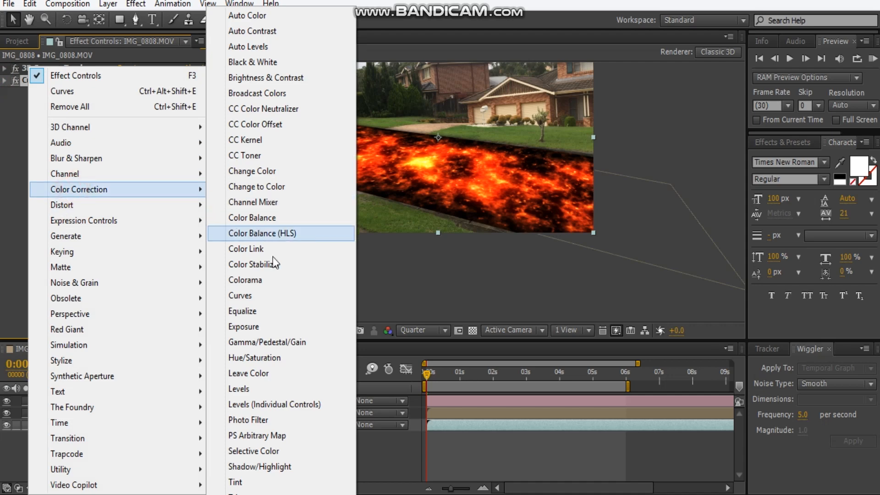
{"action": "left_click", "coordinate": [248, 480]}
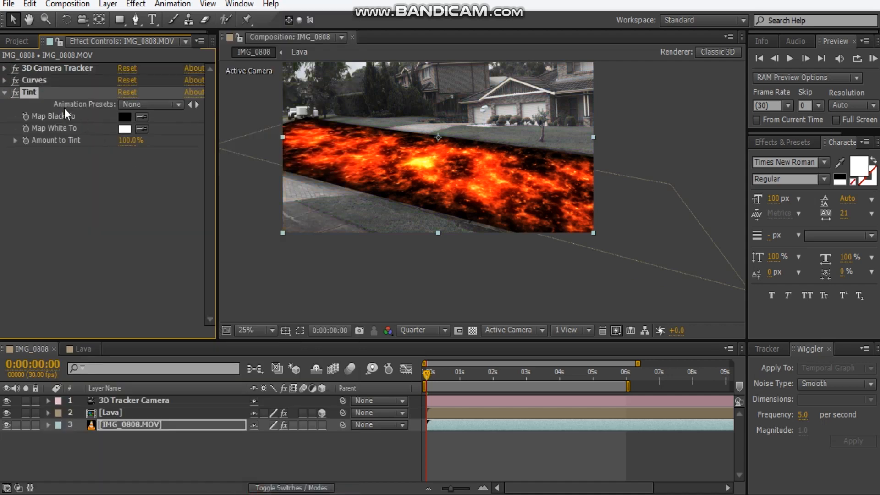
{"action": "left_click_drag", "start_coordinate": [29, 95], "coordinate": [56, 78]}
{"action": "left_click", "coordinate": [133, 128]}
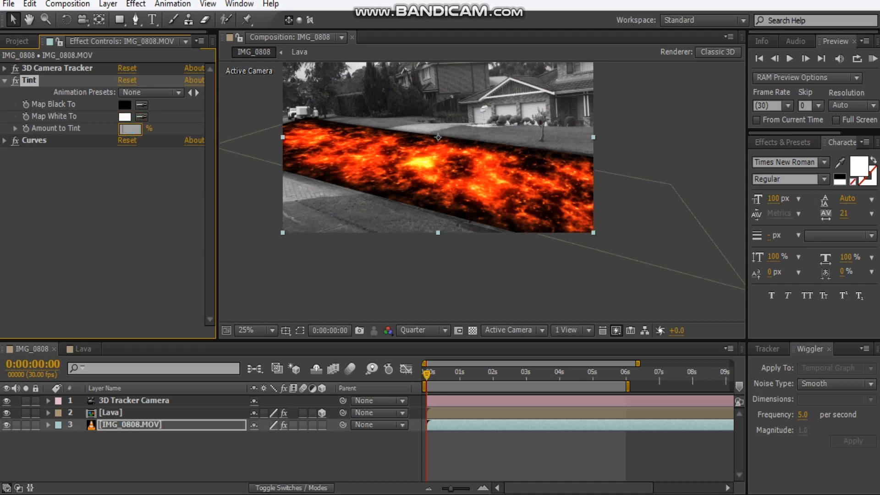
{"action": "key", "text": "Return"}
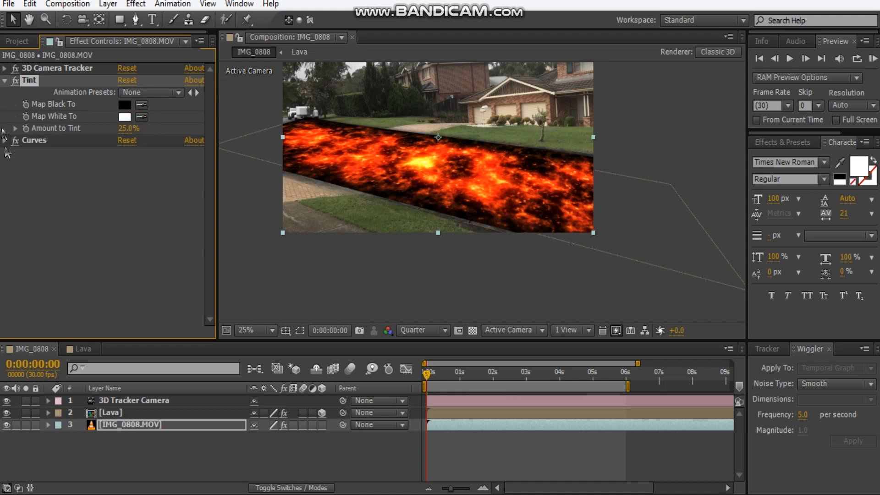
Shape the footage's RGB curve into a gentle S by lowering the lower midtones and raising the upper midtones
{"action": "left_click", "coordinate": [5, 142]}
{"action": "left_click_drag", "start_coordinate": [81, 257], "coordinate": [72, 269]}
{"action": "left_click_drag", "start_coordinate": [105, 235], "coordinate": [101, 228]}
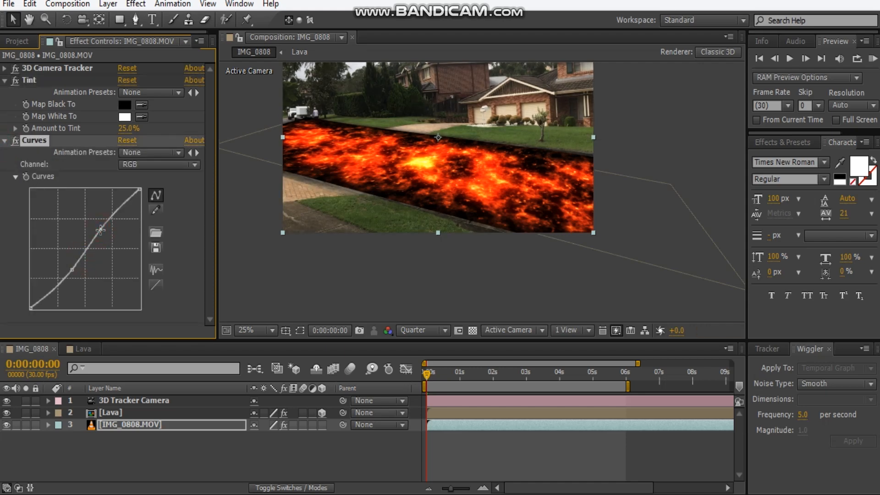
Adjust the midpoint of the footage's Red channel curve and lower the Blue channel's midpoint slightly below the diagonal
{"action": "left_click", "coordinate": [137, 165]}
{"action": "left_click", "coordinate": [147, 196]}
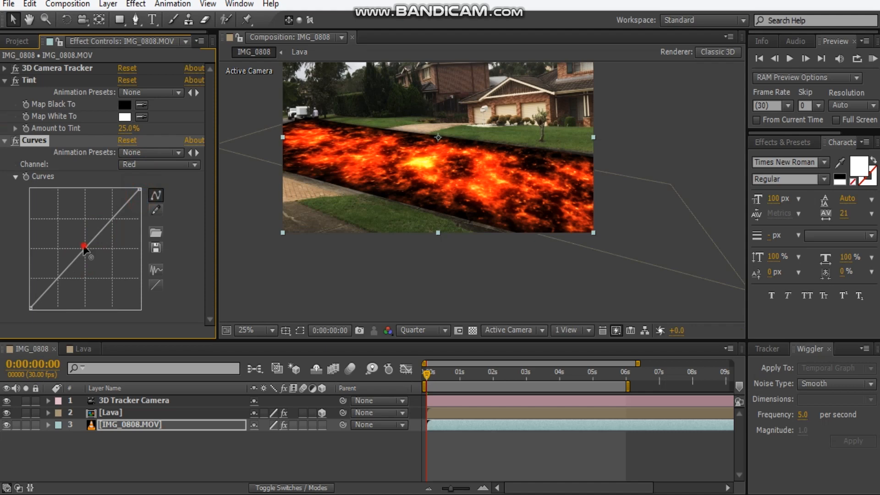
{"action": "left_click", "coordinate": [152, 166]}
{"action": "left_click", "coordinate": [147, 226]}
{"action": "left_click_drag", "start_coordinate": [87, 252], "coordinate": [87, 253]}
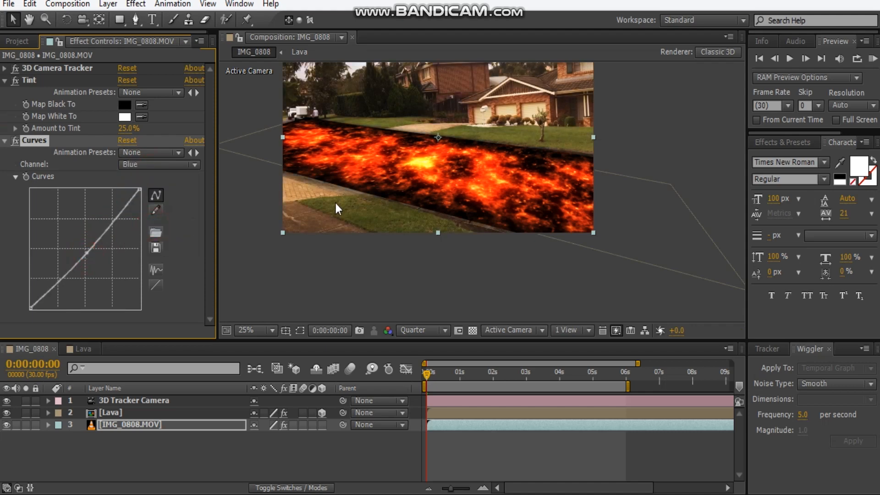
{"action": "left_click", "coordinate": [345, 280]}
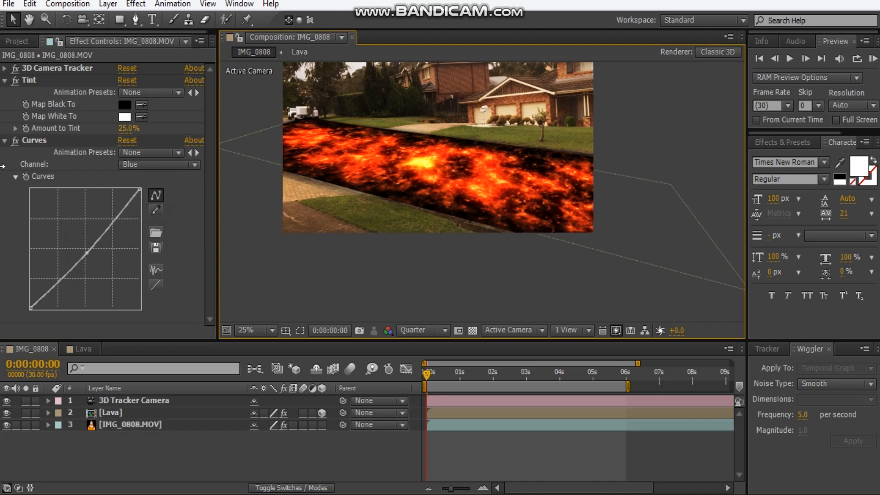
Collapse the footage's Curves and Tint effects and inspect the graded composite up close
{"action": "left_click", "coordinate": [7, 145]}
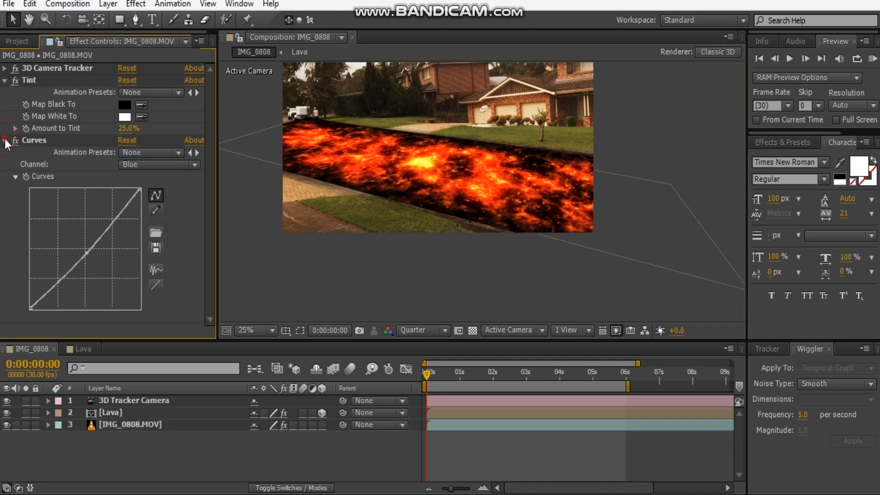
{"action": "left_click", "coordinate": [6, 142]}
{"action": "left_click", "coordinate": [5, 80]}
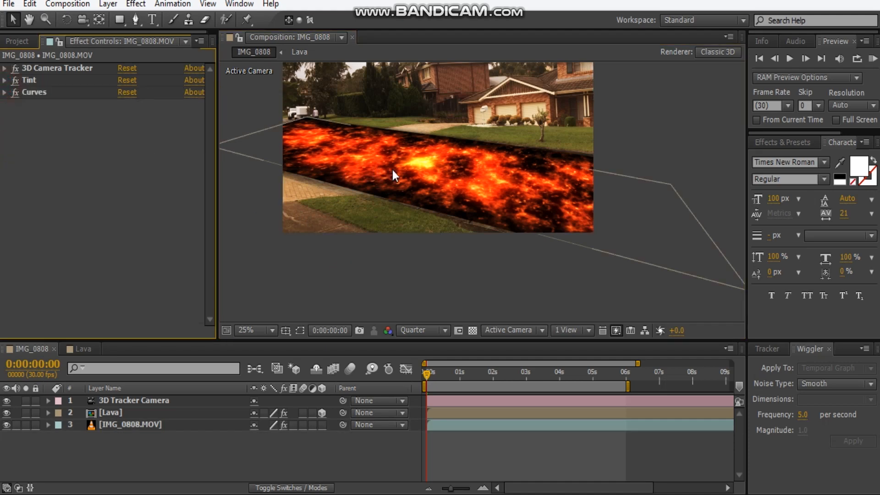
{"action": "left_click", "coordinate": [658, 147]}
{"action": "scroll", "coordinate": [417, 133], "scroll_direction": "up", "scroll_amount": 2}
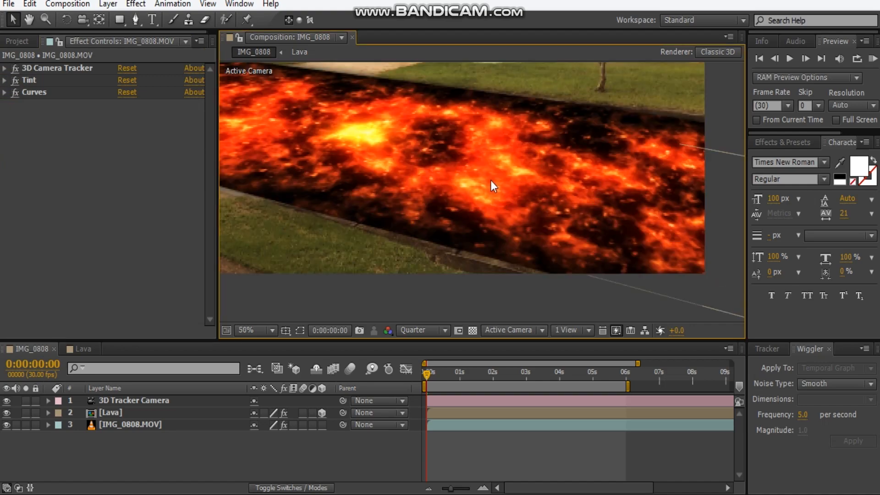
{"action": "scroll", "coordinate": [534, 221], "scroll_direction": "down", "scroll_amount": 2}
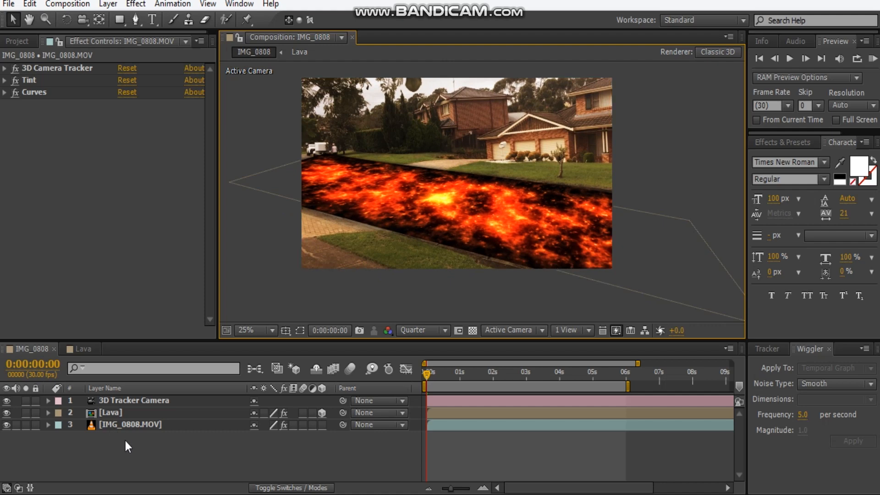
Create a new adjustment layer at the top of the layer stack and rename it distortion
{"action": "key", "text": "ctrl+alt+y"}
{"action": "left_click", "coordinate": [148, 401]}
{"action": "key", "text": "Return"}
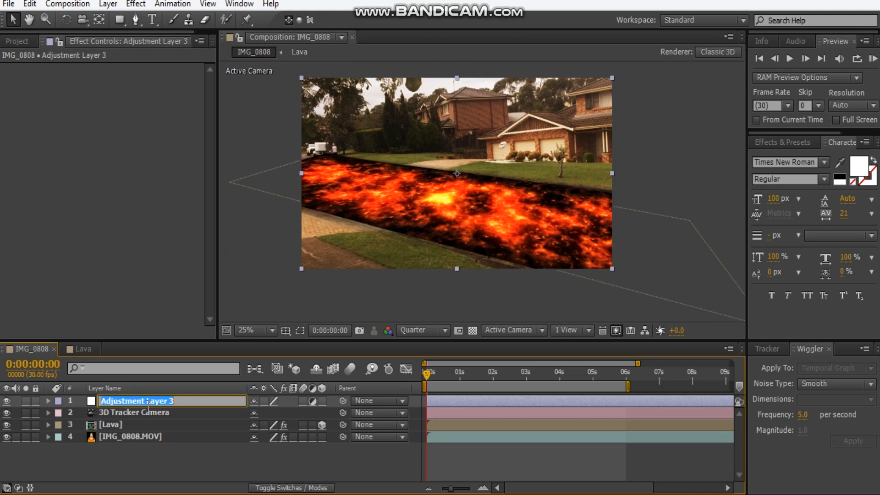
{"action": "type", "text": "distortion"}
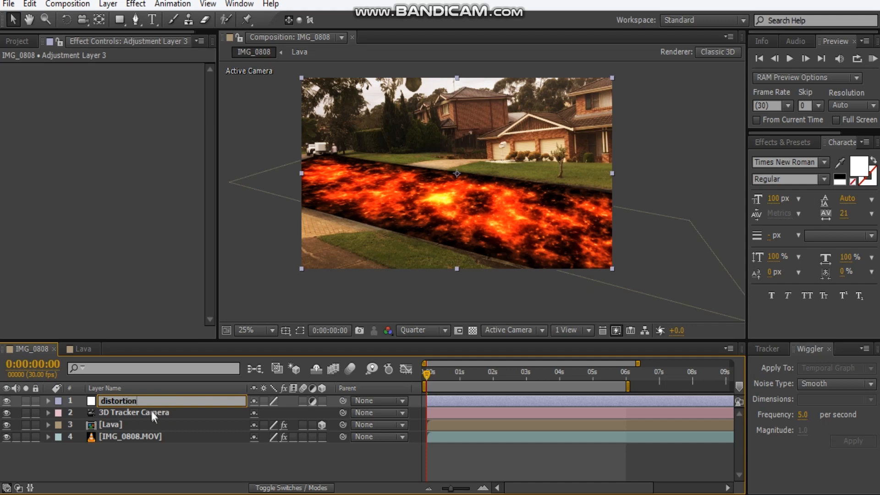
{"action": "key", "text": "Return"}
Apply the Video Copilot Heat Distortion effect to the distortion layer and inspect its effect on the lava
{"action": "left_click", "coordinate": [136, 4]}
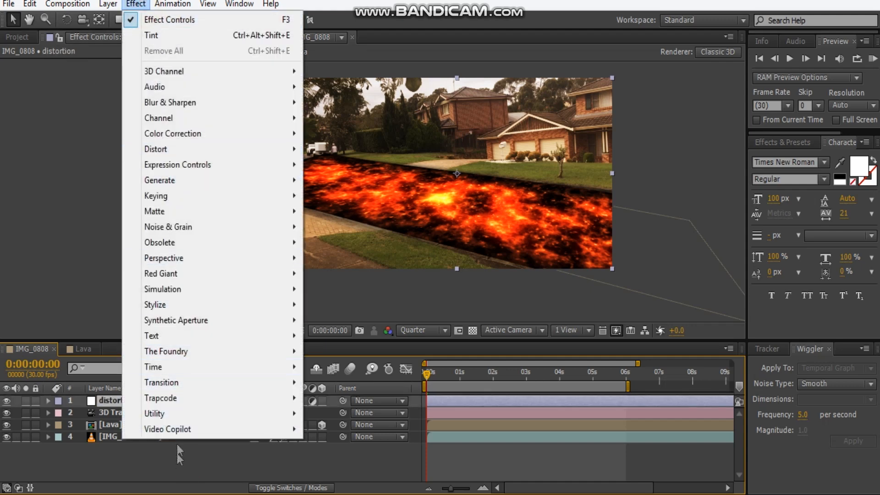
{"action": "mouse_move", "coordinate": [182, 434]}
{"action": "left_click", "coordinate": [344, 351]}
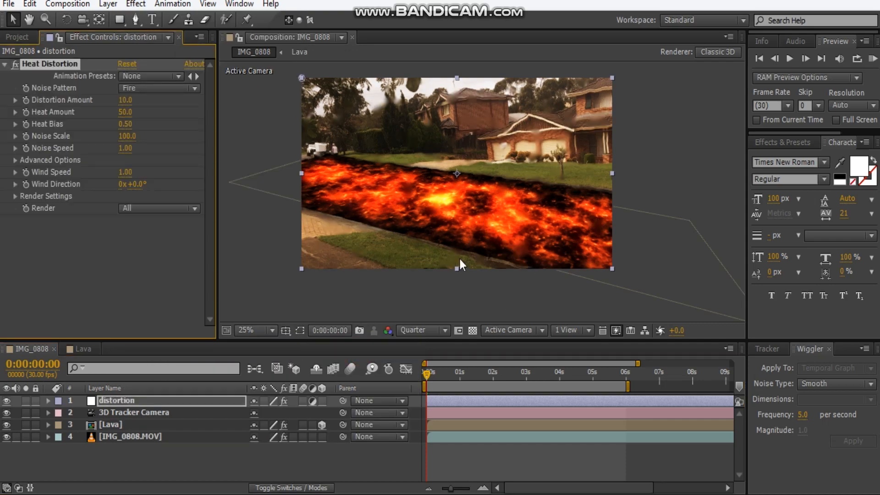
{"action": "scroll", "coordinate": [483, 207], "scroll_direction": "up", "scroll_amount": 2}
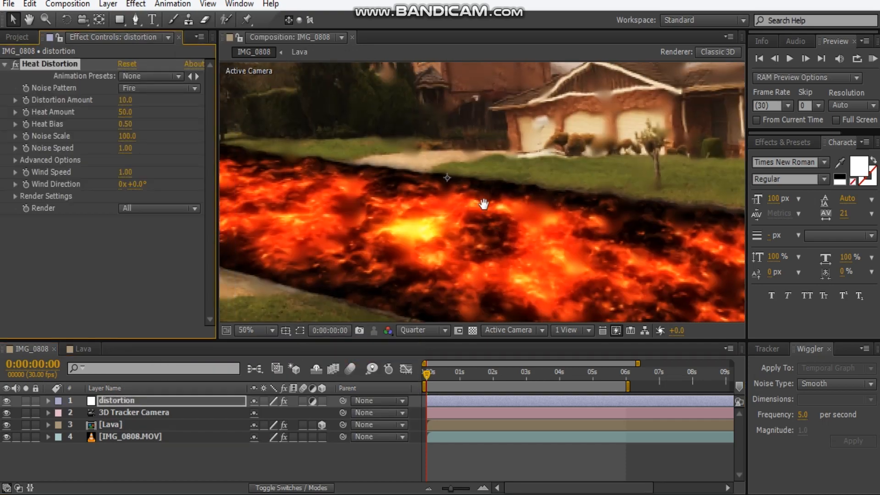
{"action": "scroll", "coordinate": [515, 171], "scroll_direction": "down", "scroll_amount": 1}
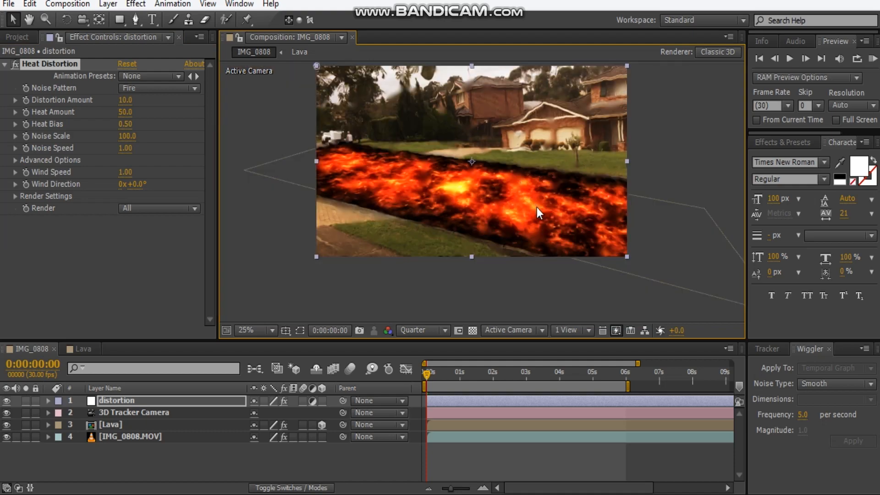
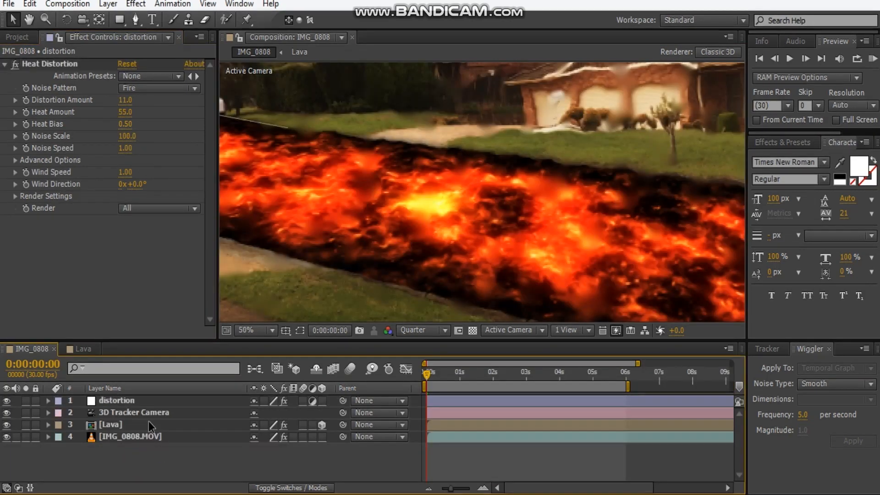
Create another adjustment layer named CC and place it between the Lava layer and the IMG_0808.MOV footage
{"action": "key", "text": "ctrl+alt+y"}
{"action": "key", "text": "Return"}
{"action": "type", "text": "CC"}
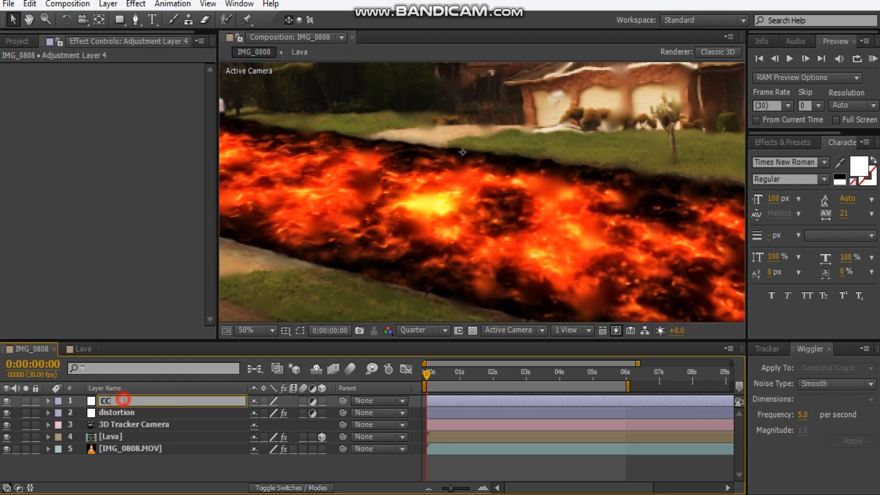
{"action": "left_click", "coordinate": [140, 481]}
{"action": "left_click_drag", "start_coordinate": [158, 425], "coordinate": [119, 443]}
{"action": "scroll", "coordinate": [568, 212], "scroll_direction": "down", "scroll_amount": 2}
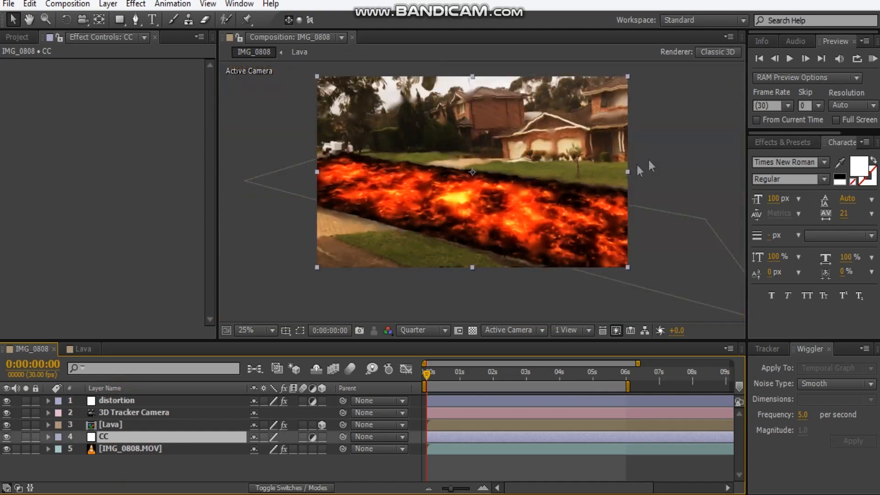
Add a Curves color correction effect to the CC adjustment layer
{"action": "left_click", "coordinate": [640, 167]}
{"action": "right_click", "coordinate": [87, 242]}
{"action": "left_click", "coordinate": [24, 183]}
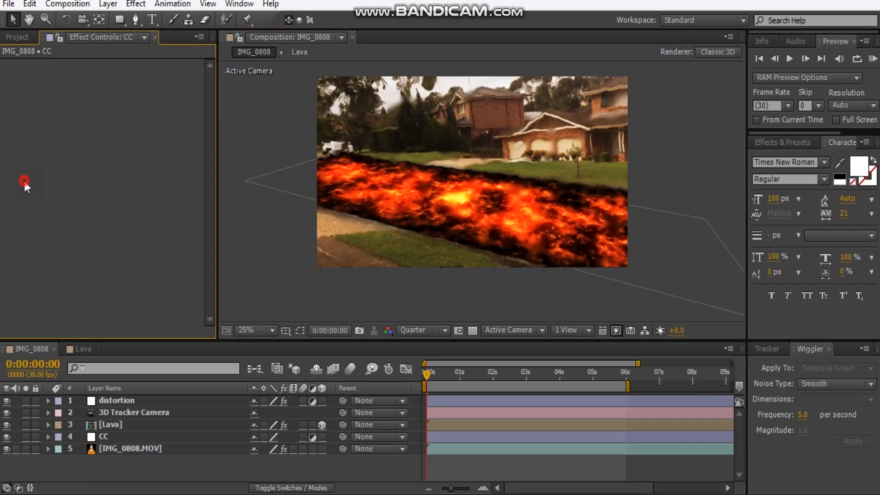
{"action": "left_click", "coordinate": [118, 436]}
{"action": "right_click", "coordinate": [96, 178]}
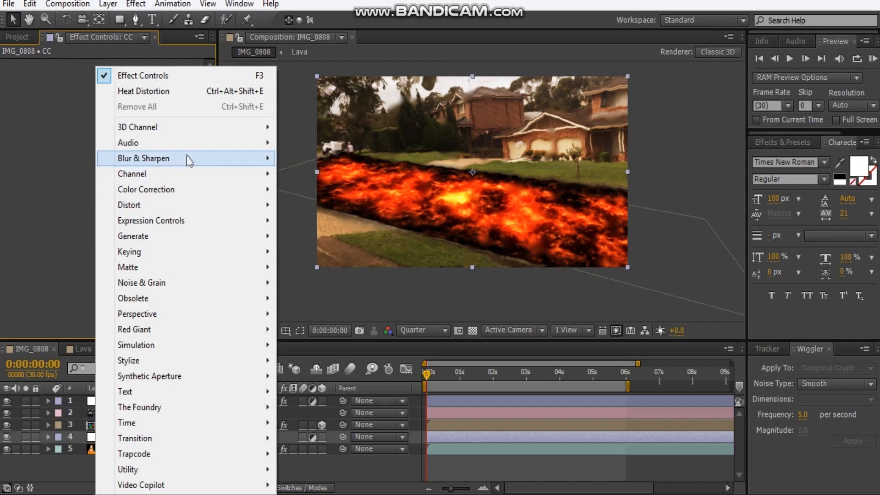
{"action": "mouse_move", "coordinate": [153, 189]}
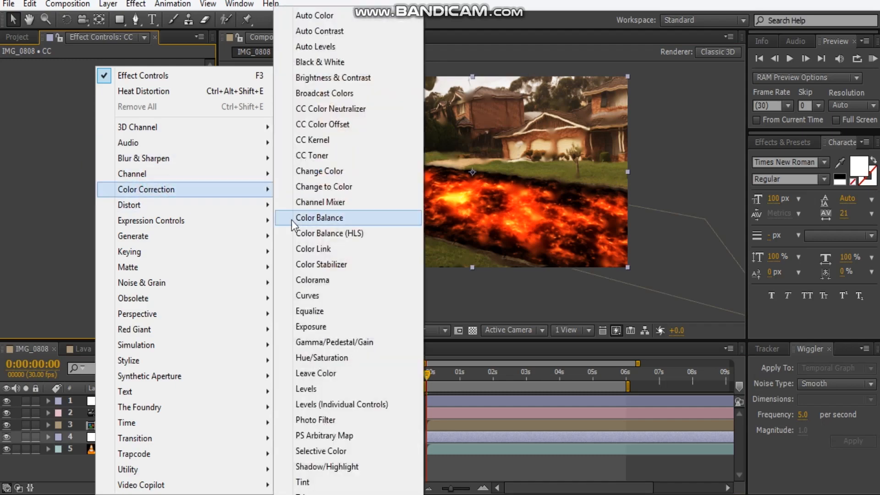
{"action": "left_click", "coordinate": [300, 296]}
Add a Stylize Glow effect to the CC adjustment layer
{"action": "right_click", "coordinate": [70, 294]}
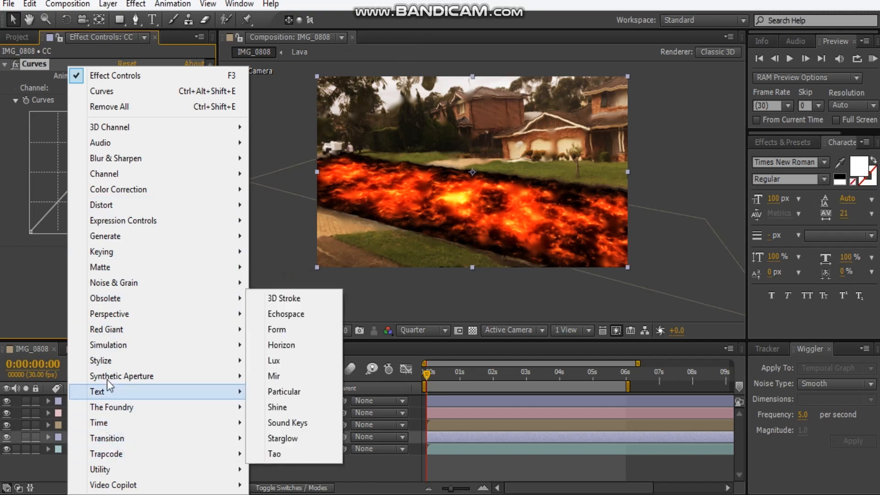
{"action": "mouse_move", "coordinate": [114, 361]}
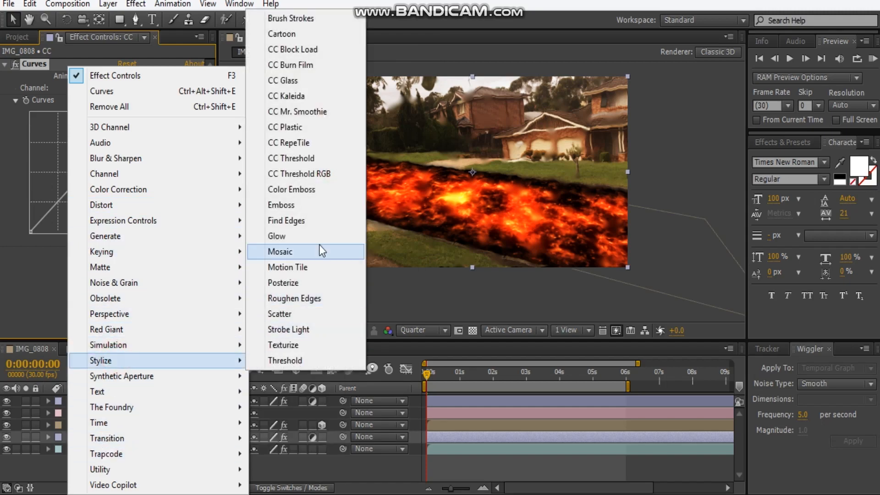
{"action": "left_click", "coordinate": [353, 237]}
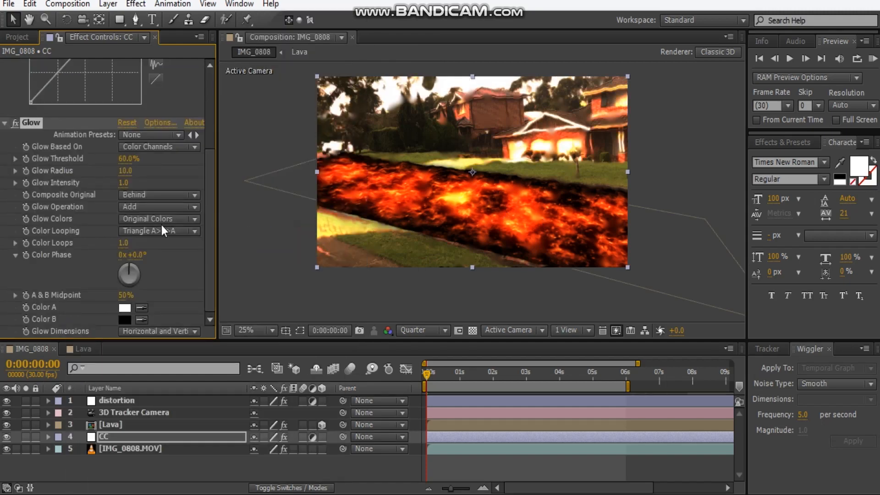
Lower the white point of the CC layer's RGB curve to slightly above half height to darken the footage
{"action": "scroll", "coordinate": [167, 229], "scroll_direction": "up", "scroll_amount": 5}
{"action": "left_click_drag", "start_coordinate": [140, 112], "coordinate": [141, 166]}
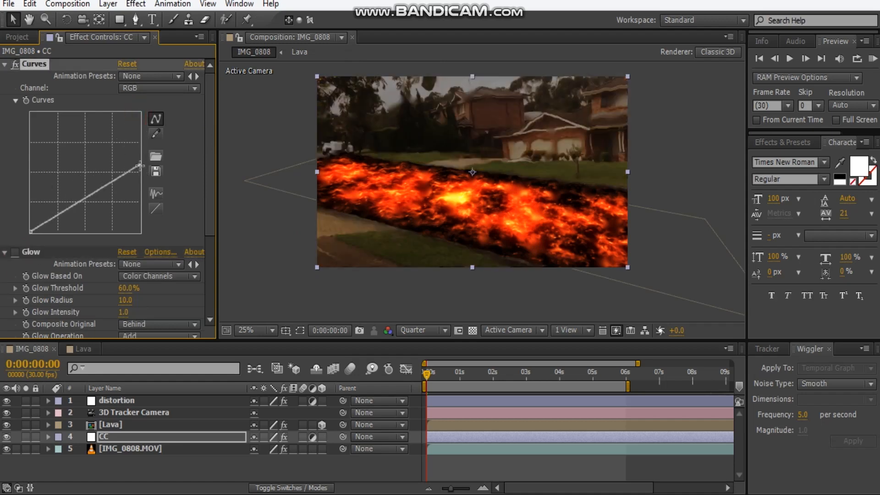
Bend the midpoint of the CC layer's RGB curve downward and lower its white point to just under half height
{"action": "left_click_drag", "start_coordinate": [94, 190], "coordinate": [87, 213]}
{"action": "left_click_drag", "start_coordinate": [139, 164], "coordinate": [140, 181]}
{"action": "scroll", "coordinate": [504, 184], "scroll_direction": "up", "scroll_amount": 1}
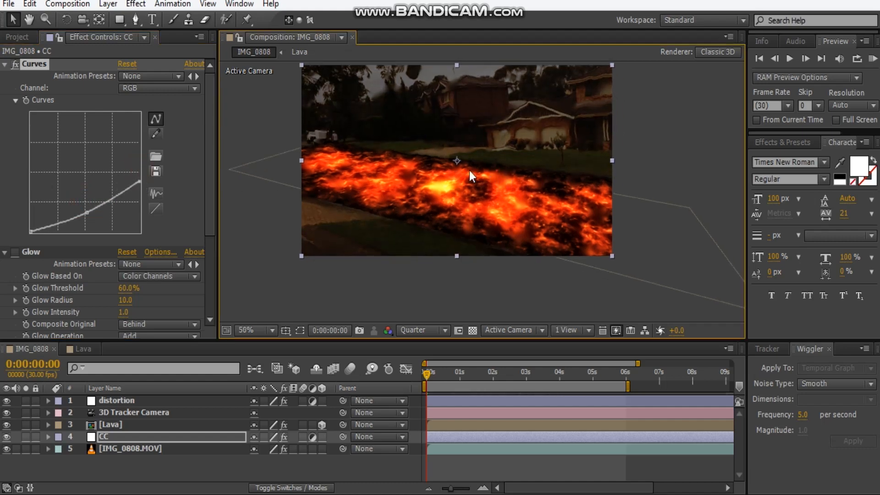
{"action": "scroll", "coordinate": [469, 170], "scroll_direction": "up", "scroll_amount": 1}
{"action": "scroll", "coordinate": [438, 215], "scroll_direction": "down", "scroll_amount": 1}
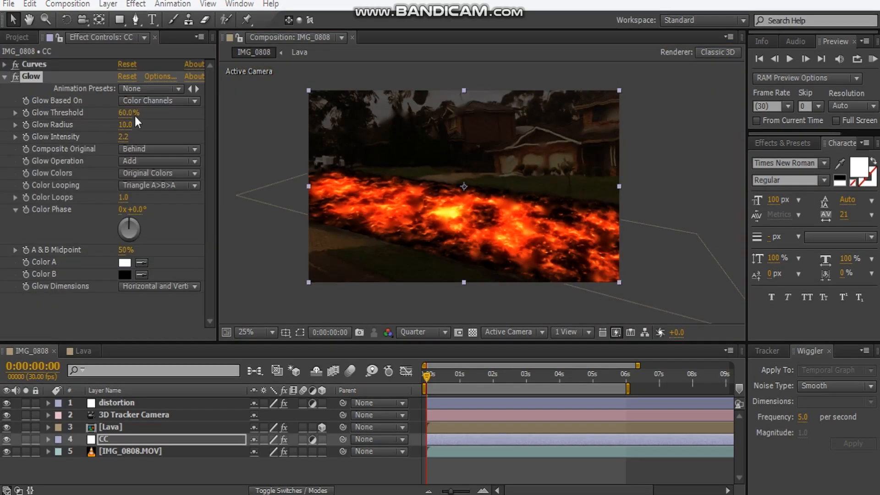
Set the CC layer's Glow to a threshold of 33%, an intensity of 1.6 and a radius of 158
{"action": "left_click_drag", "start_coordinate": [131, 114], "coordinate": [105, 118]}
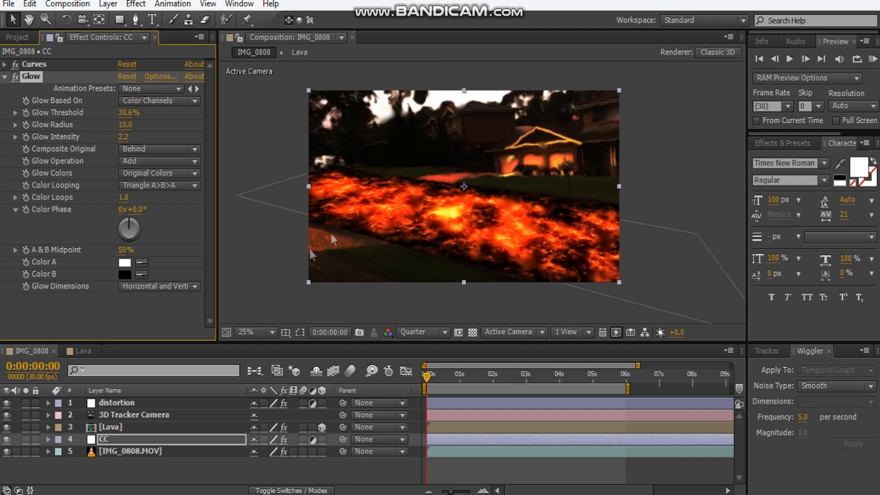
{"action": "left_click_drag", "start_coordinate": [127, 113], "coordinate": [130, 113]}
{"action": "left_click", "coordinate": [124, 137]}
{"action": "type", "text": "1.6"}
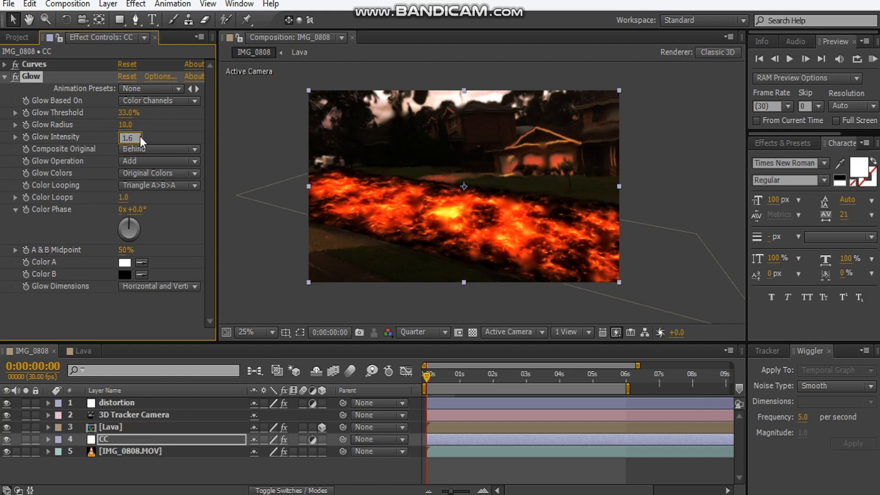
{"action": "left_click_drag", "start_coordinate": [121, 125], "coordinate": [214, 126]}
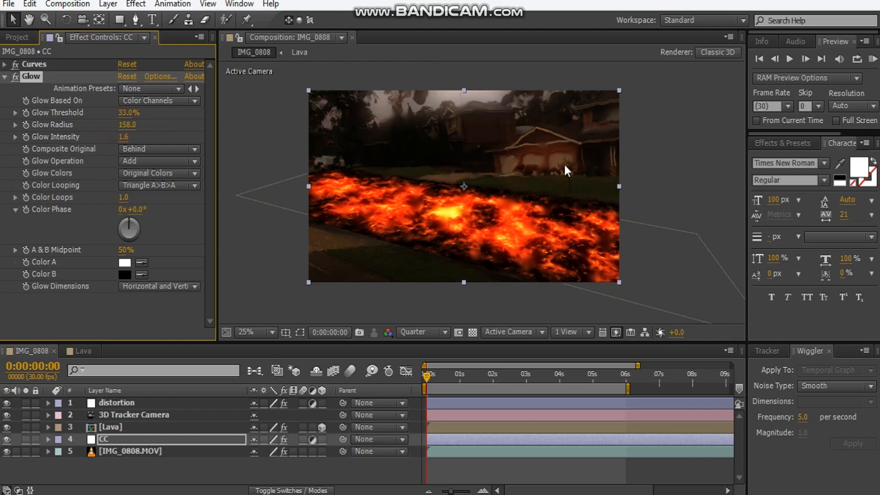
Switch the CC layer's Glow Colors to A & B Colors and set Color A to bright orange
{"action": "left_click_drag", "start_coordinate": [546, 150], "coordinate": [500, 158]}
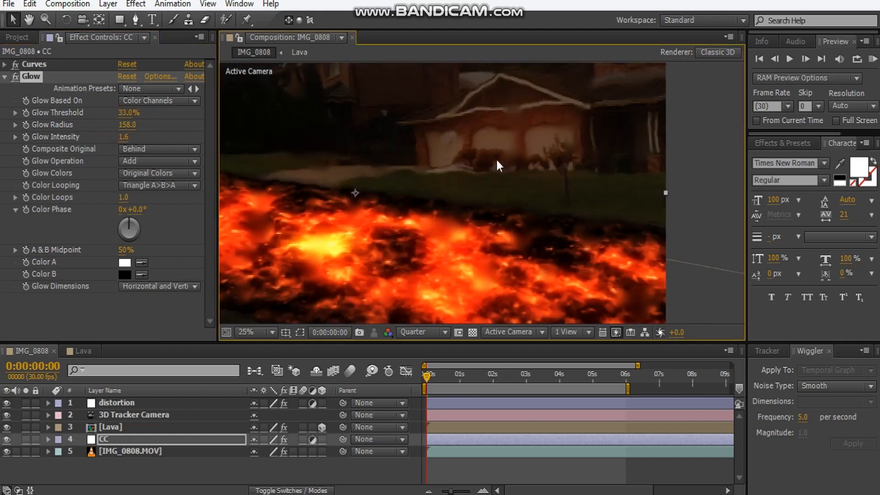
{"action": "left_click", "coordinate": [154, 176]}
{"action": "left_click", "coordinate": [153, 207]}
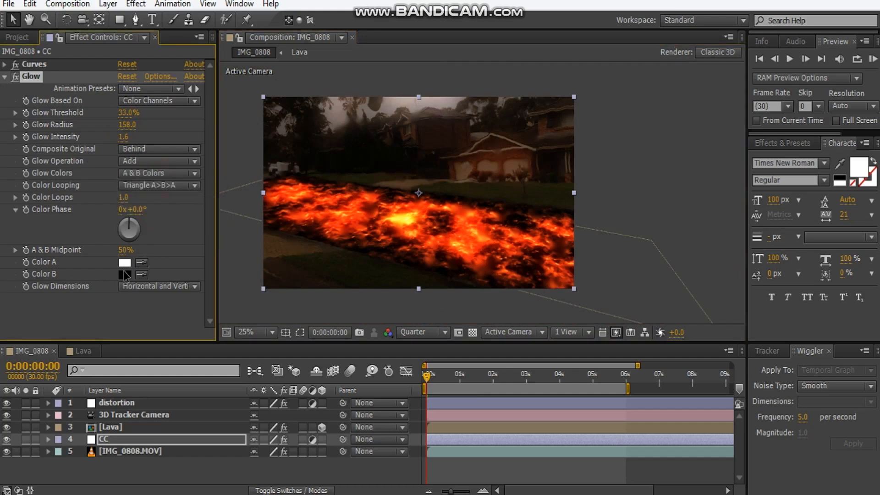
{"action": "left_click", "coordinate": [123, 262]}
{"action": "left_click", "coordinate": [188, 324]}
{"action": "left_click", "coordinate": [143, 241]}
{"action": "left_click_drag", "start_coordinate": [144, 239], "coordinate": [229, 149]}
{"action": "left_click", "coordinate": [290, 160]}
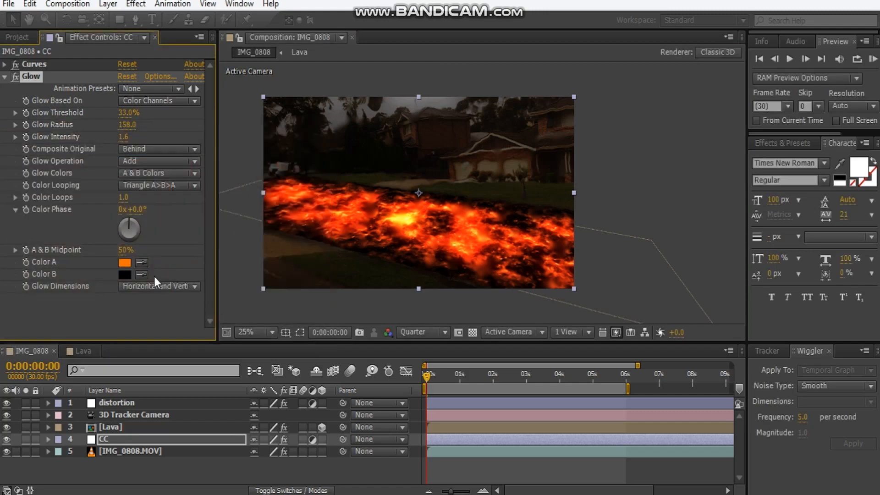
Set Color B of the CC layer's Glow to the red-orange FF2A00
{"action": "left_click", "coordinate": [124, 273]}
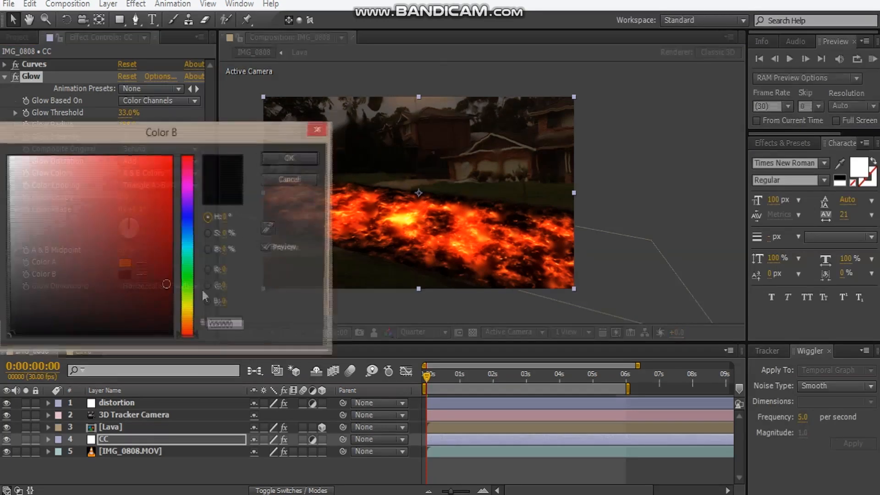
{"action": "left_click_drag", "start_coordinate": [188, 324], "coordinate": [189, 318]}
{"action": "left_click_drag", "start_coordinate": [126, 265], "coordinate": [215, 119]}
{"action": "left_click", "coordinate": [188, 323]}
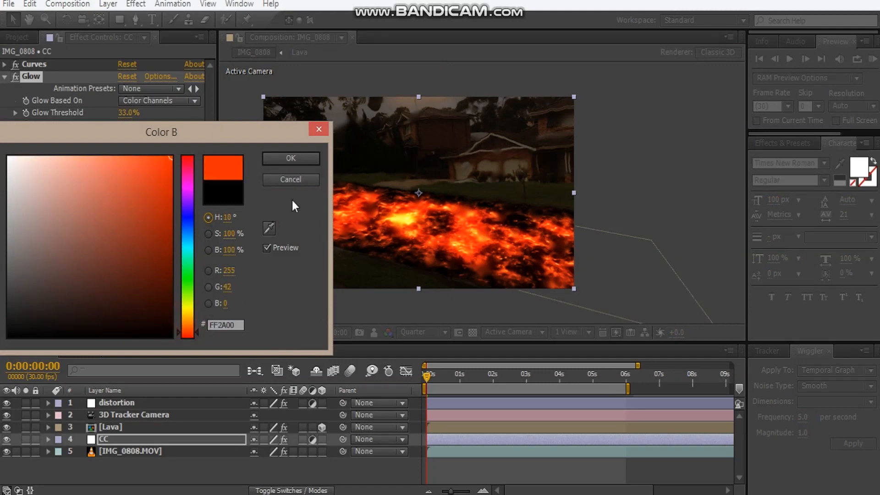
{"action": "left_click", "coordinate": [291, 159]}
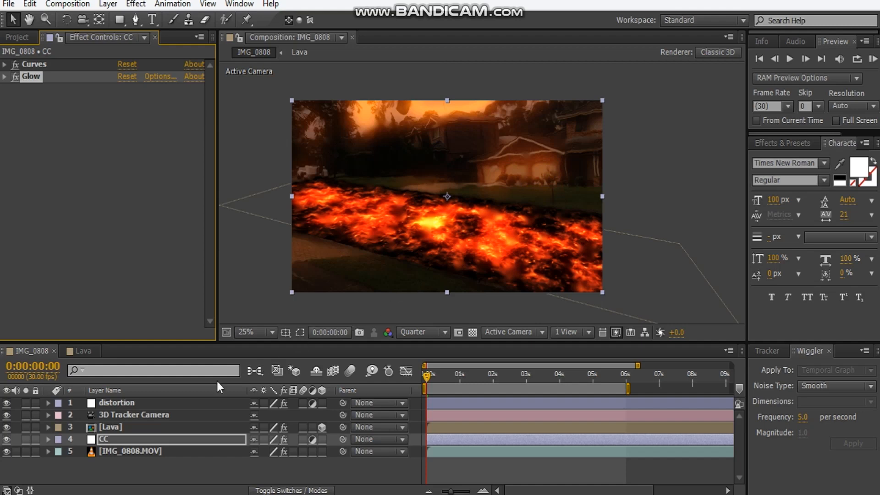
Hide the distortion layer and create a new adjustment layer named Vinget above all other layers
{"action": "left_click", "coordinate": [7, 403]}
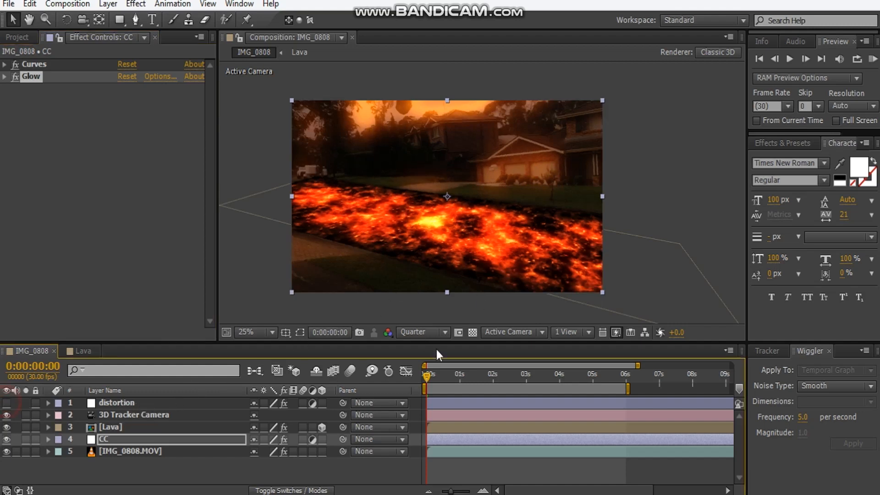
{"action": "left_click", "coordinate": [110, 425]}
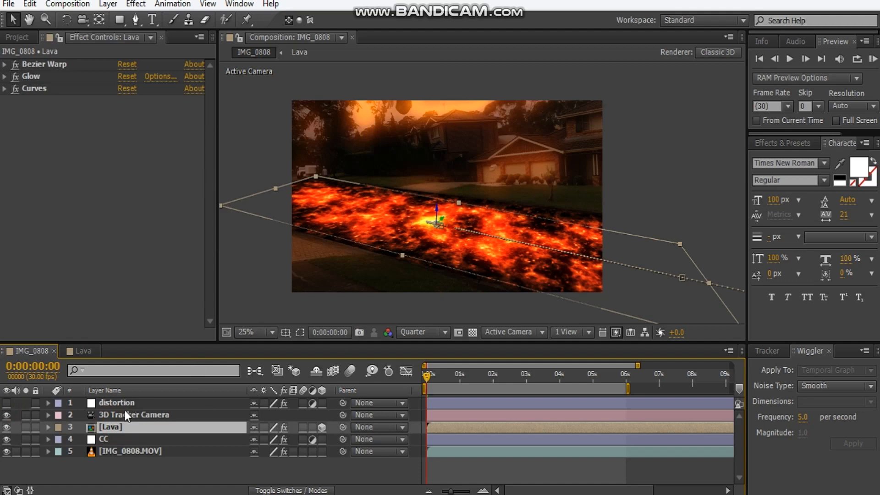
{"action": "key", "text": "ctrl+alt+y"}
{"action": "key", "text": "Return"}
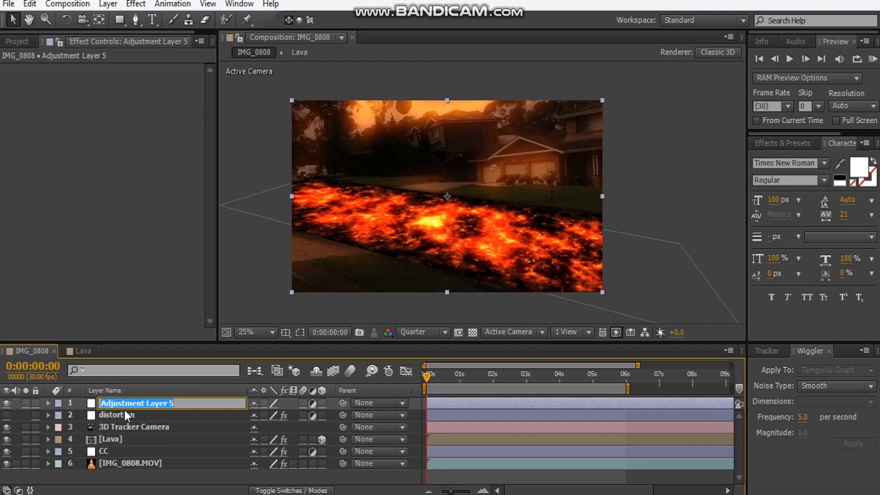
{"action": "type", "text": "V"}
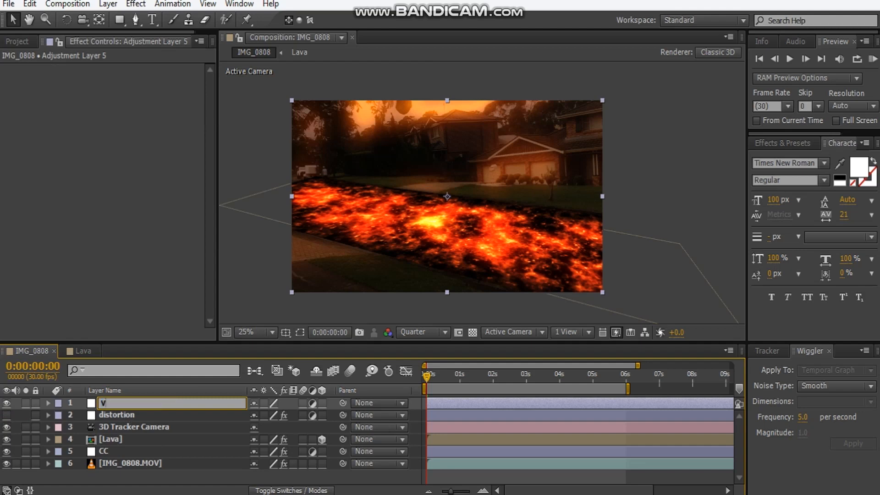
{"action": "type", "text": "Inget"}
{"action": "left_click", "coordinate": [126, 414]}
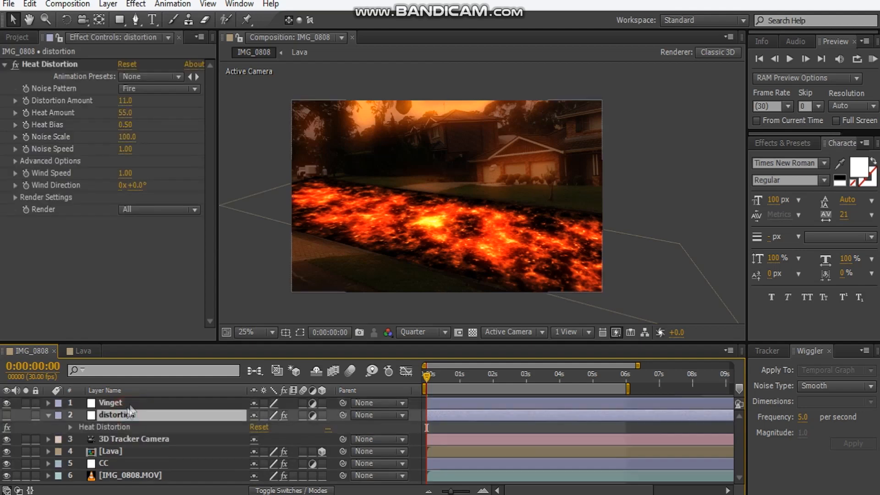
Correct the name of the new Vinget adjustment layer to Vingette
{"action": "left_click", "coordinate": [130, 405]}
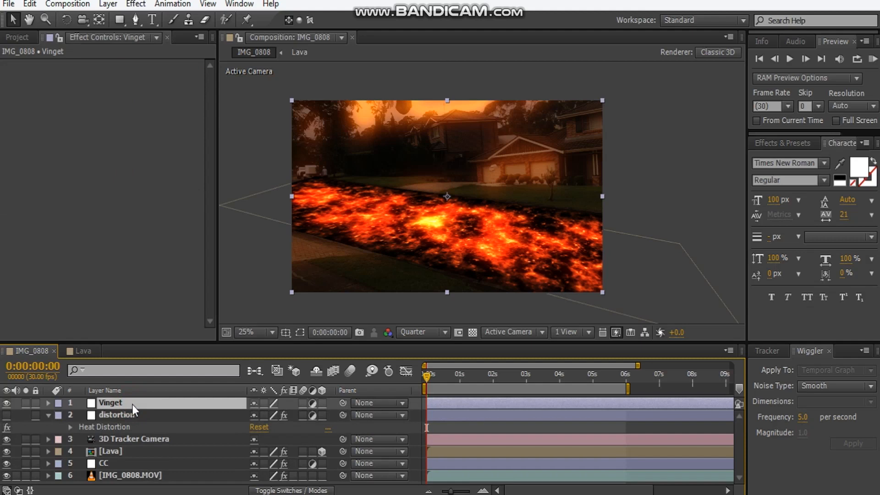
{"action": "key", "text": "Return"}
{"action": "type", "text": "Vingette"}
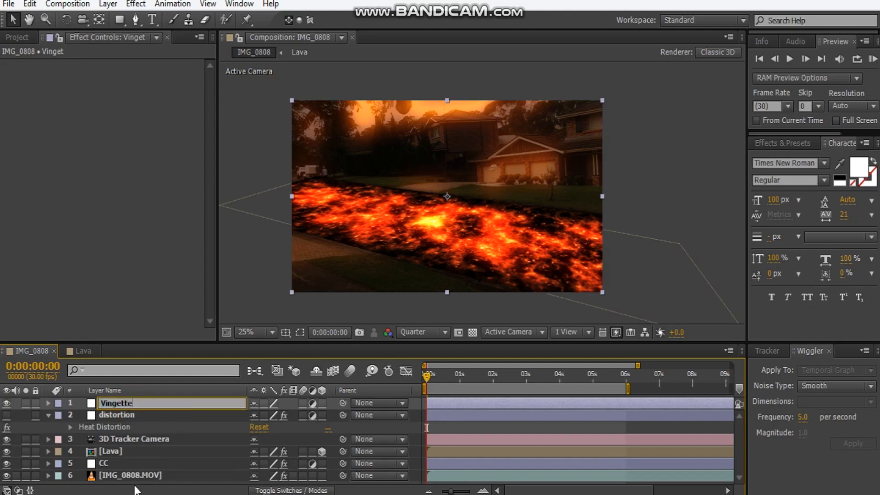
{"action": "key", "text": "Return"}
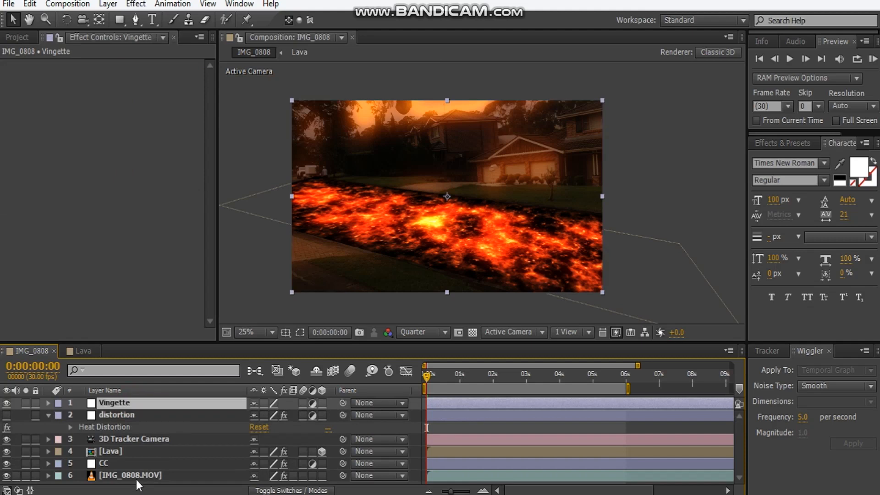
Add a Curves color correction effect to the Vingette adjustment layer
{"action": "right_click", "coordinate": [73, 200]}
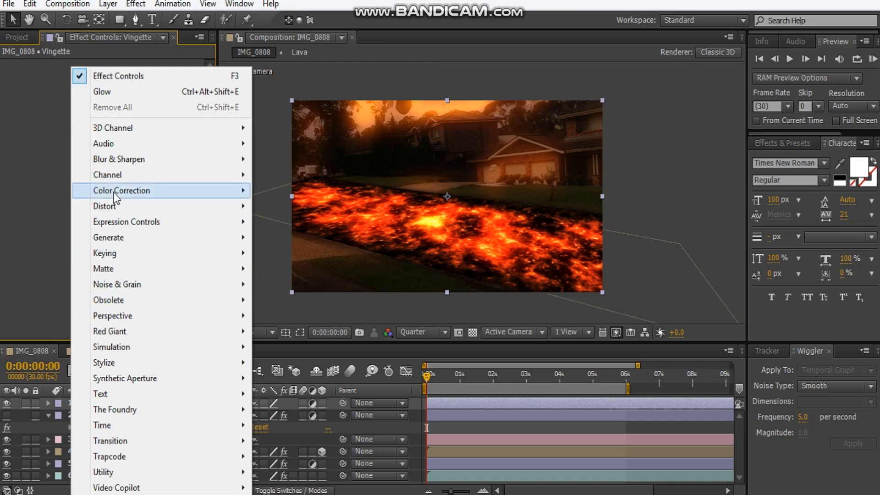
{"action": "mouse_move", "coordinate": [118, 190]}
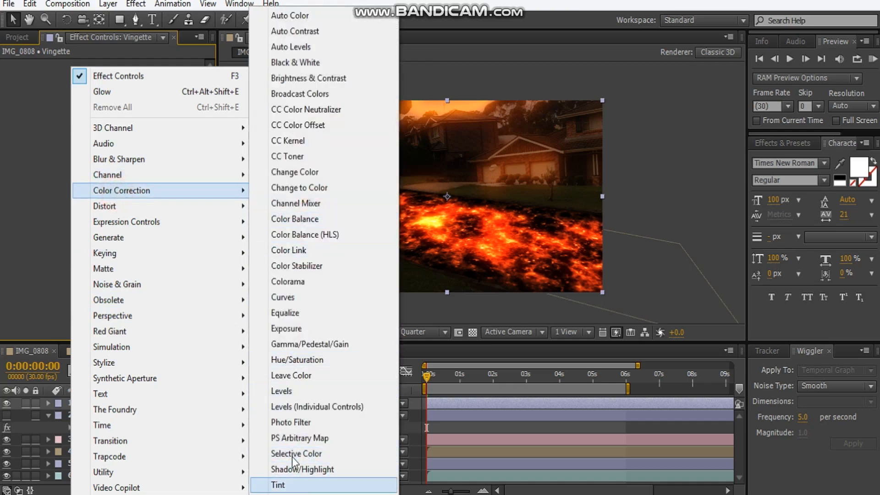
{"action": "left_click", "coordinate": [283, 297]}
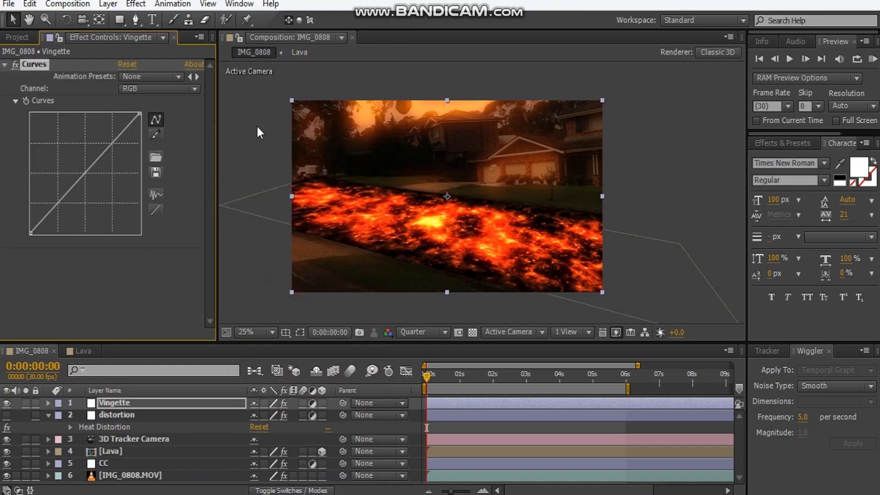
Add a full-frame elliptical mask to the Vingette layer and set its mask mode to Subtract
{"action": "left_click_drag", "start_coordinate": [120, 19], "coordinate": [161, 47]}
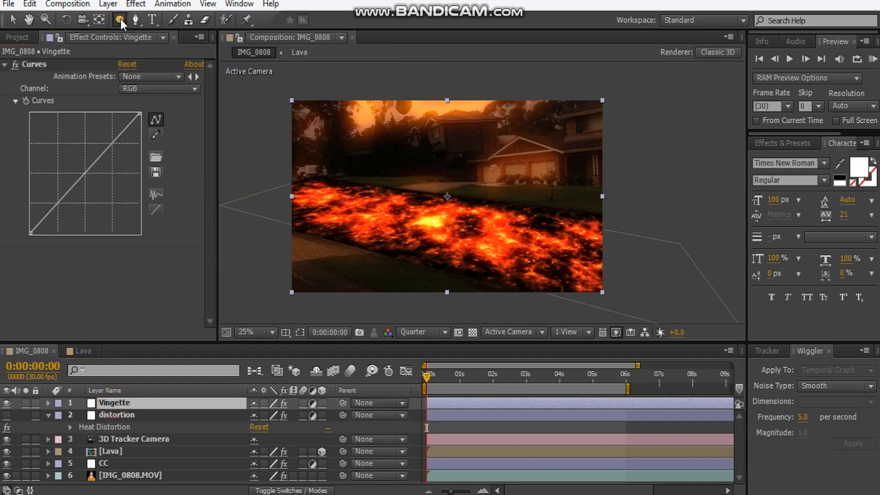
{"action": "double_click", "coordinate": [120, 19]}
{"action": "key", "text": "v"}
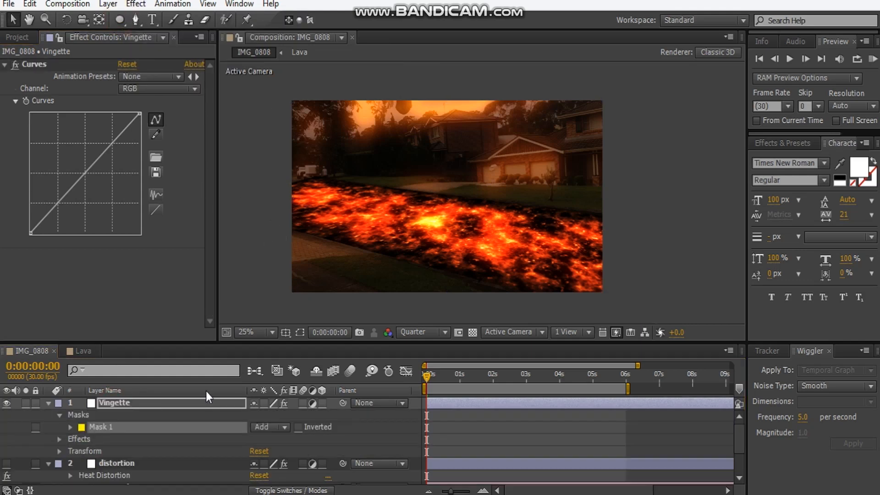
{"action": "left_click", "coordinate": [260, 428]}
{"action": "left_click", "coordinate": [277, 353]}
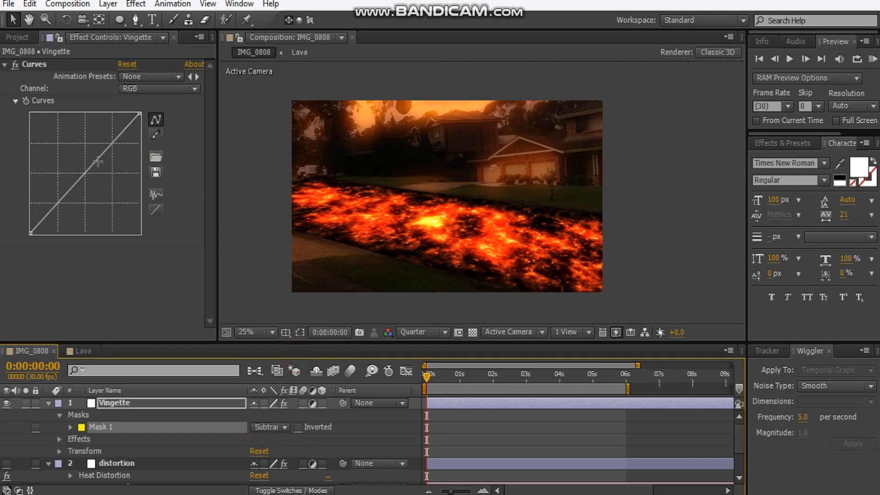
Pull the midpoint of the Vingette layer's RGB curve down to darken the edges, and feather the mask by 139 pixels
{"action": "left_click_drag", "start_coordinate": [86, 181], "coordinate": [87, 194]}
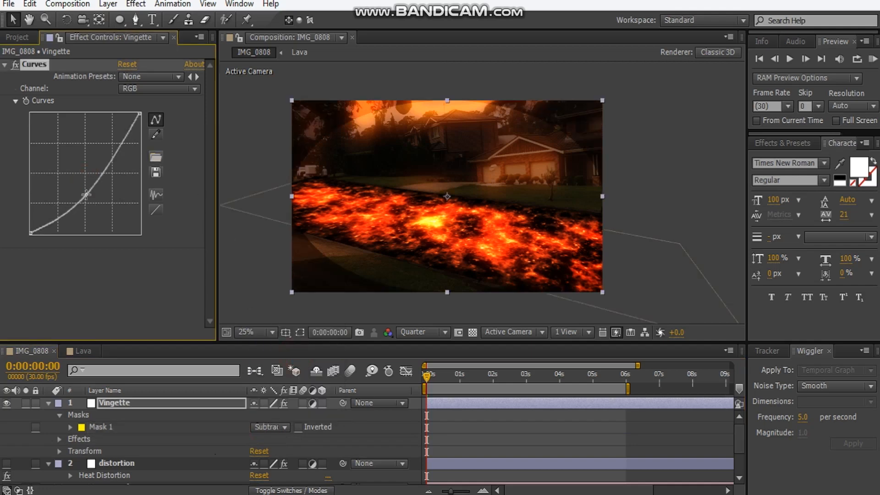
{"action": "key", "text": "f"}
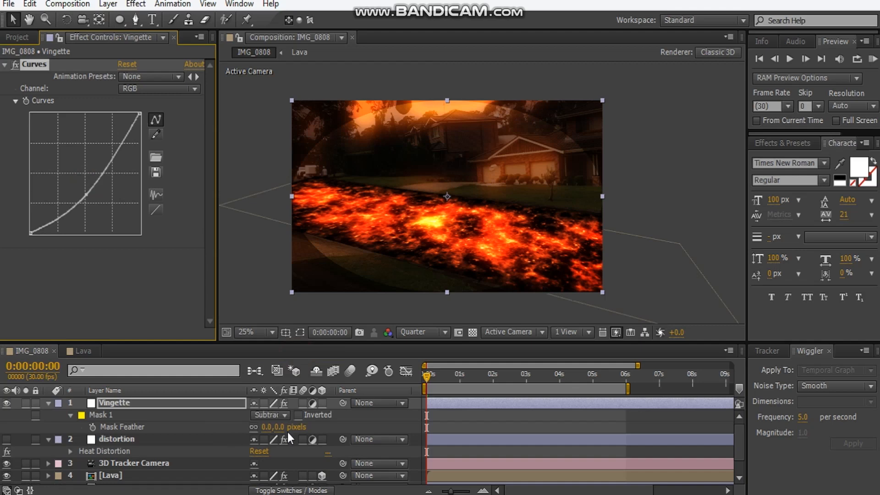
{"action": "left_click_drag", "start_coordinate": [277, 428], "coordinate": [359, 432]}
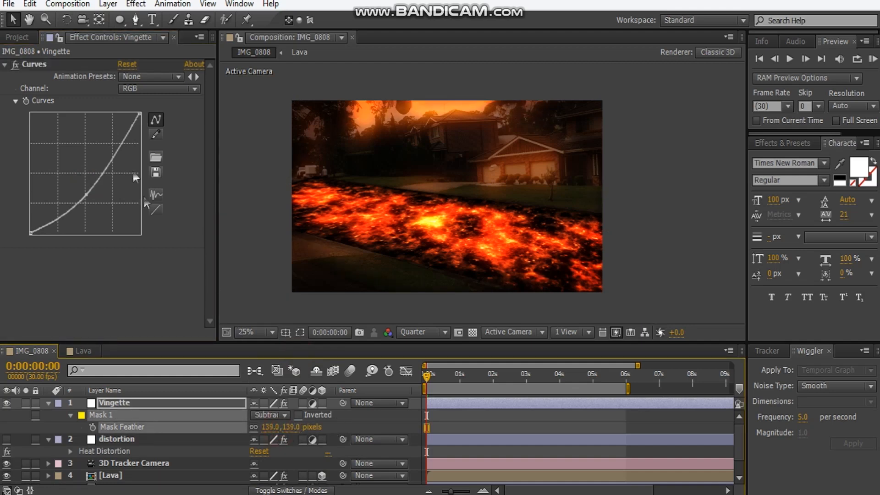
Lower the white point of the Vingette layer's RGB curve slightly and pull its midpoint down a little further
{"action": "left_click_drag", "start_coordinate": [137, 119], "coordinate": [139, 134]}
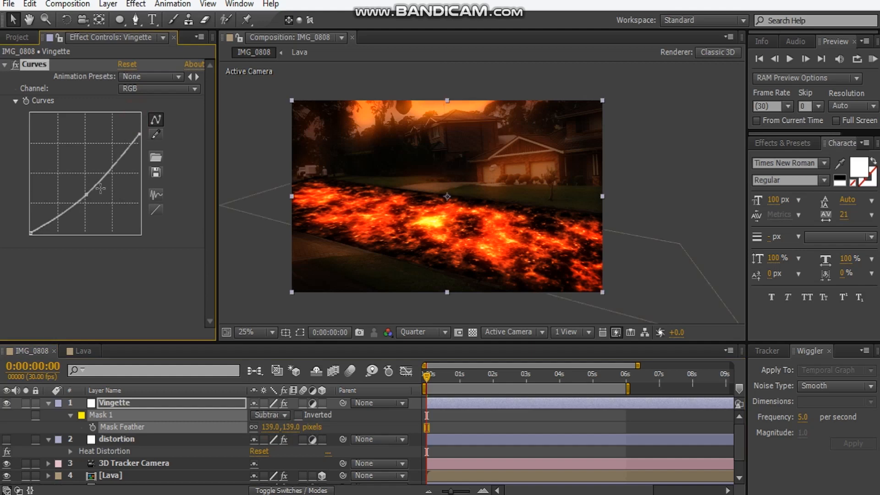
{"action": "left_click", "coordinate": [87, 196]}
{"action": "left_click_drag", "start_coordinate": [87, 200], "coordinate": [85, 197]}
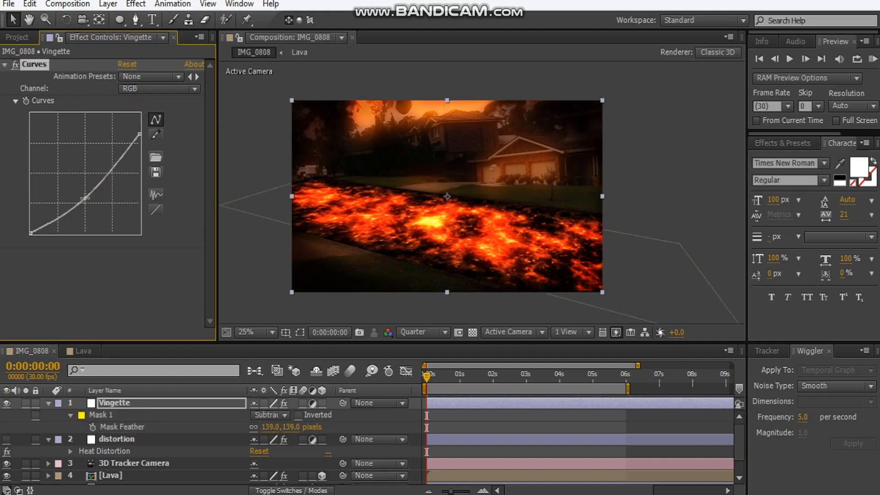
{"action": "left_click", "coordinate": [4, 64]}
{"action": "scroll", "coordinate": [539, 222], "scroll_direction": "up", "scroll_amount": 1}
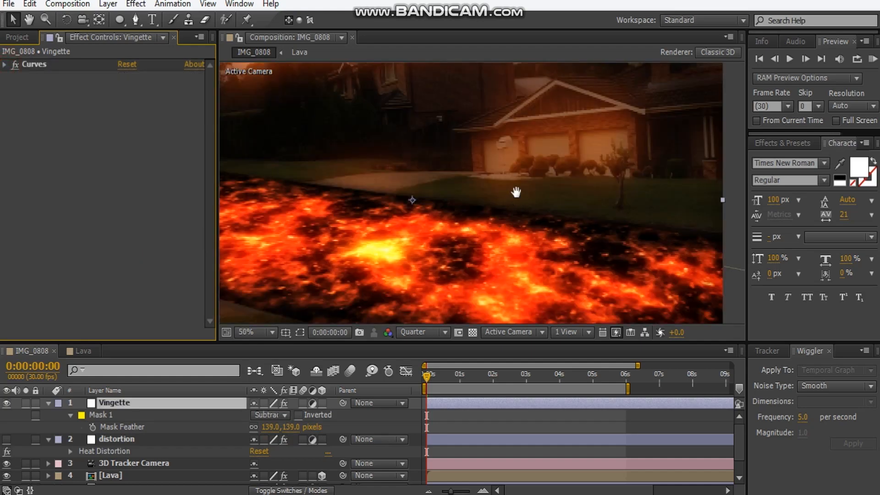
{"action": "left_click_drag", "start_coordinate": [515, 190], "coordinate": [564, 144]}
{"action": "scroll", "coordinate": [511, 185], "scroll_direction": "down", "scroll_amount": 1}
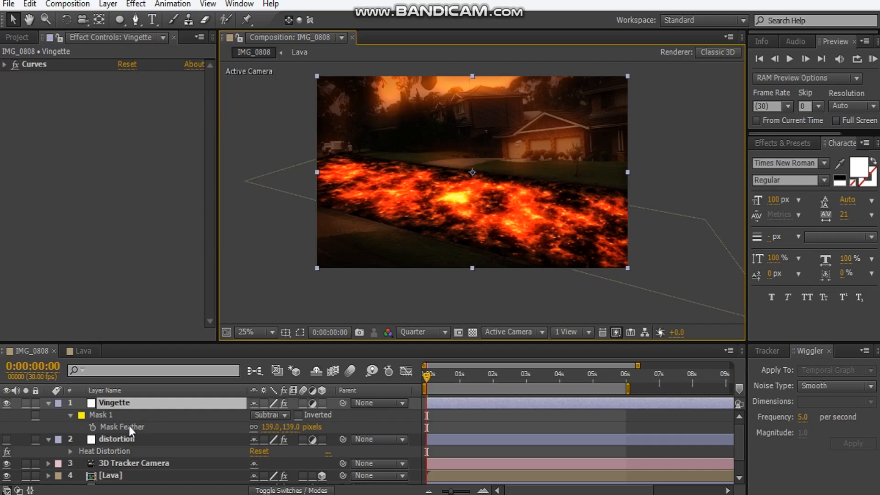
Create a black 1920 x 1080 solid named particles above the Vingette layer
{"action": "key", "text": "ctrl+y"}
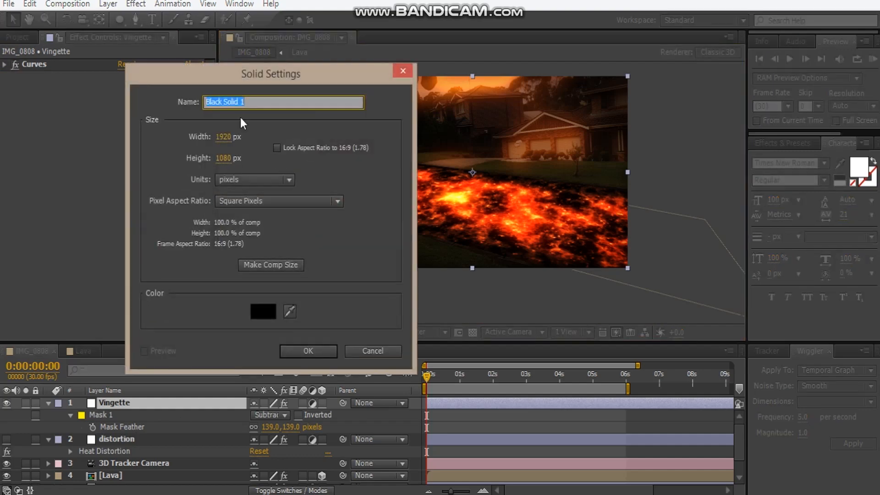
{"action": "type", "text": "particles"}
{"action": "key", "text": "Return"}
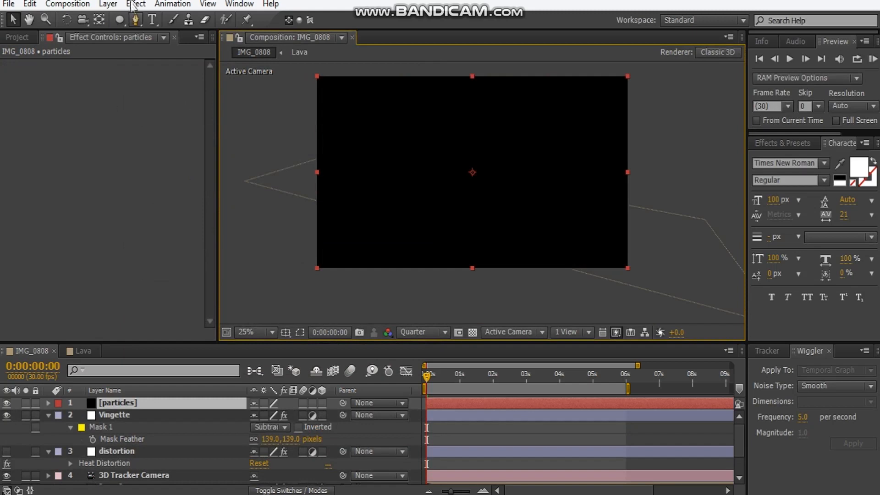
Apply the CC Particle World simulation effect to the particles layer and go to 0:00:01:06 to see the particles
{"action": "left_click", "coordinate": [108, 4]}
{"action": "mouse_move", "coordinate": [135, 4]}
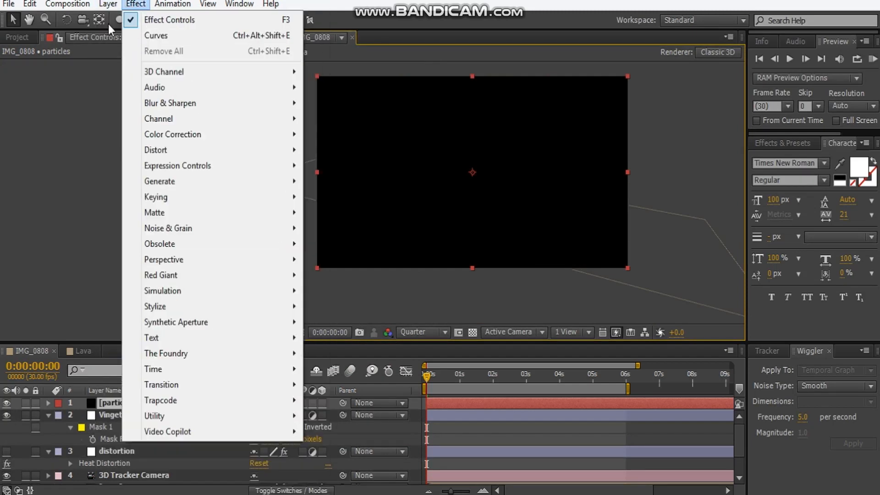
{"action": "left_click", "coordinate": [183, 285]}
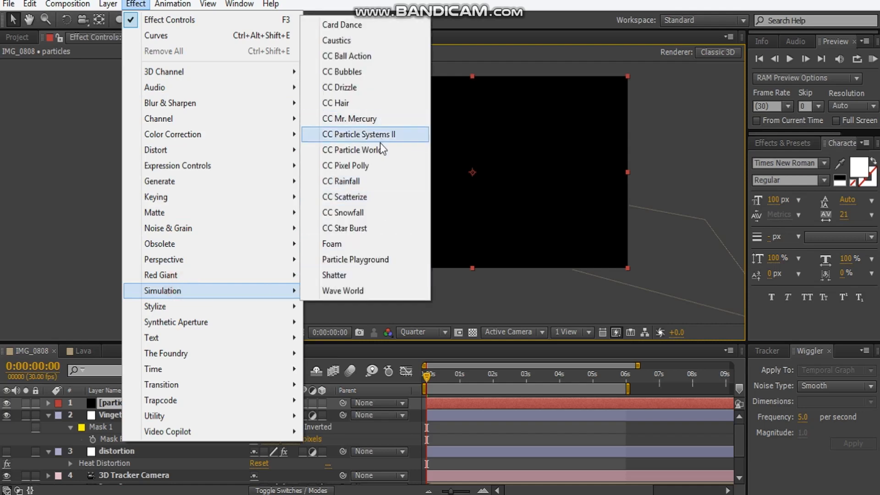
{"action": "left_click", "coordinate": [357, 150]}
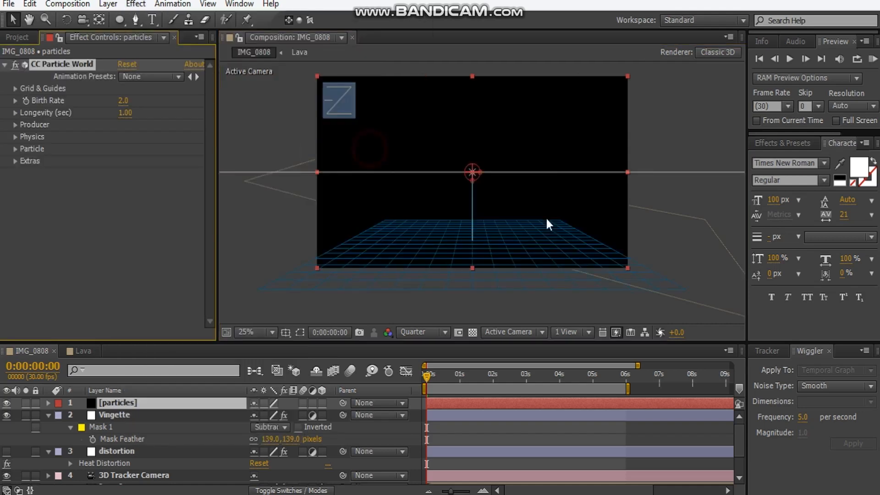
{"action": "left_click", "coordinate": [466, 375]}
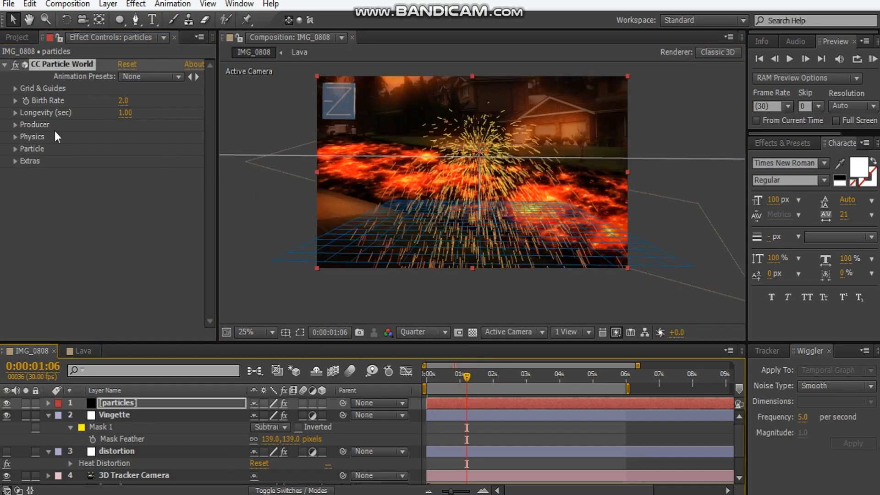
Spread the particle producer by setting its Radius X to 1.025, Radius Y to 1.065 and Radius Z to 1.035
{"action": "left_click", "coordinate": [15, 124]}
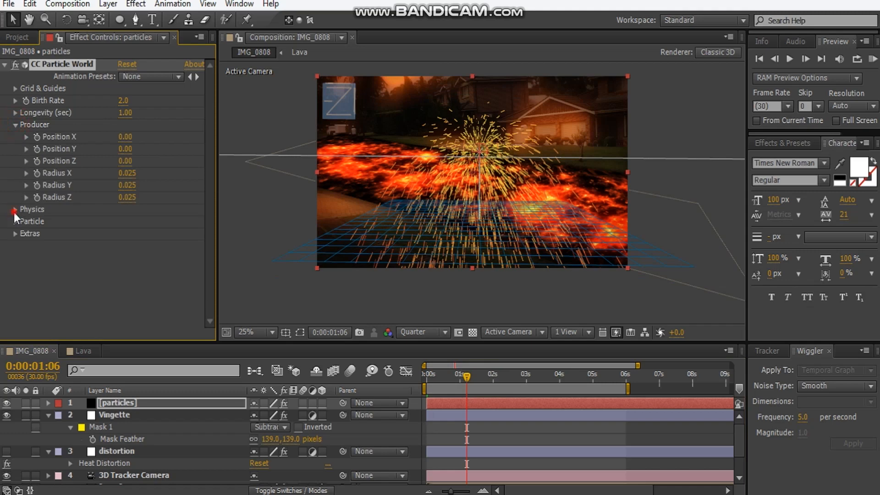
{"action": "left_click", "coordinate": [16, 209]}
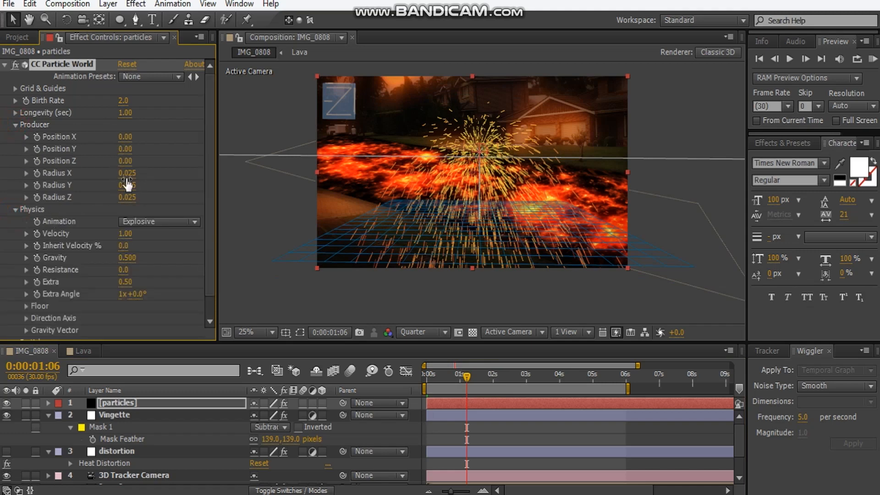
{"action": "left_click_drag", "start_coordinate": [182, 169], "coordinate": [180, 171]}
{"action": "left_click_drag", "start_coordinate": [130, 187], "coordinate": [195, 179]}
{"action": "left_click_drag", "start_coordinate": [124, 197], "coordinate": [187, 197]}
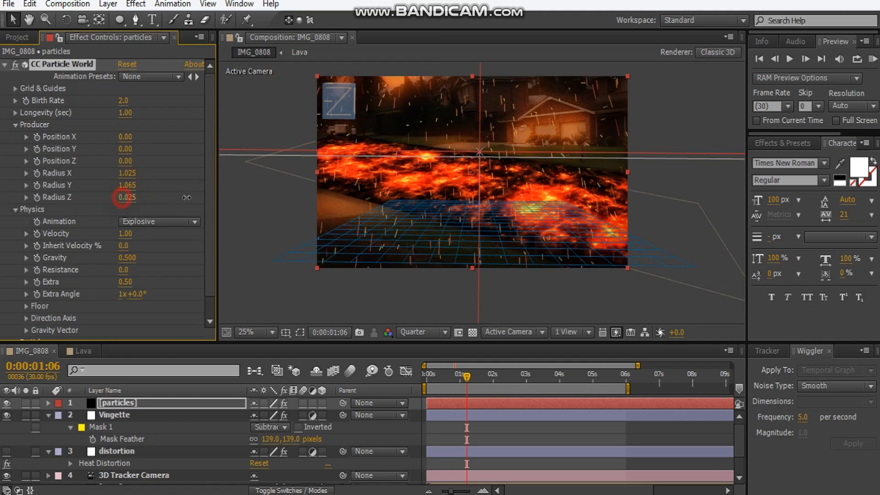
Set the particle physics to the Twirl animation with a velocity of 0.72 and a gravity of 0.1
{"action": "left_click", "coordinate": [147, 224]}
{"action": "left_click", "coordinate": [169, 305]}
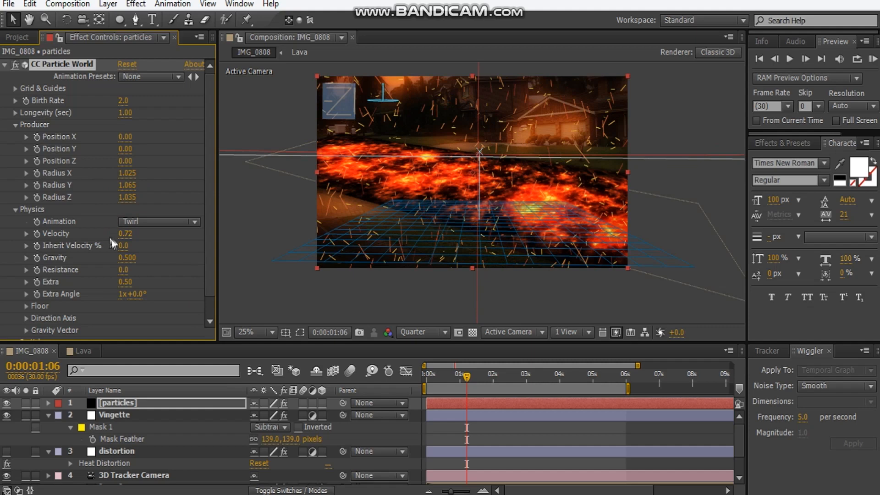
{"action": "left_click", "coordinate": [127, 258]}
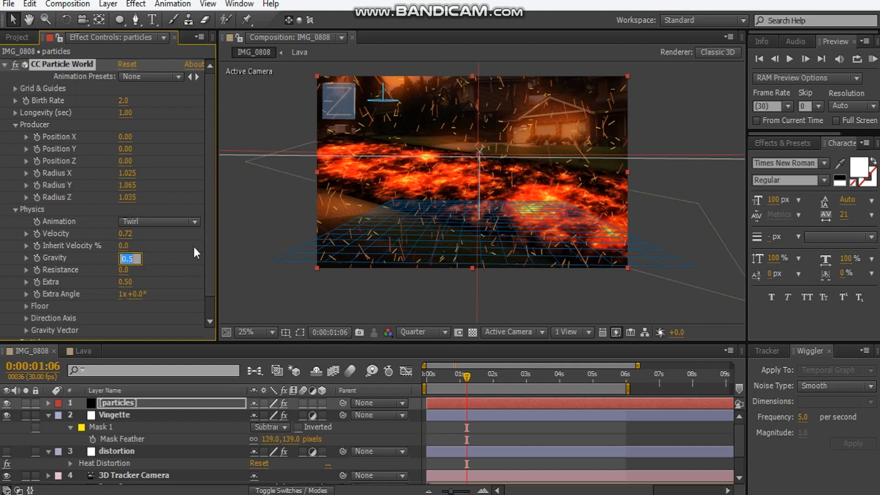
{"action": "type", "text": ".1"}
{"action": "key", "text": "Return"}
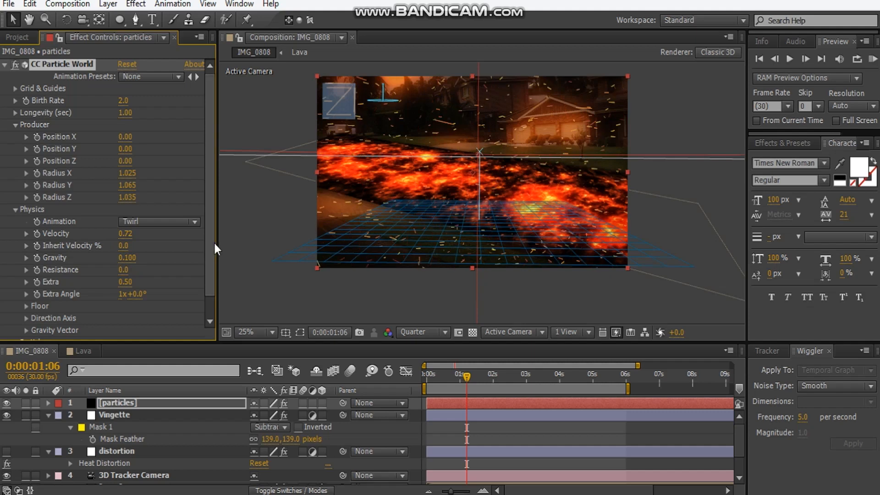
Set the particle type to TriPolygon with a Birth Size of 0.050 and a Death Size of 0.060
{"action": "left_click_drag", "start_coordinate": [213, 206], "coordinate": [212, 224]}
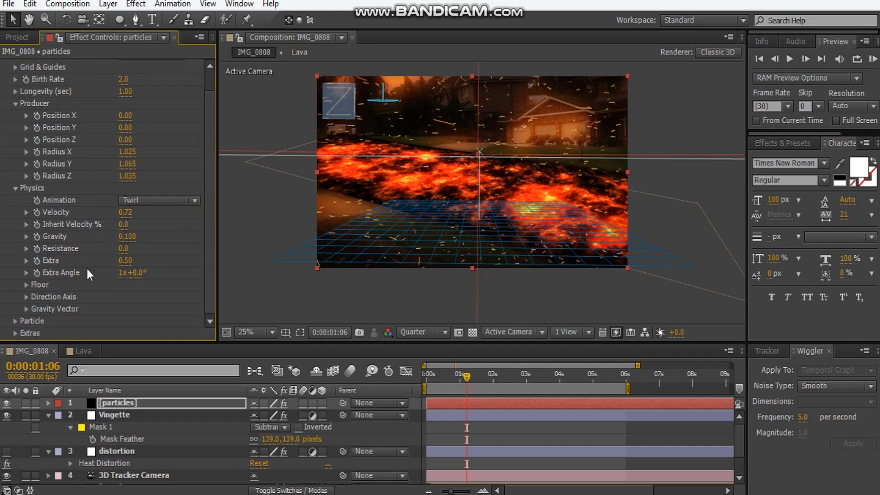
{"action": "scroll", "coordinate": [198, 243], "scroll_direction": "down", "scroll_amount": 5}
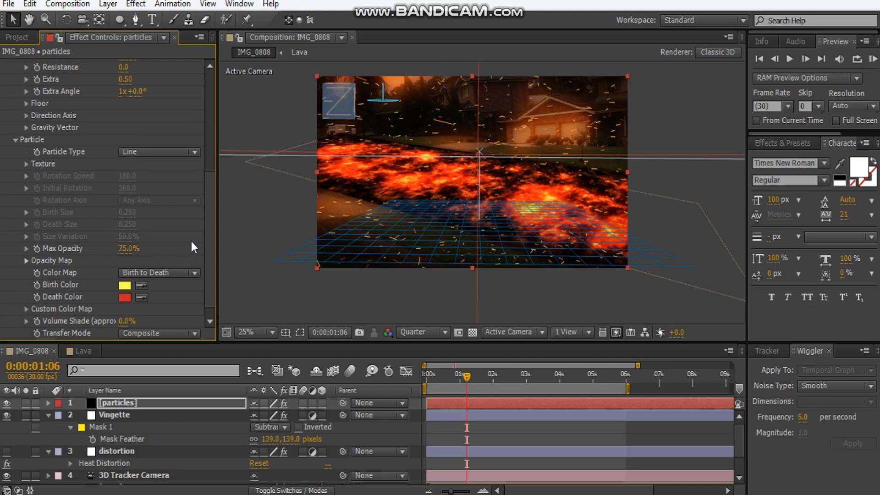
{"action": "left_click", "coordinate": [156, 151]}
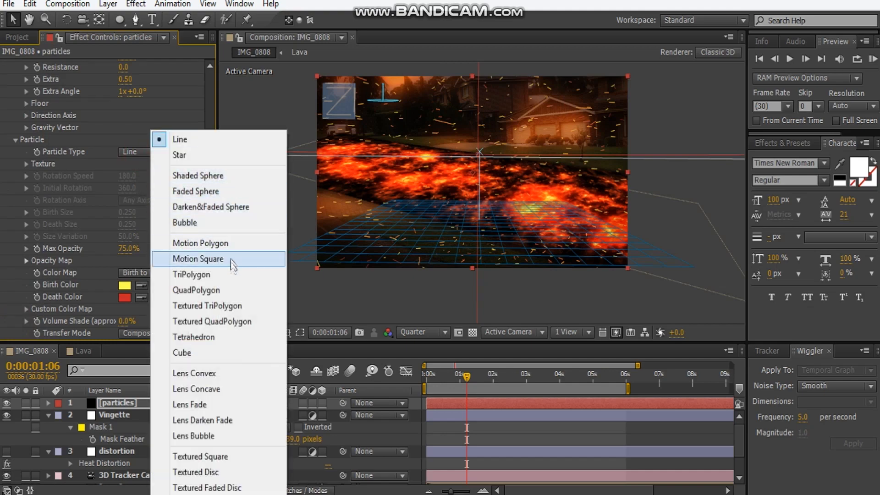
{"action": "left_click", "coordinate": [227, 274]}
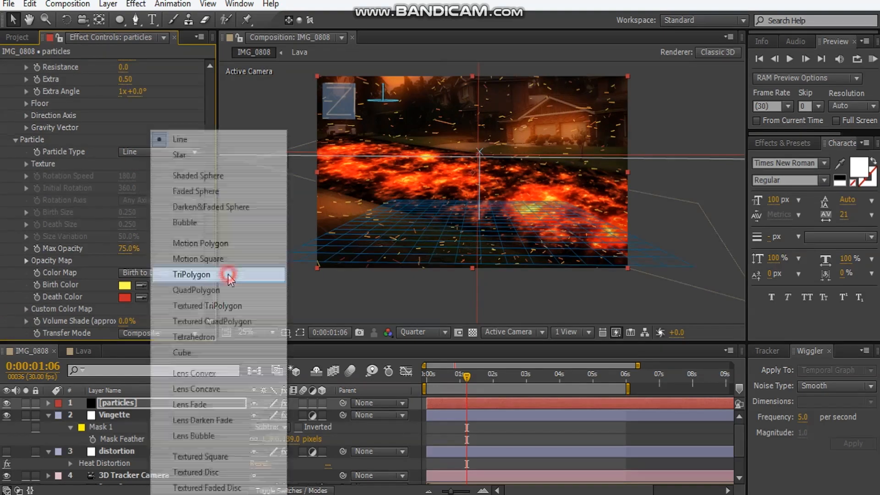
Reduce the producer radii to 0.715 in X, 0.545 in Y and 0.705 in Z, and review the particle settings
{"action": "scroll", "coordinate": [190, 264], "scroll_direction": "up", "scroll_amount": 1}
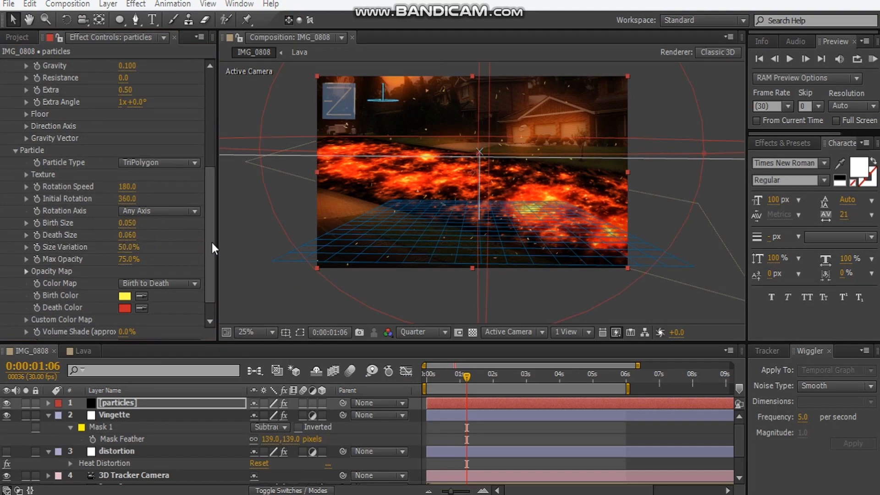
{"action": "left_click_drag", "start_coordinate": [212, 243], "coordinate": [206, 107]}
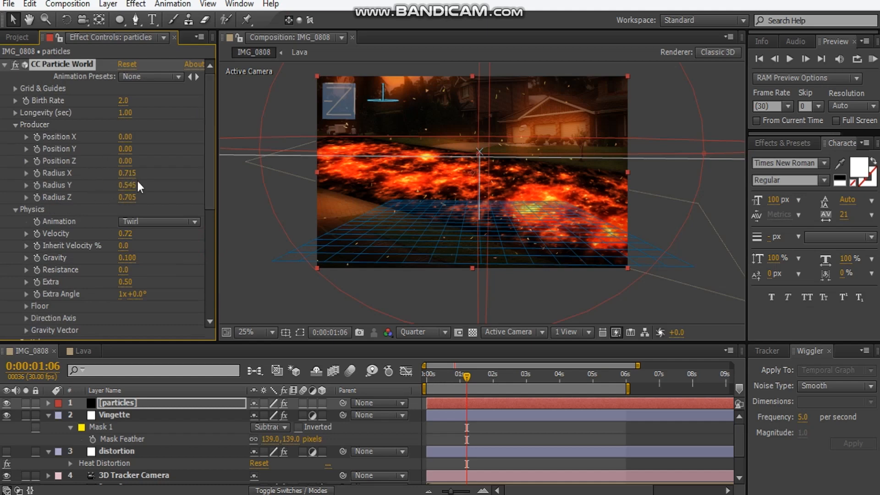
{"action": "left_click_drag", "start_coordinate": [210, 134], "coordinate": [210, 265]}
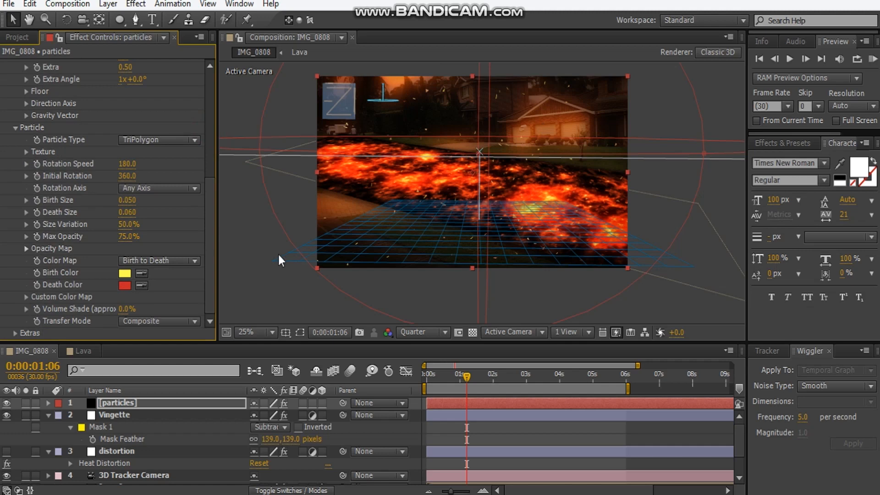
{"action": "scroll", "coordinate": [499, 218], "scroll_direction": "up", "scroll_amount": 2}
{"action": "scroll", "coordinate": [500, 218], "scroll_direction": "down", "scroll_amount": 4}
{"action": "scroll", "coordinate": [143, 105], "scroll_direction": "up", "scroll_amount": 10}
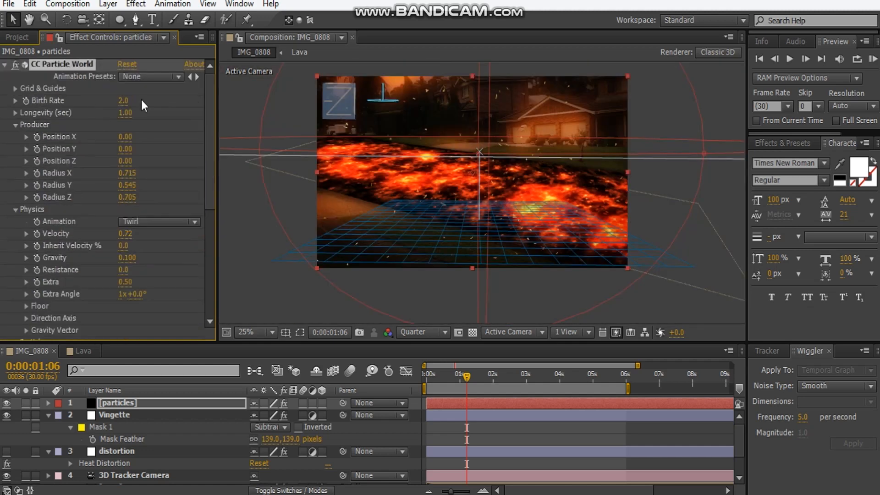
Hide the CC Particle World grid and collapse the effect's settings
{"action": "left_click", "coordinate": [16, 89]}
{"action": "left_click", "coordinate": [122, 150]}
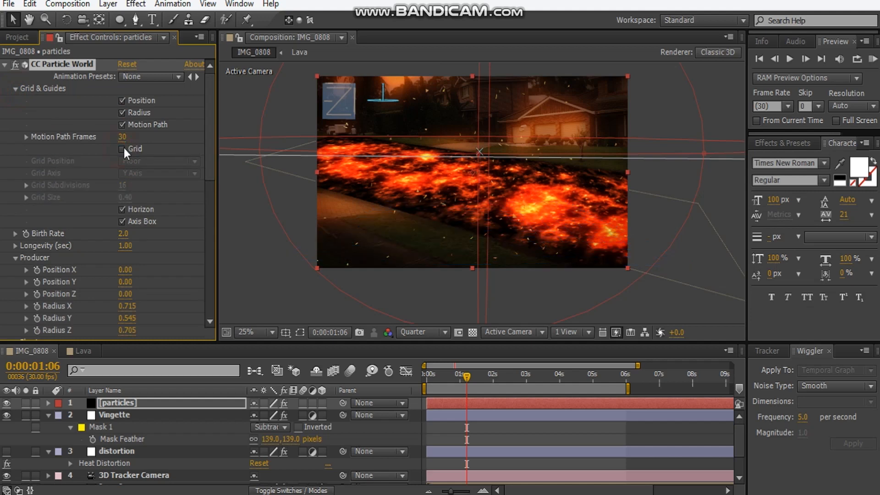
{"action": "left_click", "coordinate": [5, 65]}
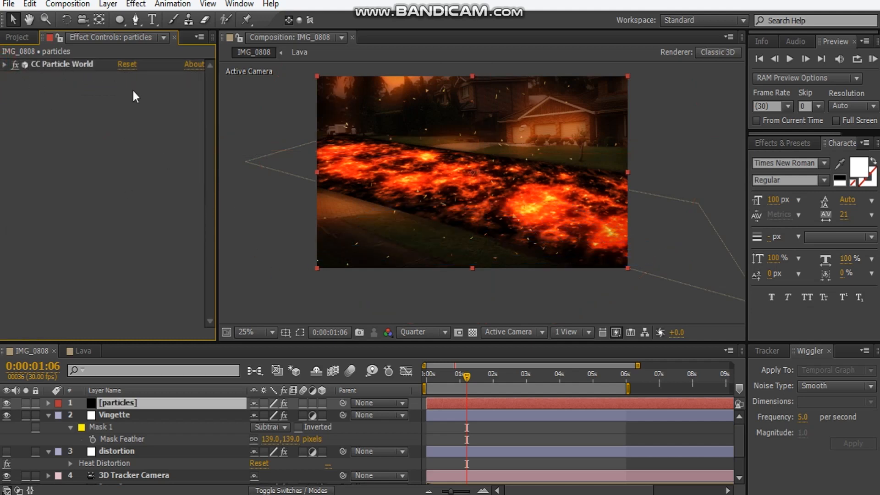
Shift the particles layer earlier in time so particles already fill the first frame, and scrub through the shot to check them
{"action": "scroll", "coordinate": [549, 191], "scroll_direction": "up", "scroll_amount": 2}
{"action": "left_click_drag", "start_coordinate": [549, 190], "coordinate": [524, 228]}
{"action": "scroll", "coordinate": [523, 229], "scroll_direction": "down", "scroll_amount": 2}
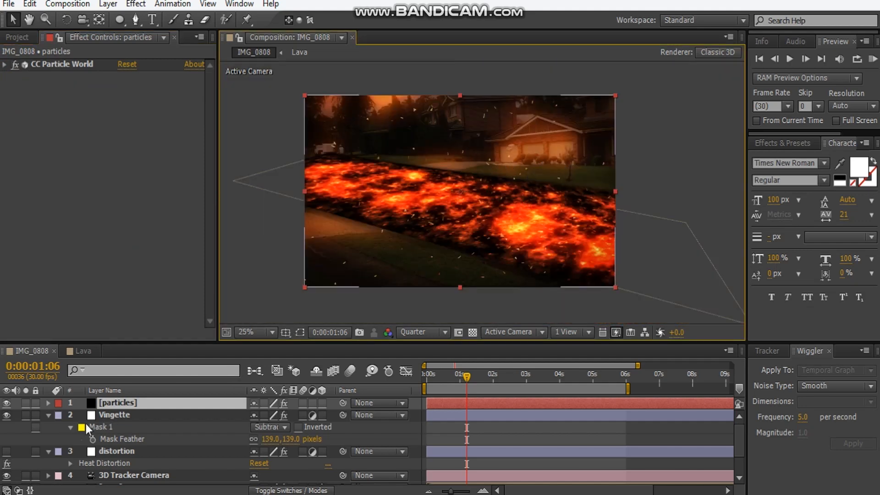
{"action": "left_click_drag", "start_coordinate": [461, 378], "coordinate": [439, 381]}
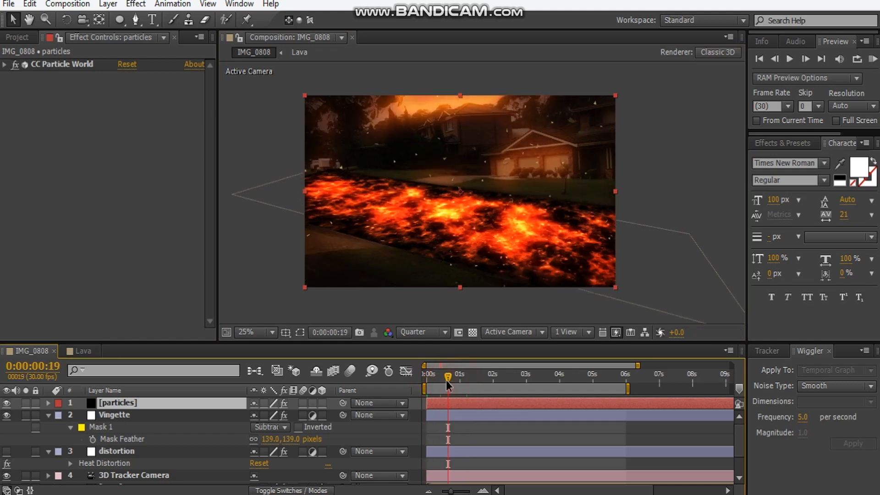
{"action": "left_click", "coordinate": [448, 380]}
{"action": "left_click", "coordinate": [461, 380]}
{"action": "key", "text": "Home"}
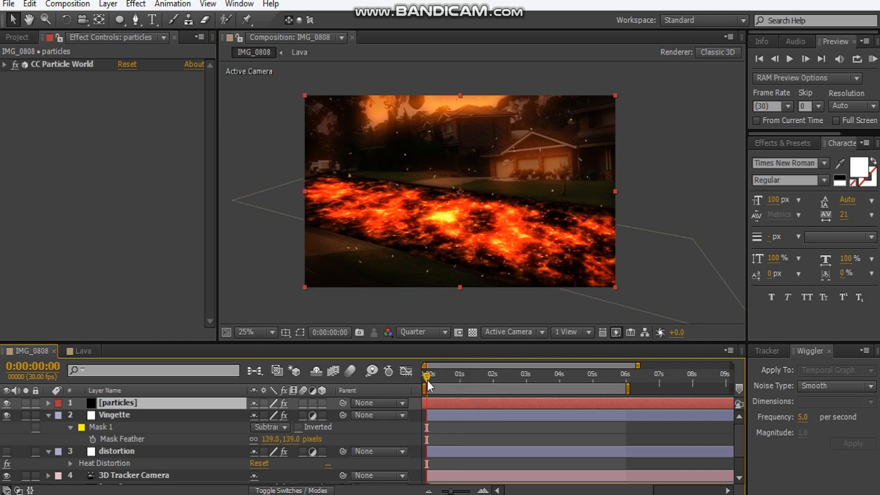
{"action": "mouse_move", "coordinate": [427, 380]}
{"action": "left_mouse_down"}
{"action": "mouse_move", "coordinate": [472, 375]}
{"action": "mouse_move", "coordinate": [541, 385]}
{"action": "mouse_move", "coordinate": [438, 381]}
{"action": "left_mouse_up"}
{"action": "left_click", "coordinate": [516, 377]}
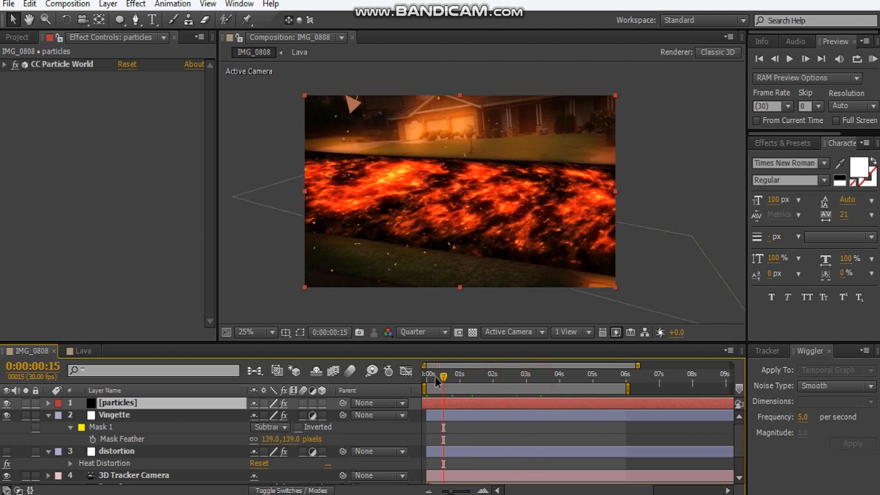
Reorder the layers to distortion, Vingette, particles from the top down, and make the distortion layer visible again
{"action": "left_click_drag", "start_coordinate": [151, 406], "coordinate": [146, 465]}
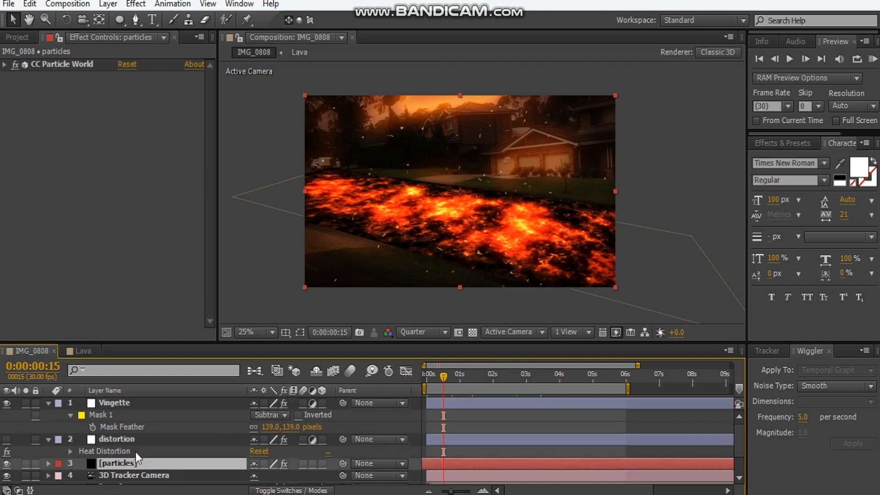
{"action": "left_click", "coordinate": [49, 403]}
{"action": "left_click_drag", "start_coordinate": [108, 406], "coordinate": [139, 434]}
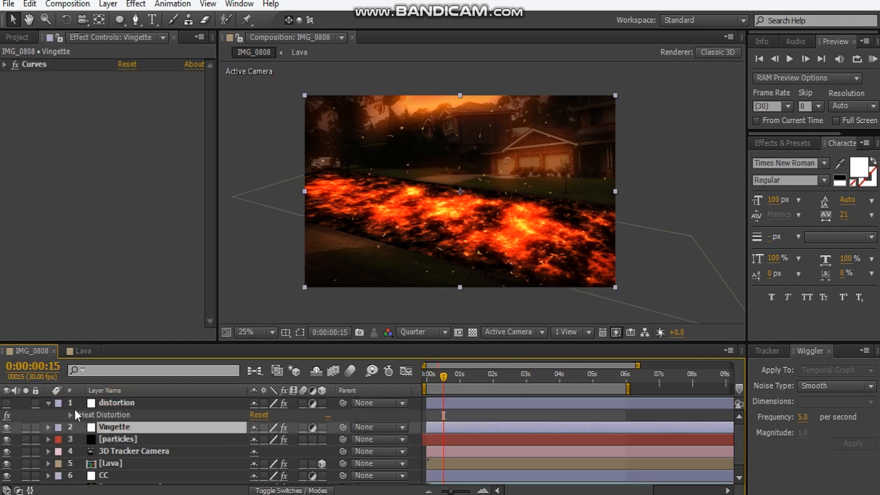
{"action": "left_click", "coordinate": [49, 403]}
{"action": "left_click", "coordinate": [6, 403]}
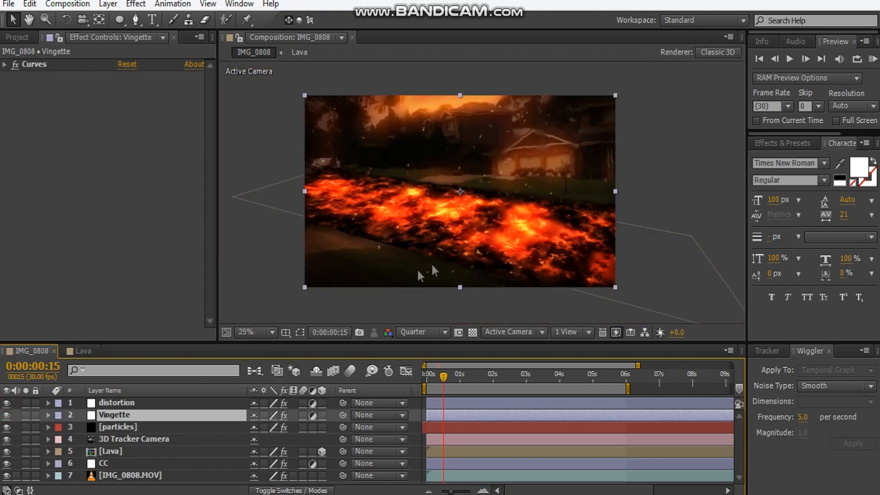
Examine the heat distortion over the lava up close and review the distortion layer's Heat Distortion settings
{"action": "scroll", "coordinate": [480, 256], "scroll_direction": "up", "scroll_amount": 2}
{"action": "left_click_drag", "start_coordinate": [479, 255], "coordinate": [460, 182]}
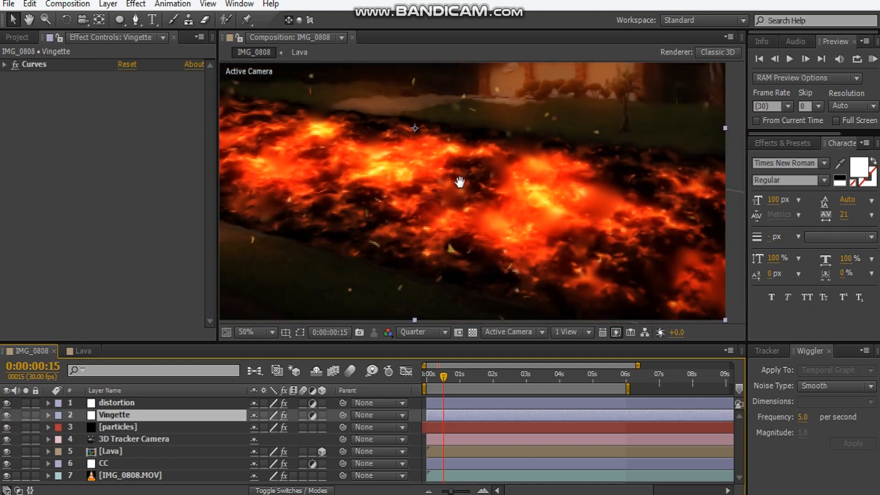
{"action": "left_click", "coordinate": [123, 403]}
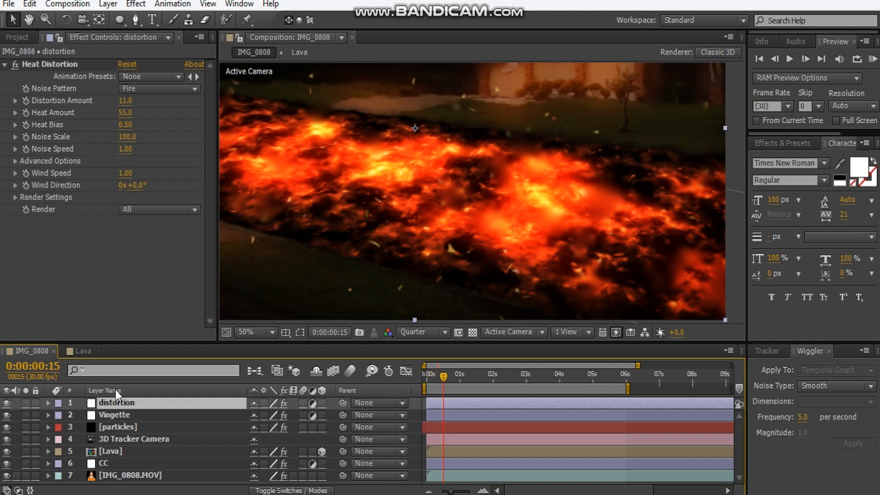
{"action": "scroll", "coordinate": [483, 197], "scroll_direction": "down", "scroll_amount": 2}
{"action": "left_click_drag", "start_coordinate": [482, 222], "coordinate": [491, 190]}
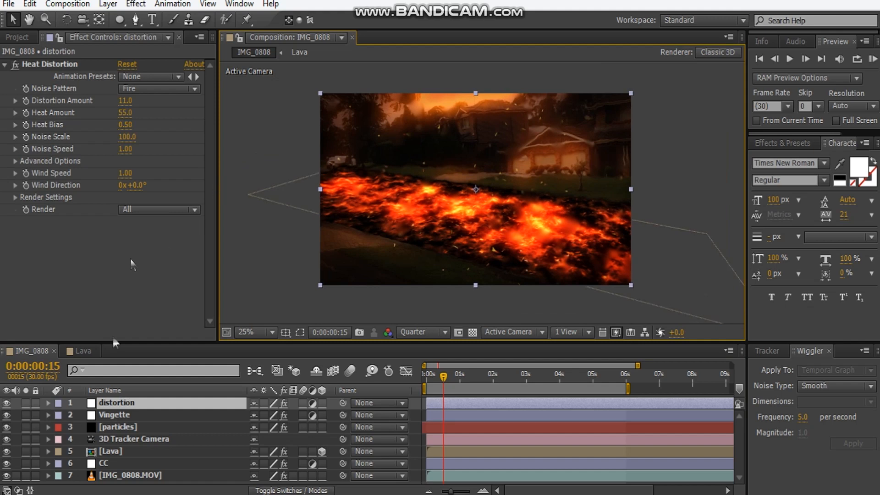
Create an adjustment layer named CC and place it directly below the distortion layer
{"action": "key", "text": "ctrl+alt+y"}
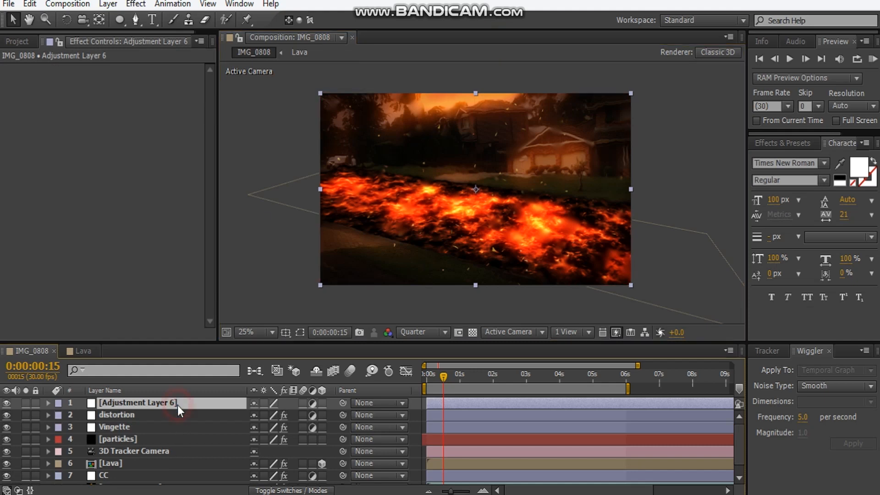
{"action": "key", "text": "Return"}
{"action": "type", "text": "CC"}
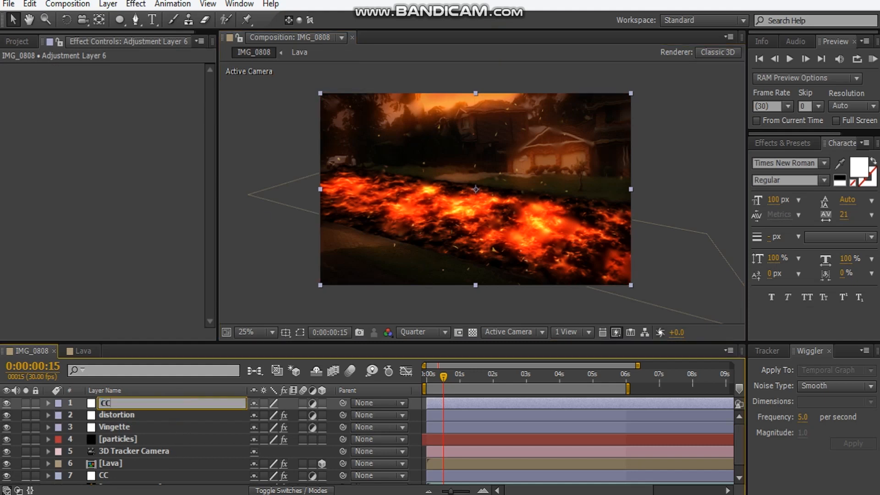
{"action": "left_click", "coordinate": [172, 408]}
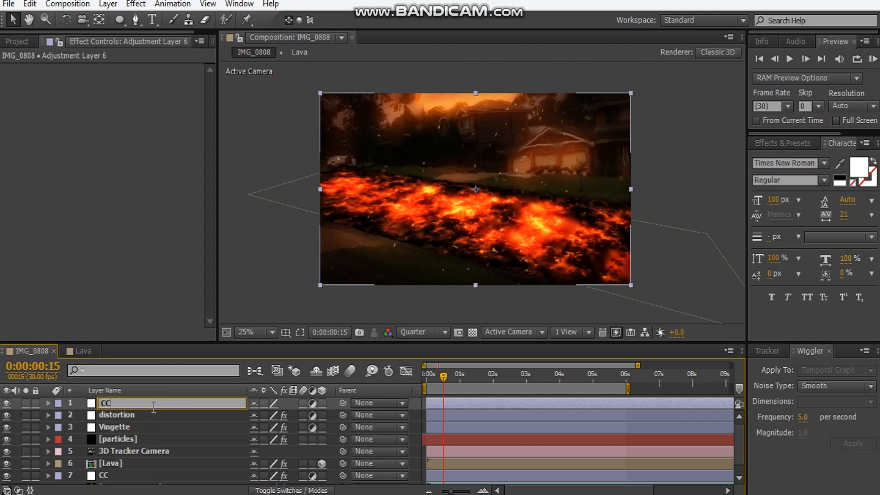
{"action": "key", "text": "Return"}
{"action": "left_click_drag", "start_coordinate": [153, 408], "coordinate": [153, 421]}
Apply Curves to the new CC adjustment layer and shape a gentle S-curve with lowered shadows and raised highlights
{"action": "right_click", "coordinate": [77, 163]}
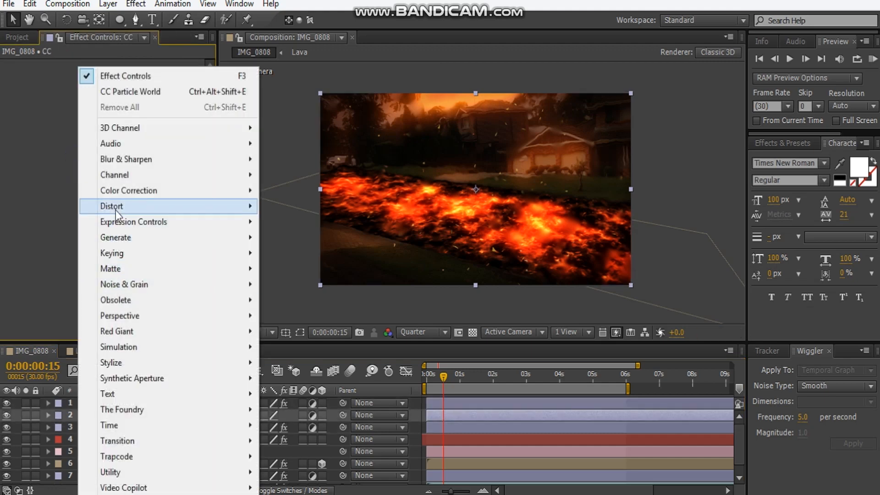
{"action": "mouse_move", "coordinate": [116, 210]}
{"action": "mouse_move", "coordinate": [120, 191]}
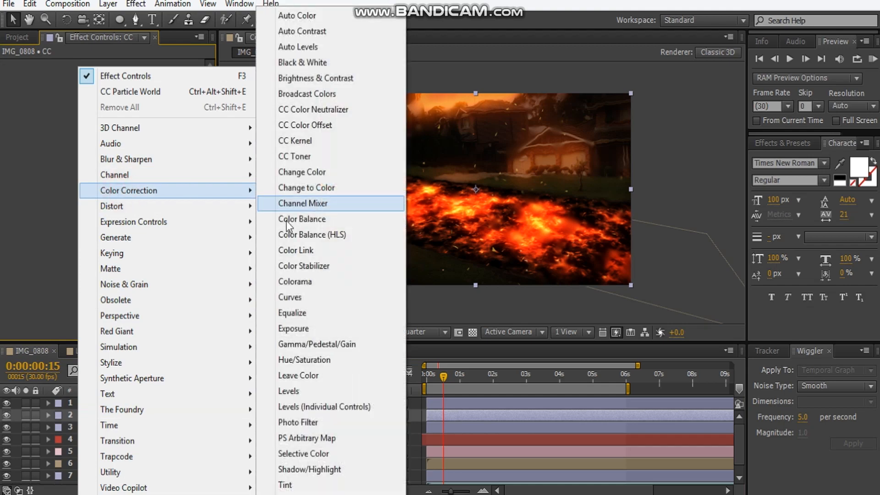
{"action": "left_click", "coordinate": [303, 300]}
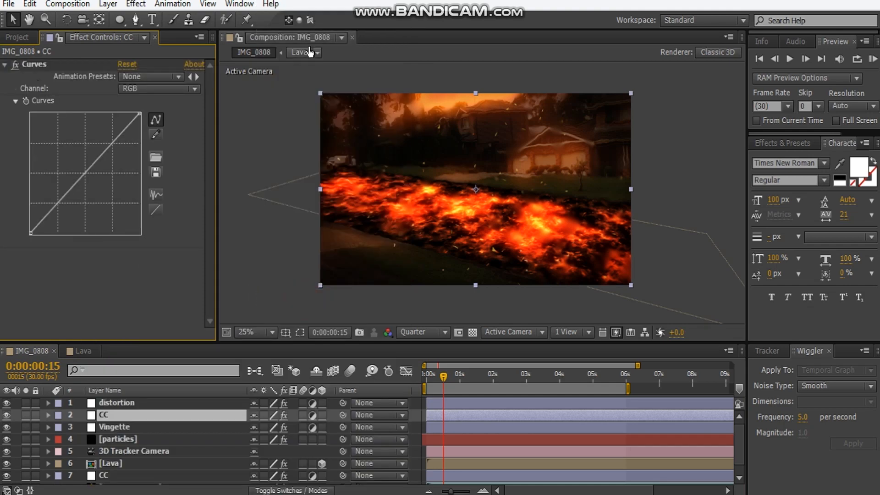
{"action": "left_click_drag", "start_coordinate": [81, 181], "coordinate": [74, 194]}
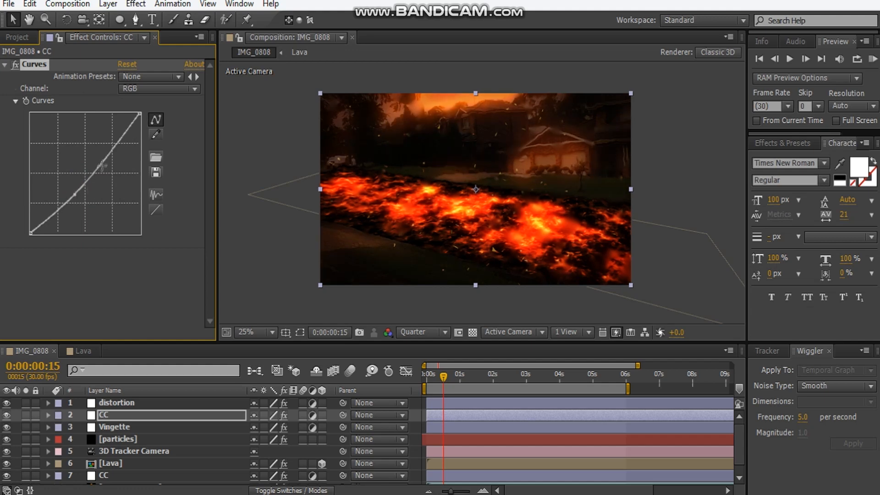
{"action": "left_click_drag", "start_coordinate": [74, 195], "coordinate": [71, 196]}
{"action": "left_click_drag", "start_coordinate": [106, 166], "coordinate": [102, 156]}
Add a Glow effect to the CC layer with a glow radius of 307 and a glow intensity of 0.8
{"action": "right_click", "coordinate": [41, 296]}
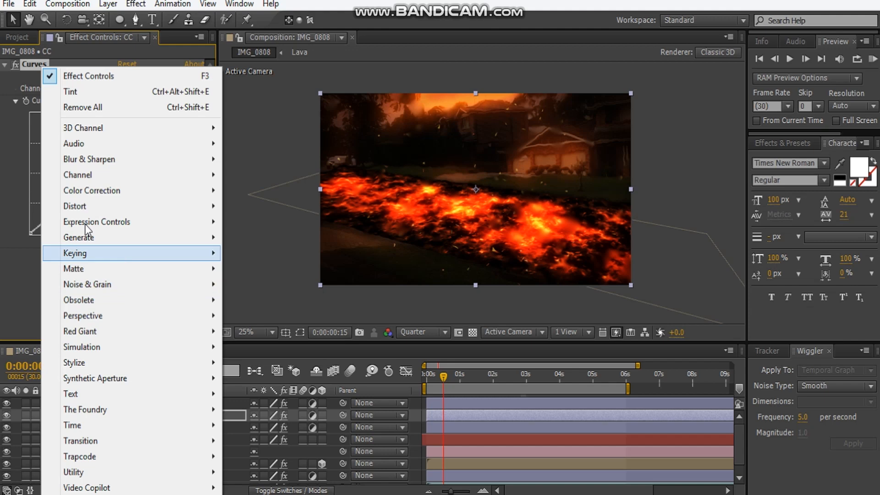
{"action": "mouse_move", "coordinate": [69, 362]}
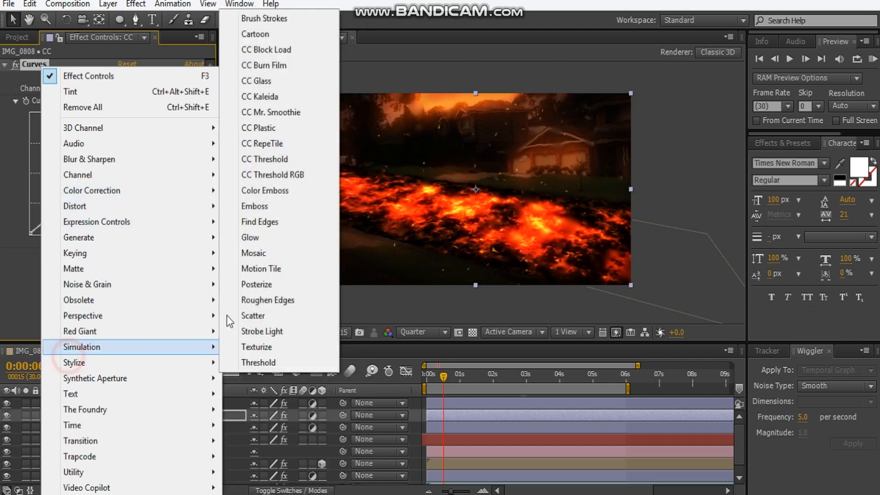
{"action": "left_click", "coordinate": [250, 238]}
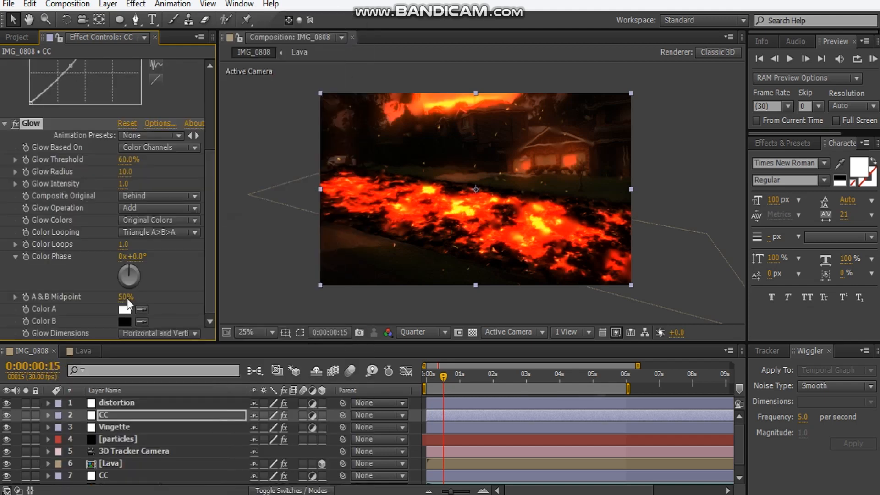
{"action": "left_click_drag", "start_coordinate": [127, 172], "coordinate": [204, 179]}
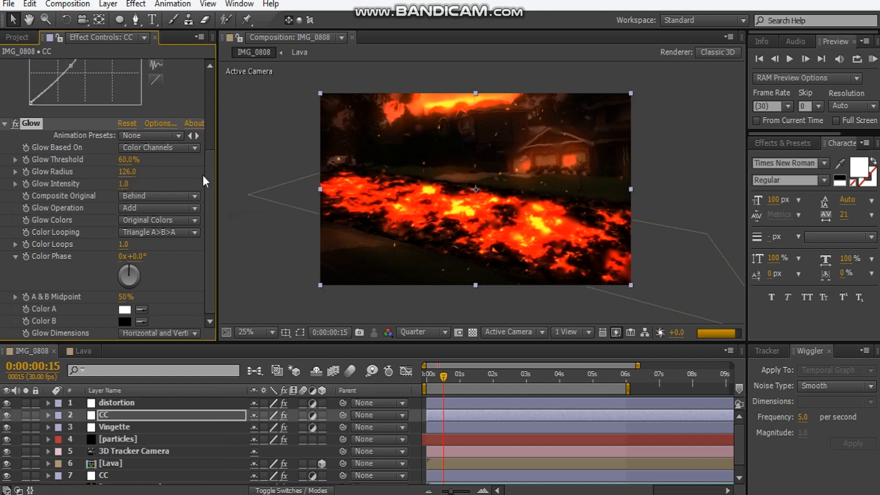
{"action": "left_click_drag", "start_coordinate": [130, 172], "coordinate": [216, 172]}
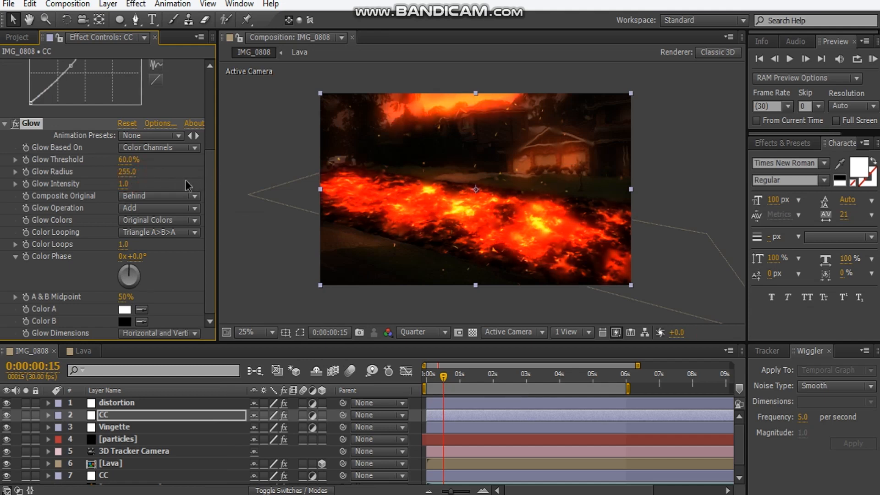
{"action": "left_click", "coordinate": [284, 221]}
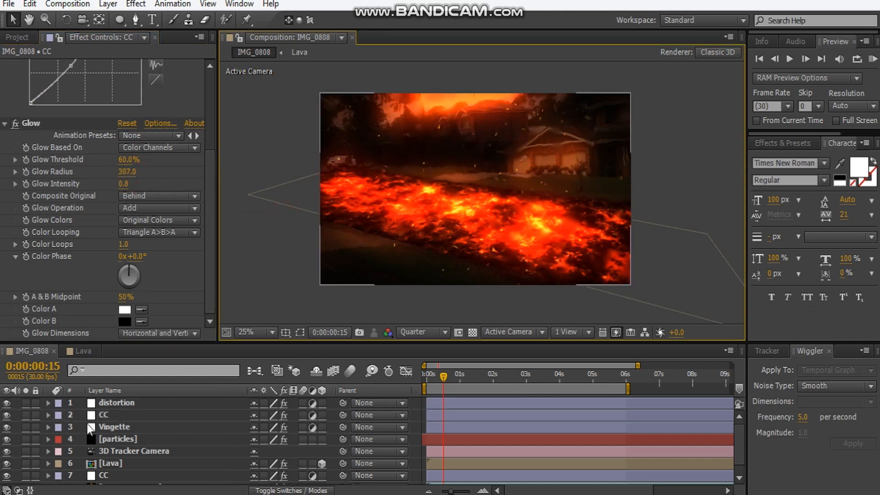
Review the distortion layer's Heat Distortion settings and inspect the graded lava shot in the composition view
{"action": "left_click", "coordinate": [170, 401]}
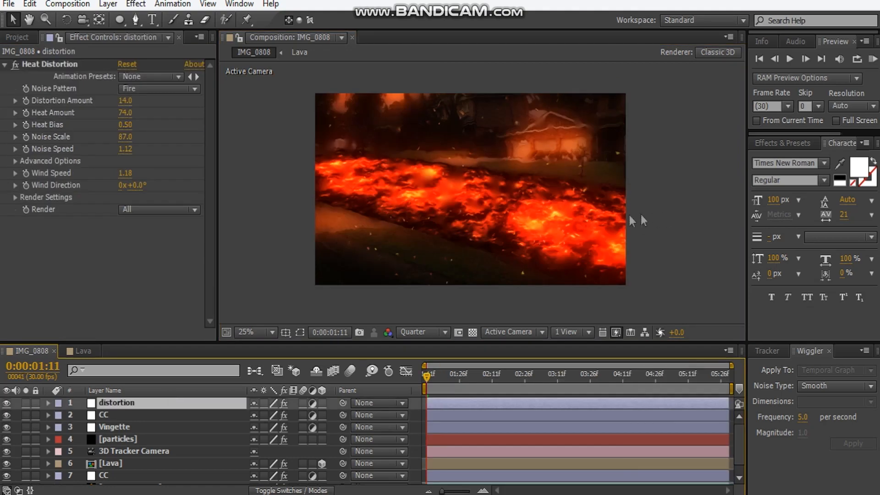
{"action": "left_click_drag", "start_coordinate": [546, 206], "coordinate": [541, 193]}
{"action": "scroll", "coordinate": [497, 197], "scroll_direction": "up", "scroll_amount": 2}
{"action": "scroll", "coordinate": [496, 197], "scroll_direction": "down", "scroll_amount": 2}
{"action": "mouse_move", "coordinate": [492, 206]}
{"action": "left_mouse_down"}
{"action": "mouse_move", "coordinate": [492, 215]}
{"action": "mouse_move", "coordinate": [498, 207]}
{"action": "left_mouse_up"}
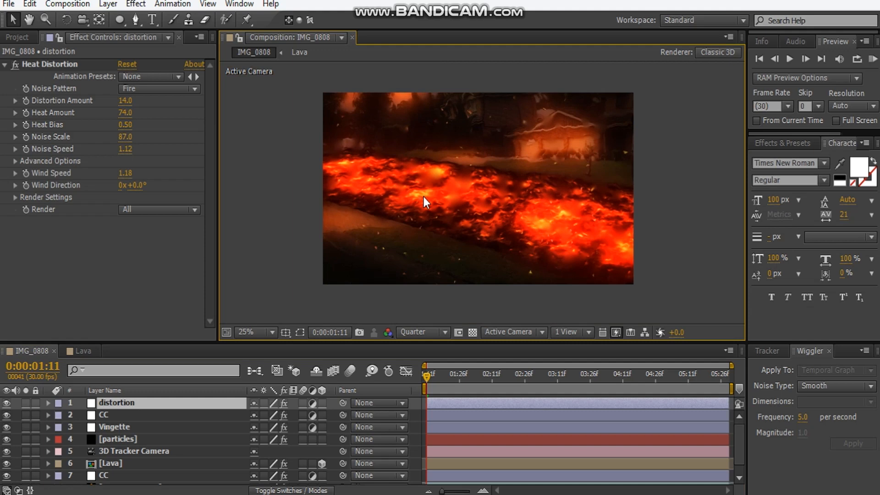
{"action": "left_click", "coordinate": [3, 65]}
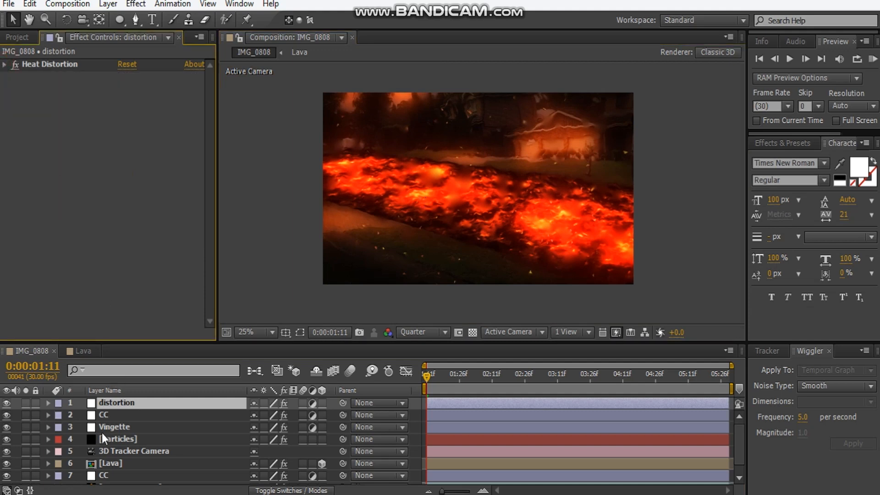
Apply Turbulent Displace to the Lava layer with a size of 31 and an amount of 88
{"action": "left_click", "coordinate": [111, 464]}
{"action": "right_click", "coordinate": [53, 222]}
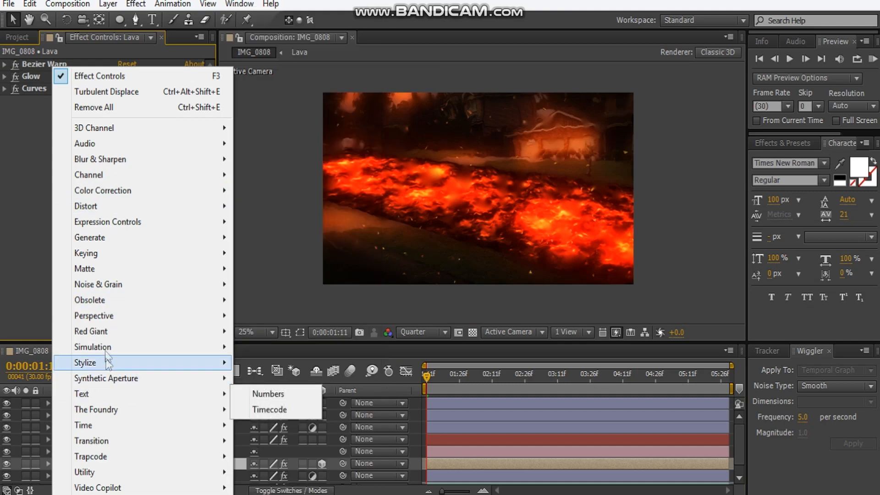
{"action": "mouse_move", "coordinate": [97, 207]}
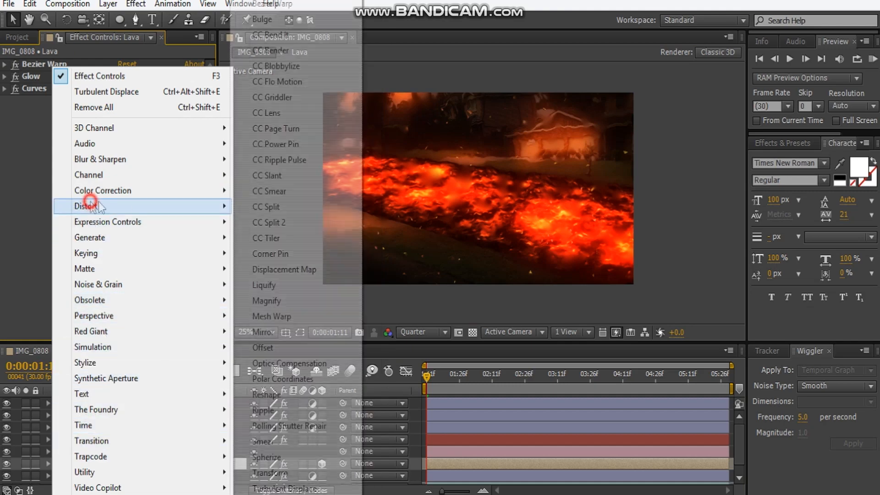
{"action": "left_click", "coordinate": [279, 488]}
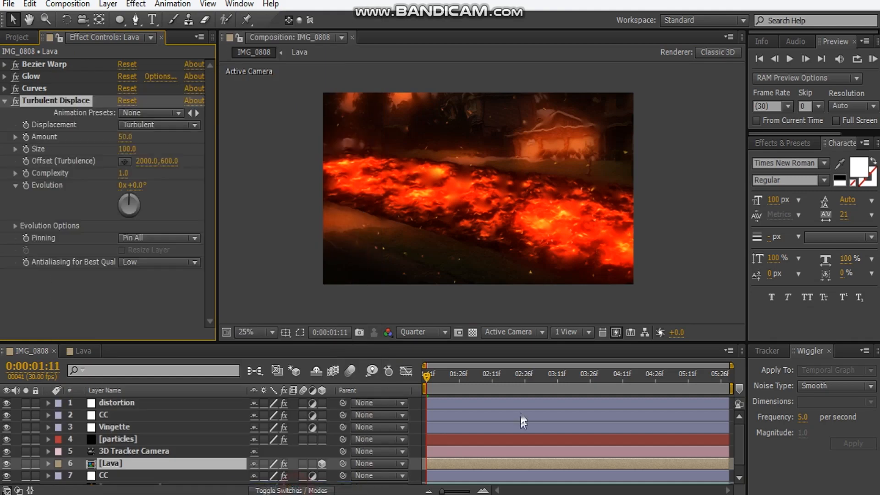
{"action": "left_click", "coordinate": [126, 148]}
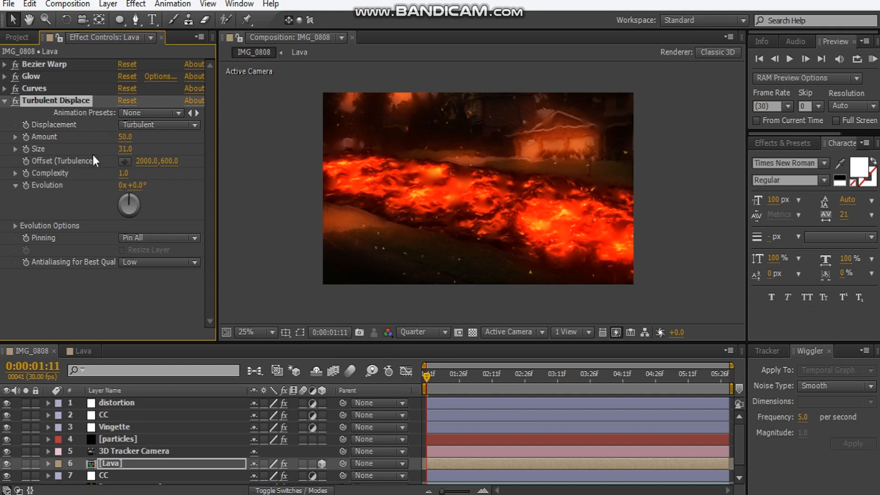
{"action": "left_click", "coordinate": [126, 139]}
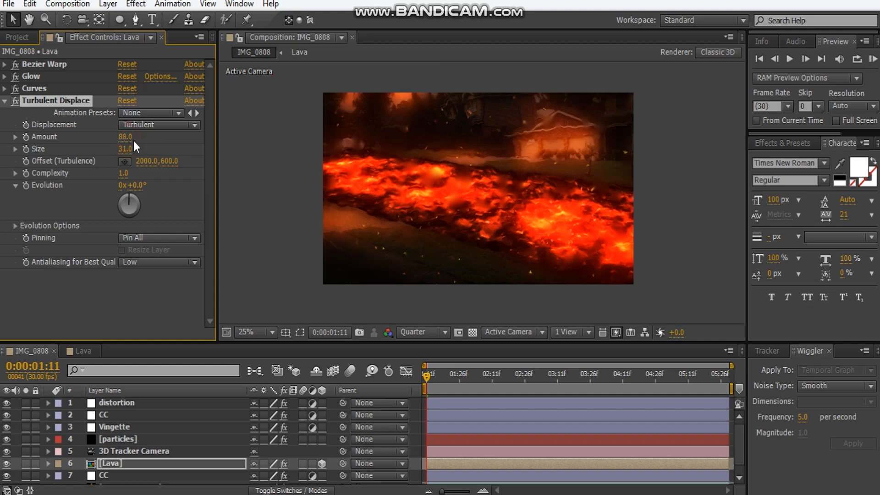
Inspect the displaced lava up close, reduce the Turbulent Displace amount to 20, and compare with the effect off and on
{"action": "left_click", "coordinate": [4, 102]}
{"action": "scroll", "coordinate": [505, 240], "scroll_direction": "up", "scroll_amount": 1}
{"action": "left_click_drag", "start_coordinate": [444, 225], "coordinate": [554, 208]}
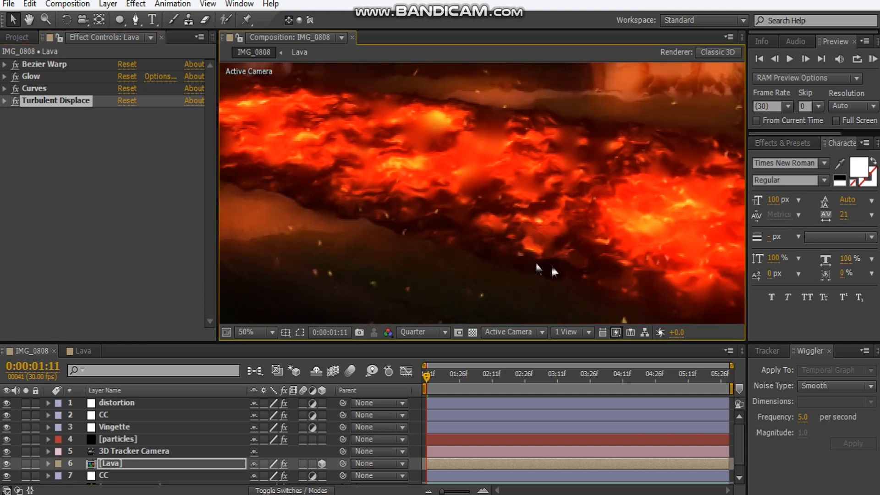
{"action": "left_click", "coordinate": [5, 101]}
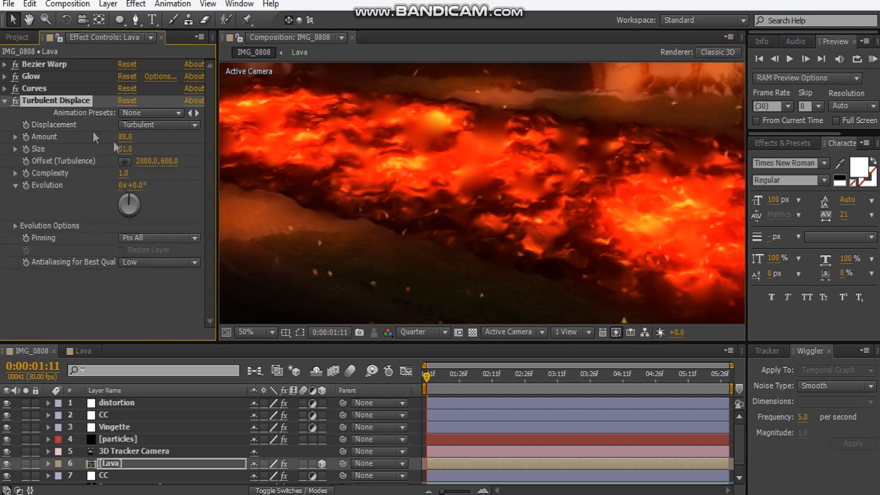
{"action": "left_click_drag", "start_coordinate": [125, 146], "coordinate": [93, 141]}
{"action": "left_click_drag", "start_coordinate": [129, 143], "coordinate": [121, 144]}
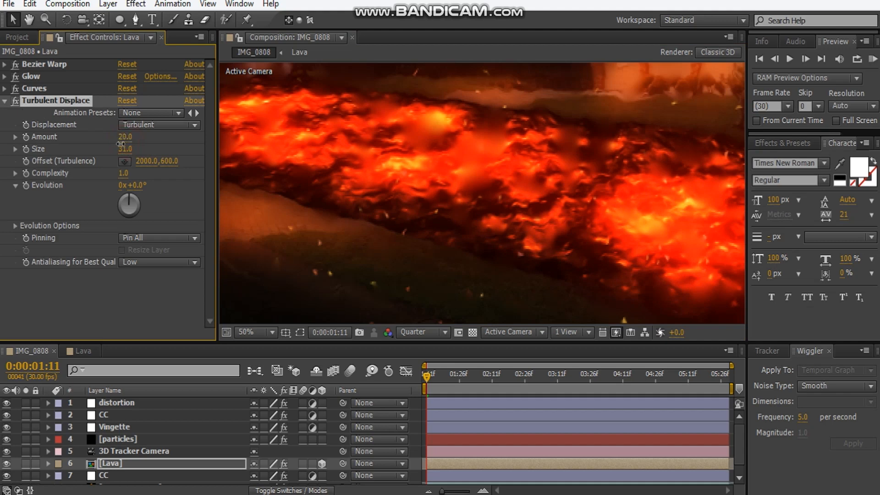
{"action": "left_click", "coordinate": [17, 102]}
{"action": "left_click", "coordinate": [16, 102]}
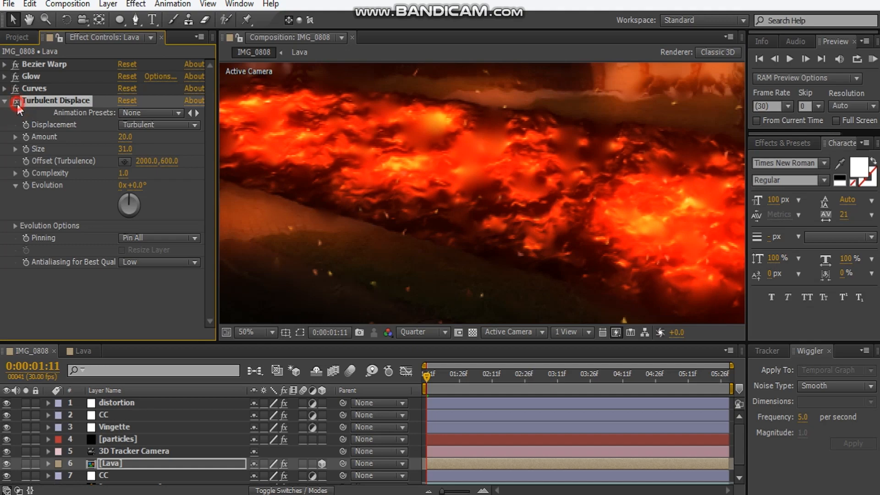
Play back the finished lava shot and move the current time to 0:00:01:18
{"action": "left_click", "coordinate": [787, 59]}
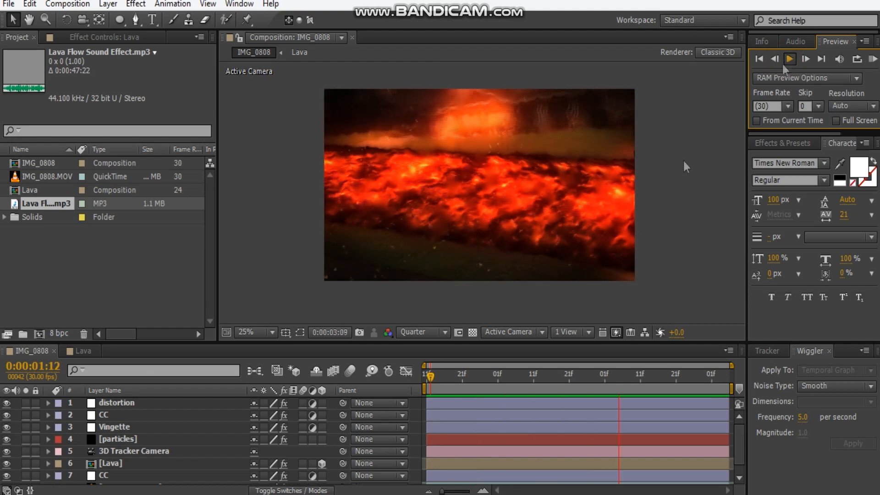
{"action": "left_click", "coordinate": [466, 390]}
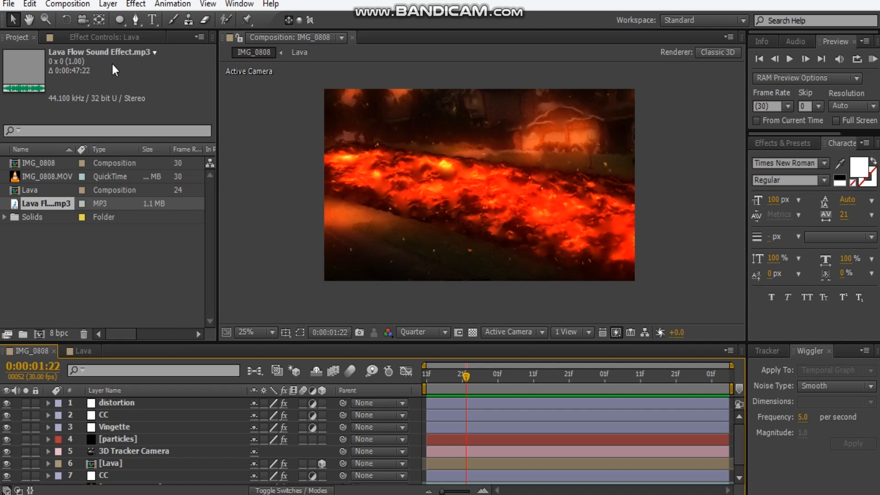
{"action": "left_click", "coordinate": [452, 381]}
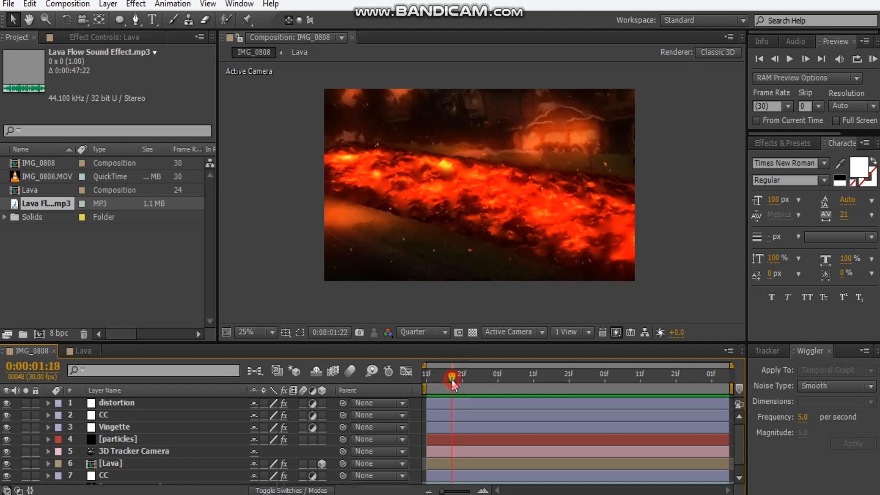